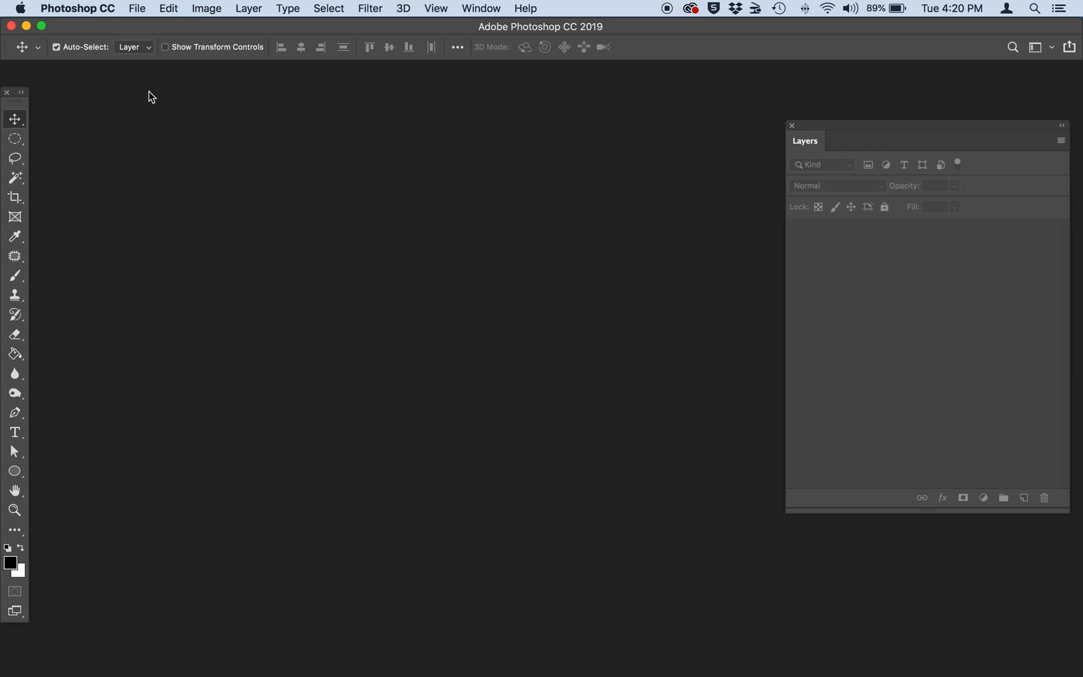
Open both BallPlayer_Small.jpg and BallPlayer_working_file.psd from the 3_Mixer_Brush folder.
left_click(137, 8)
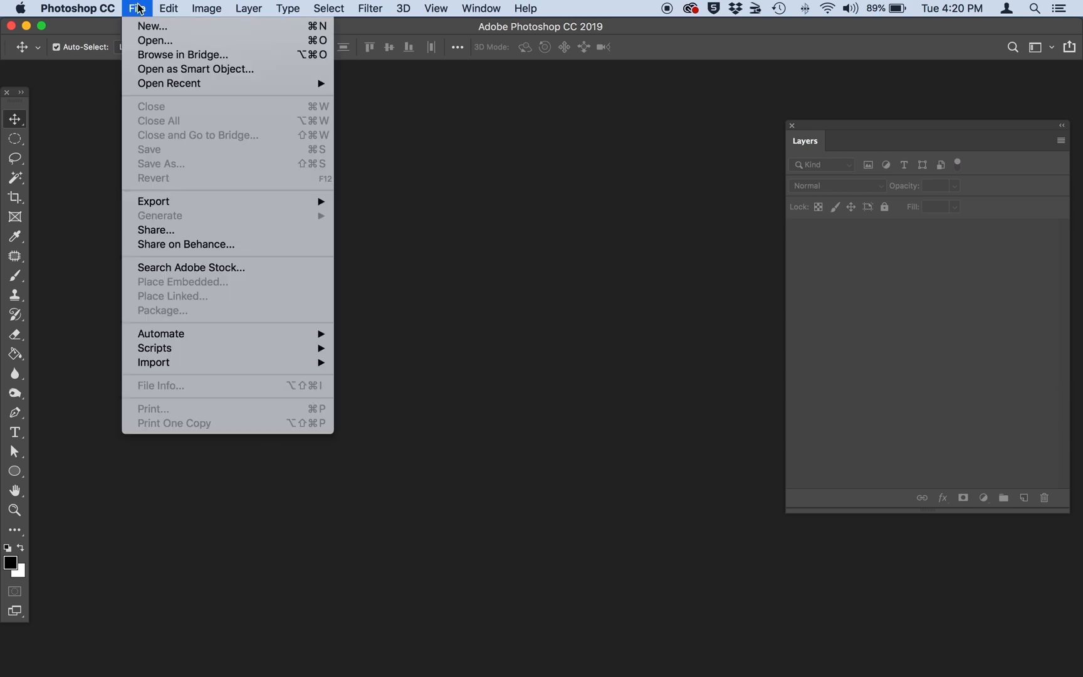
left_click(144, 41)
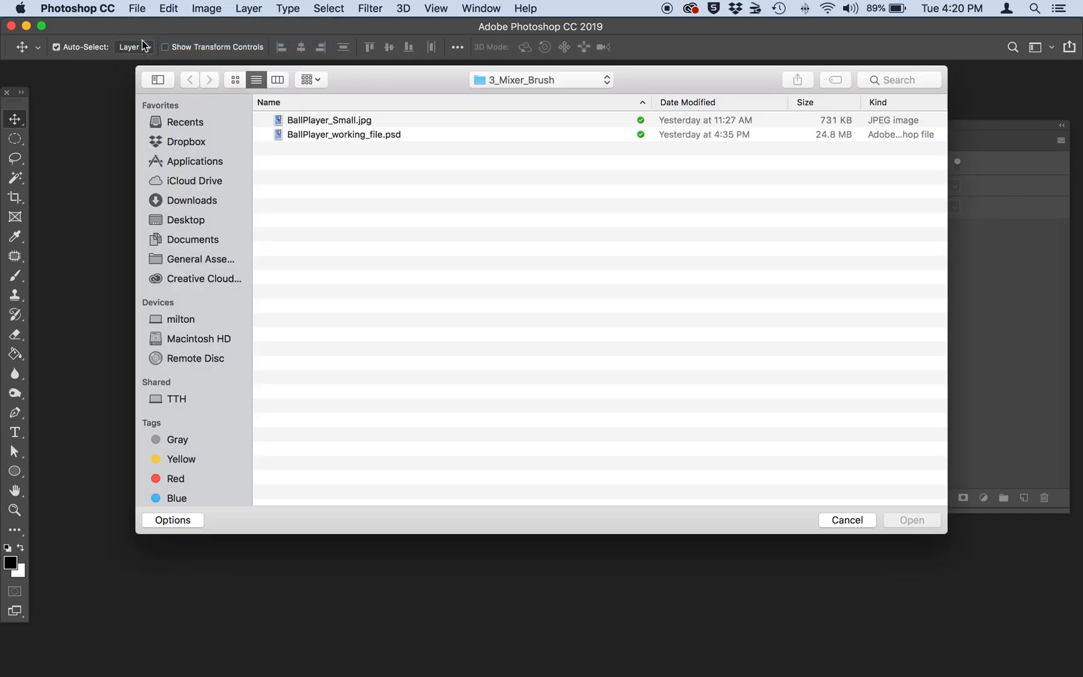
left_click(313, 121)
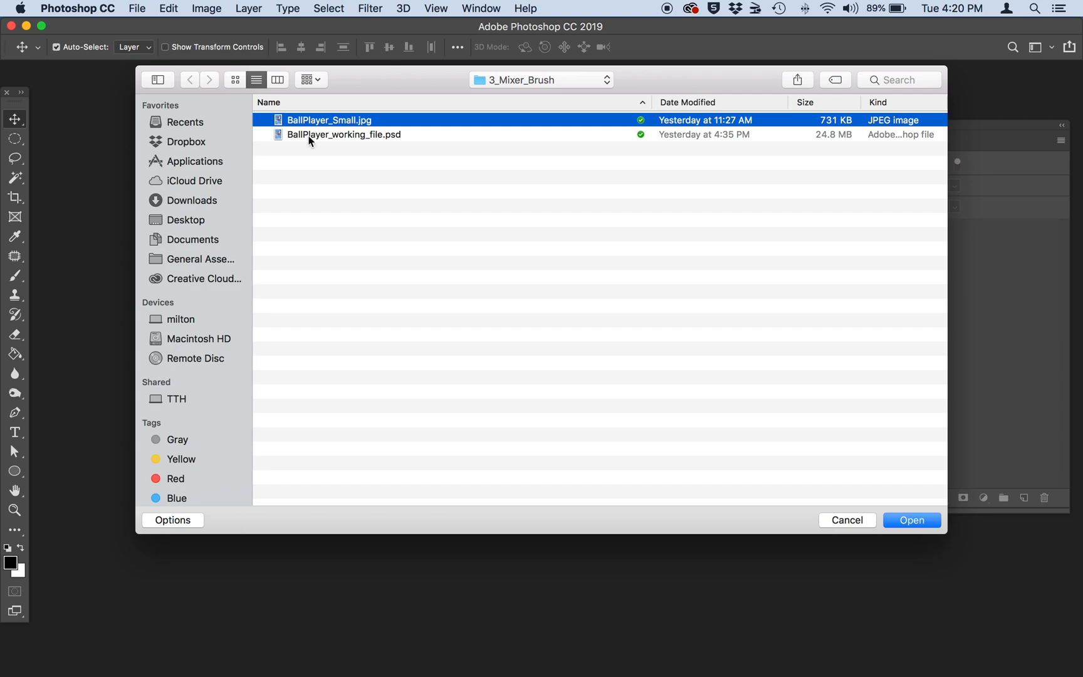
left_click(309, 134, "shift")
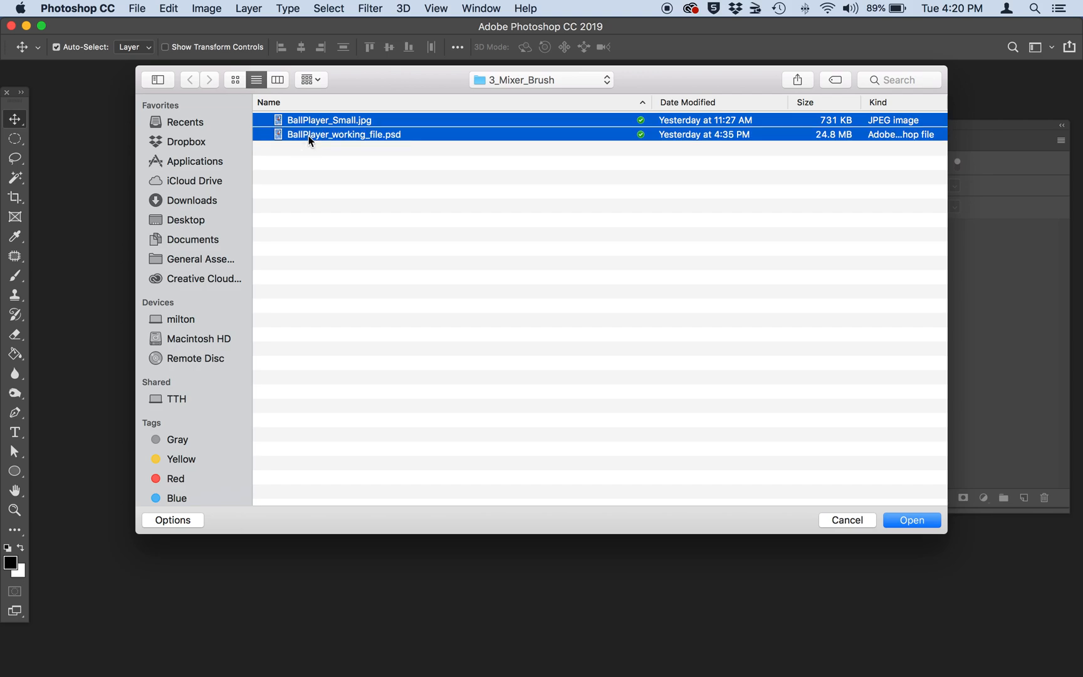
left_click(903, 519)
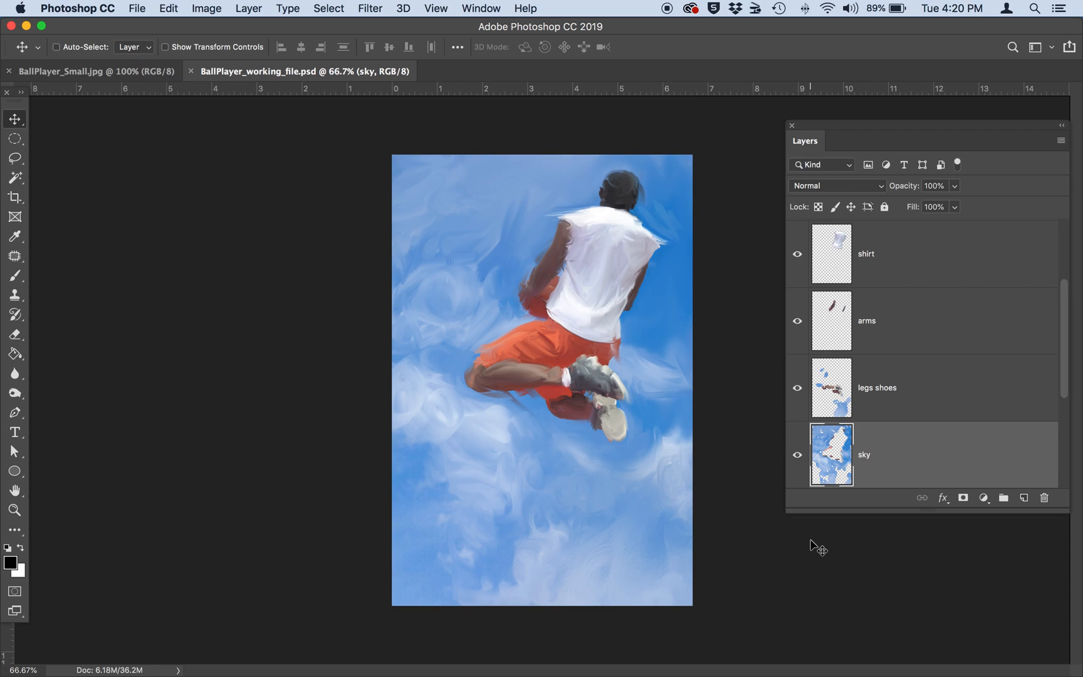
Compare the painted figure in BallPlayer_working_file.psd with the original photo in BallPlayer_Small.jpg at up to 200% zoom.
key("super+1")
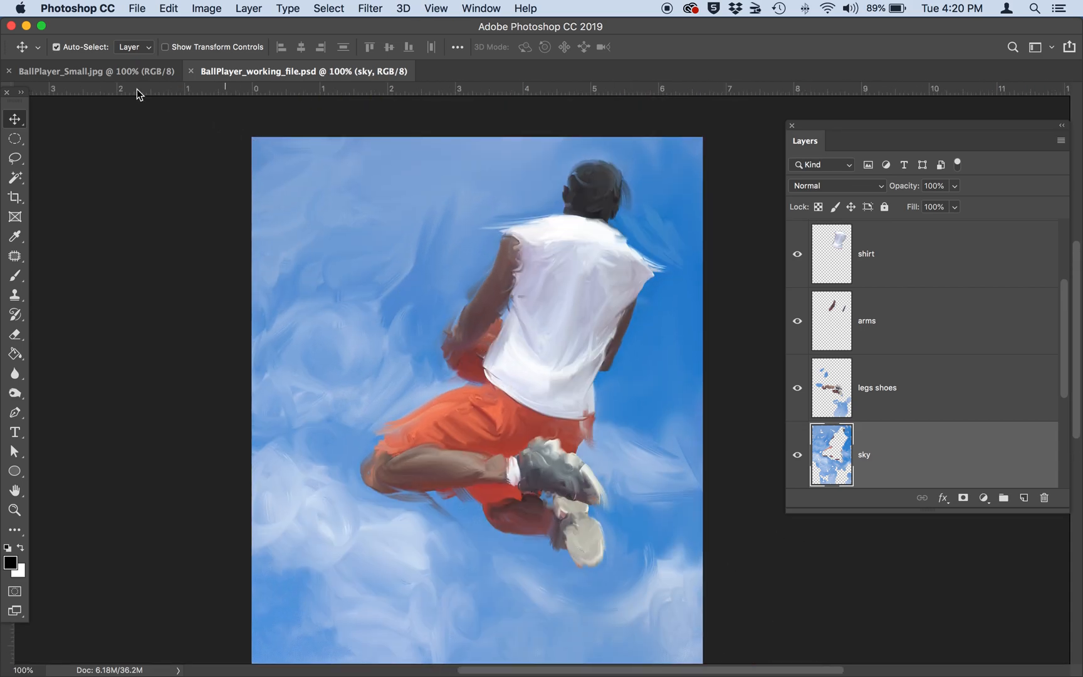
left_click(121, 75)
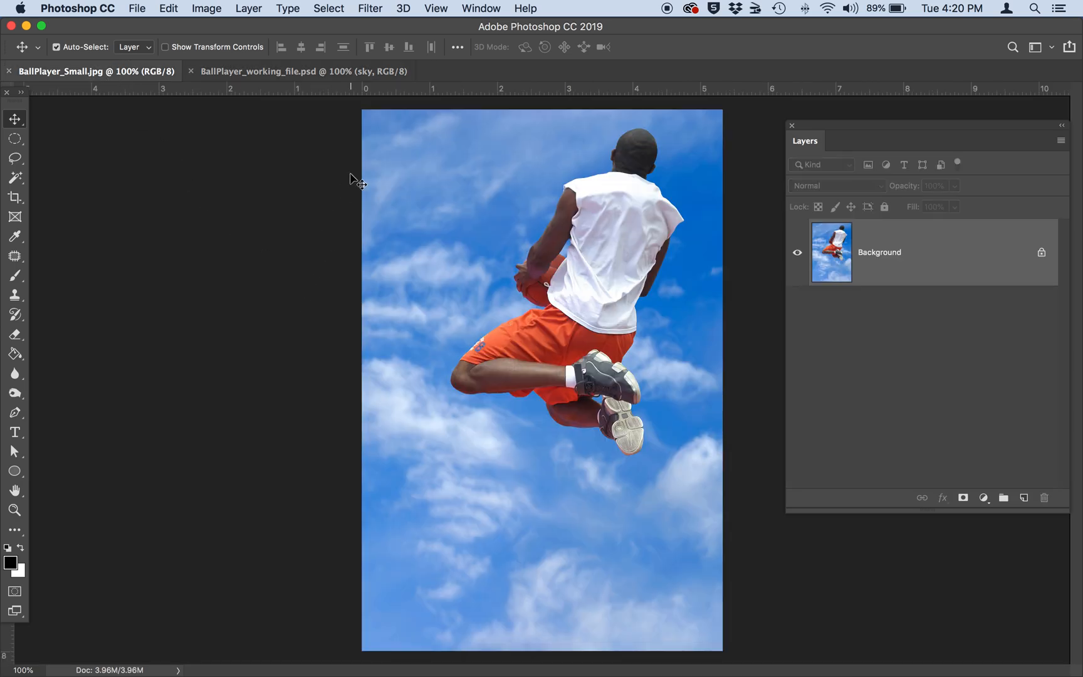
left_click(298, 74)
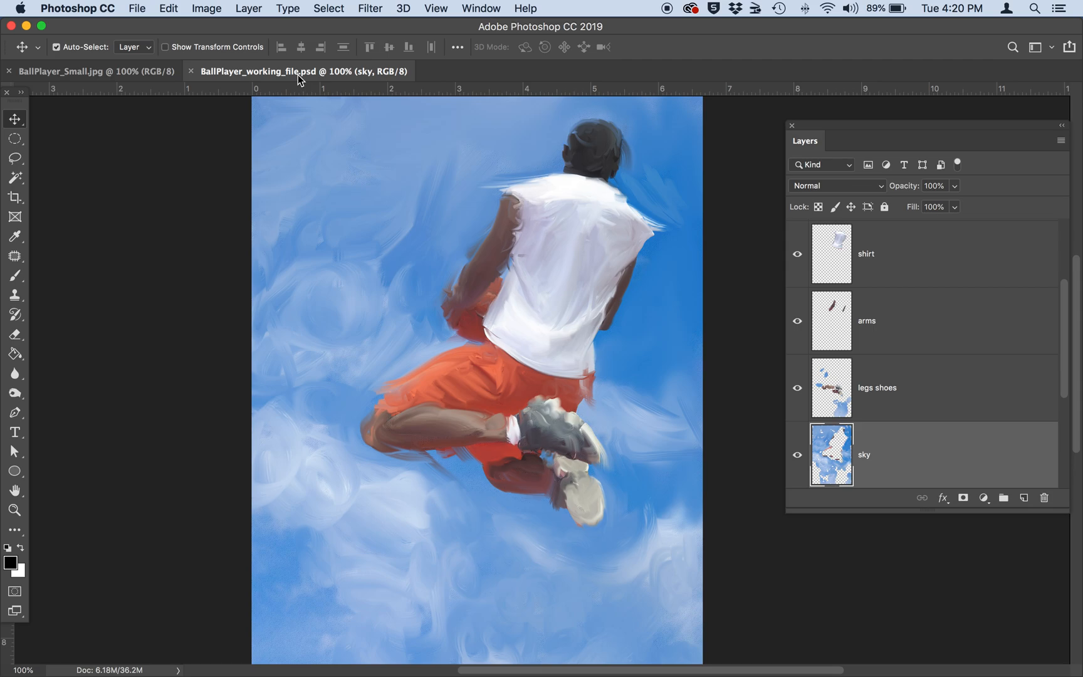
key("super+plus")
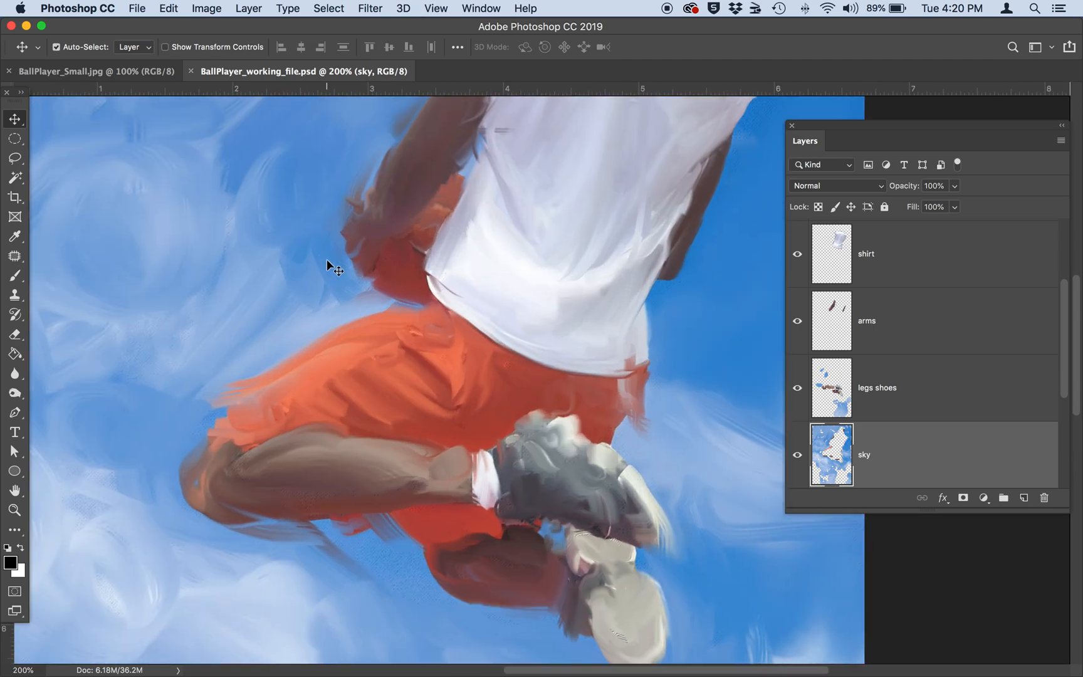
scroll(381, 361, "up", 5)
scroll(381, 361, "left", 3)
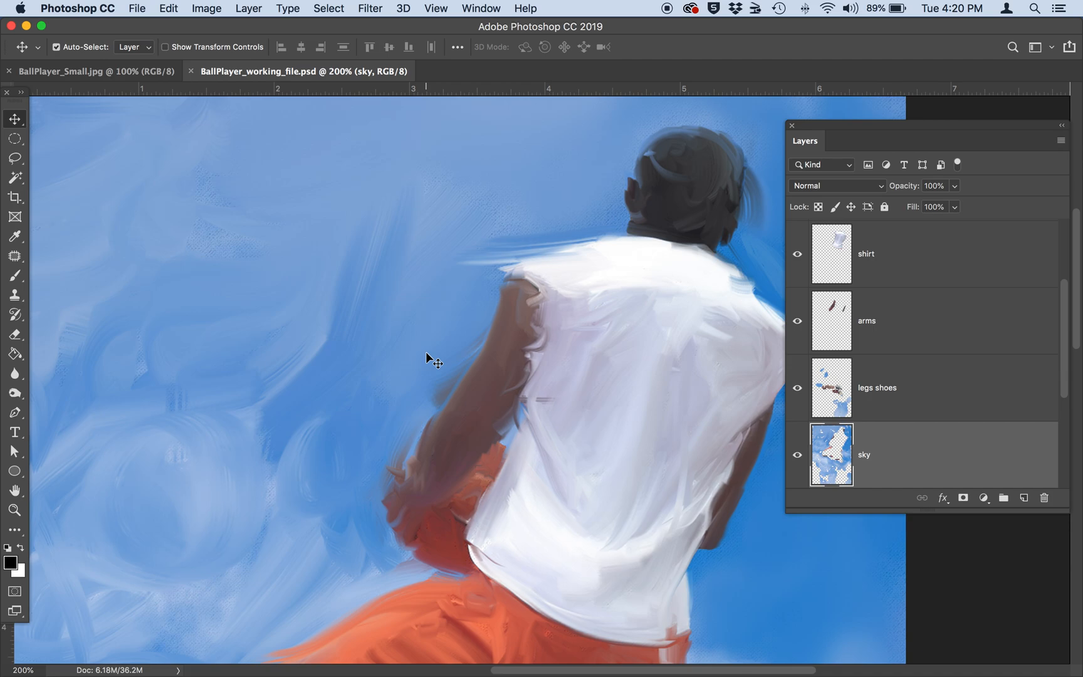
left_click(85, 70)
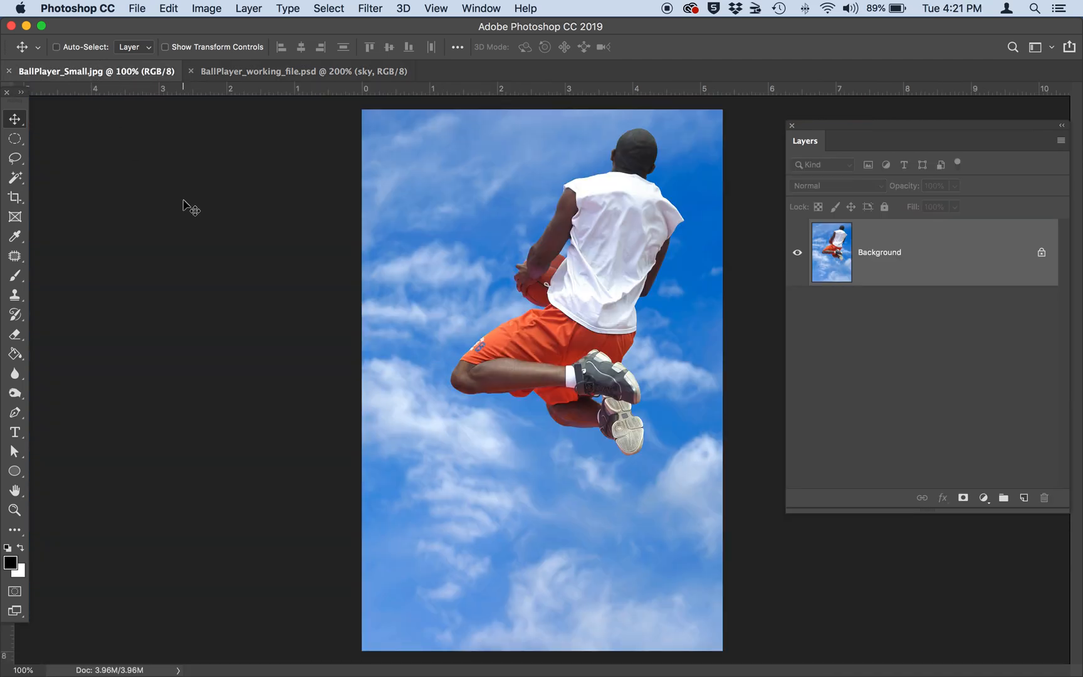
key("super+plus")
scroll(286, 348, "up", 2)
scroll(286, 348, "up", 10)
scroll(285, 349, "right", 2)
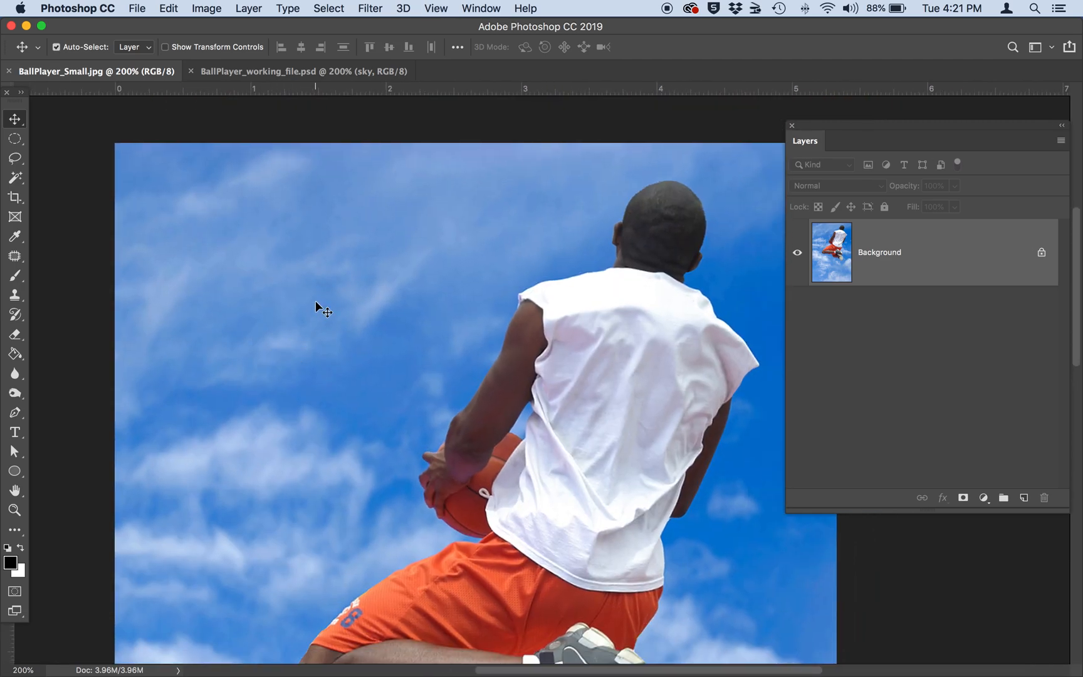
left_click(279, 74)
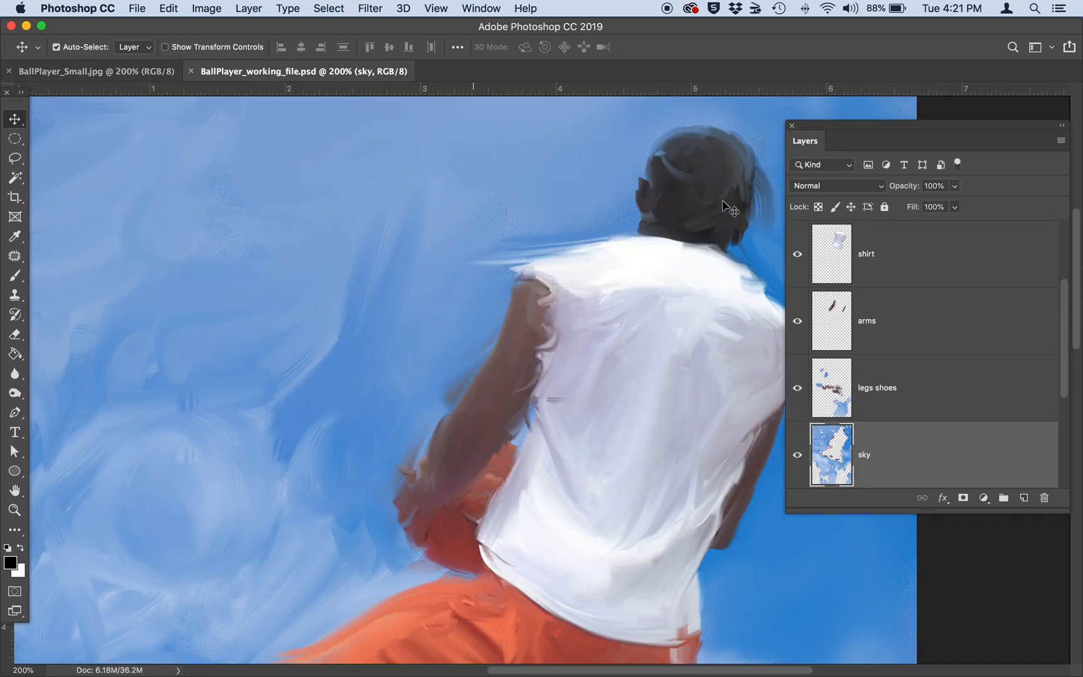
Review the working file's layer stack, from the background and photo layers up to the painted head layer.
left_click_drag(810, 130, 853, 129)
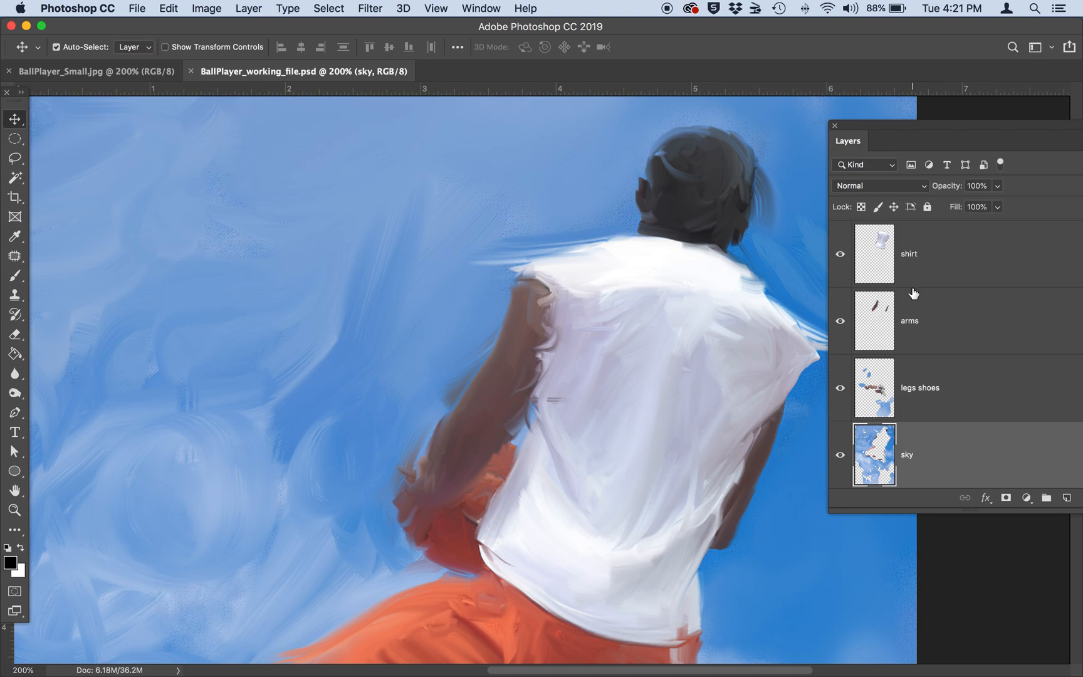
scroll(914, 293, "down", 4)
scroll(914, 293, "down", 3)
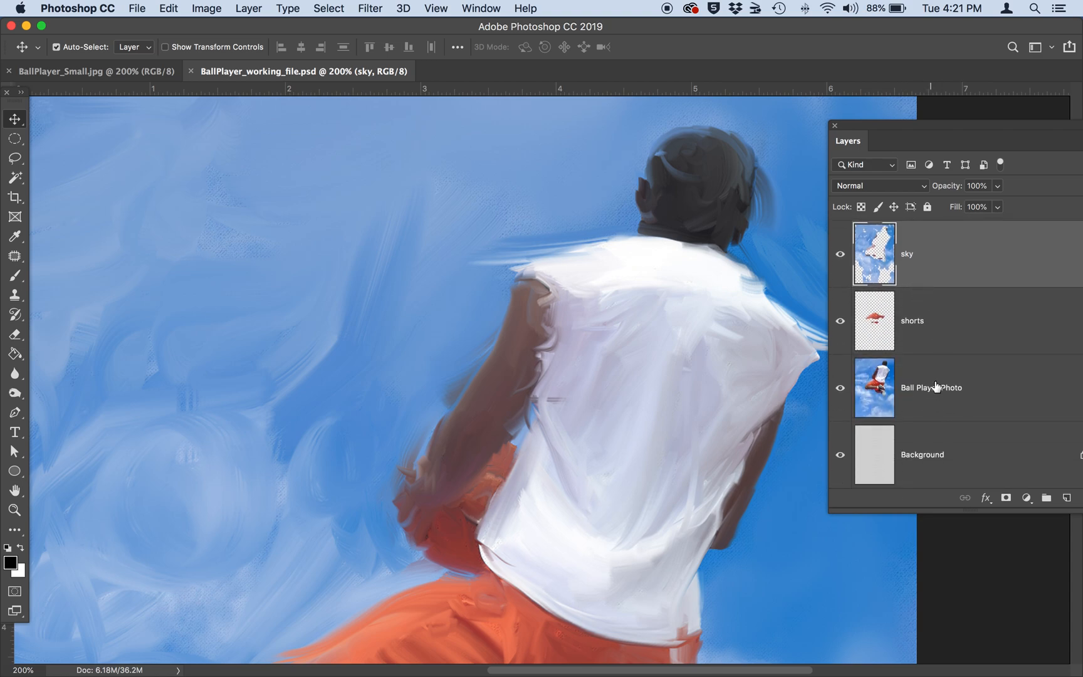
scroll(939, 396, "up", 3)
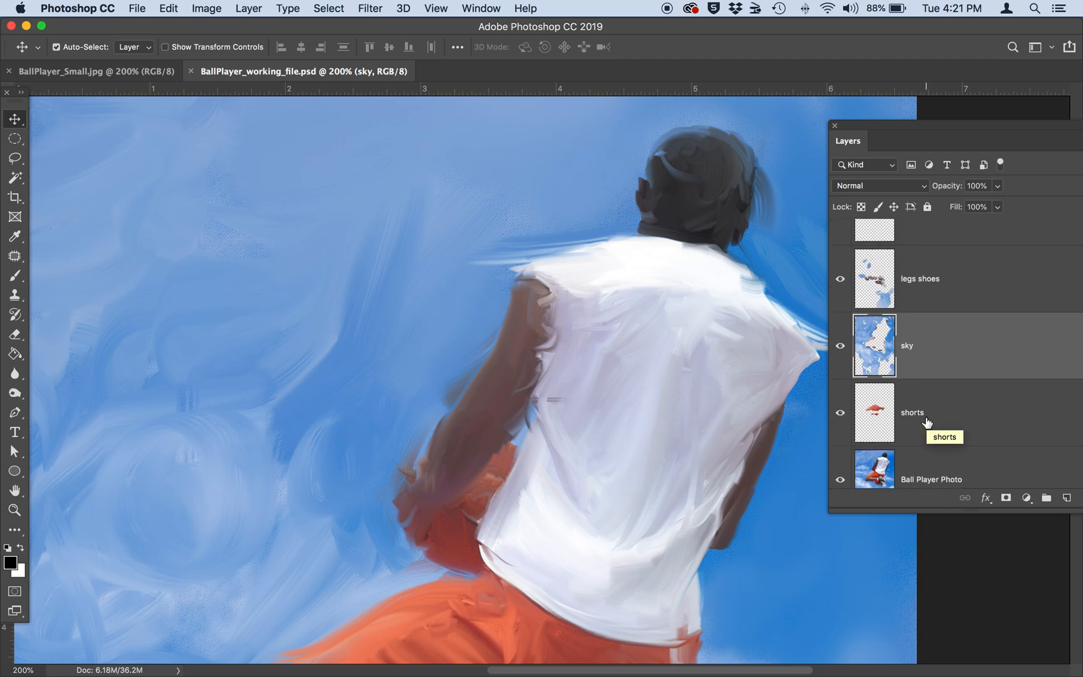
scroll(924, 295, "up", 5)
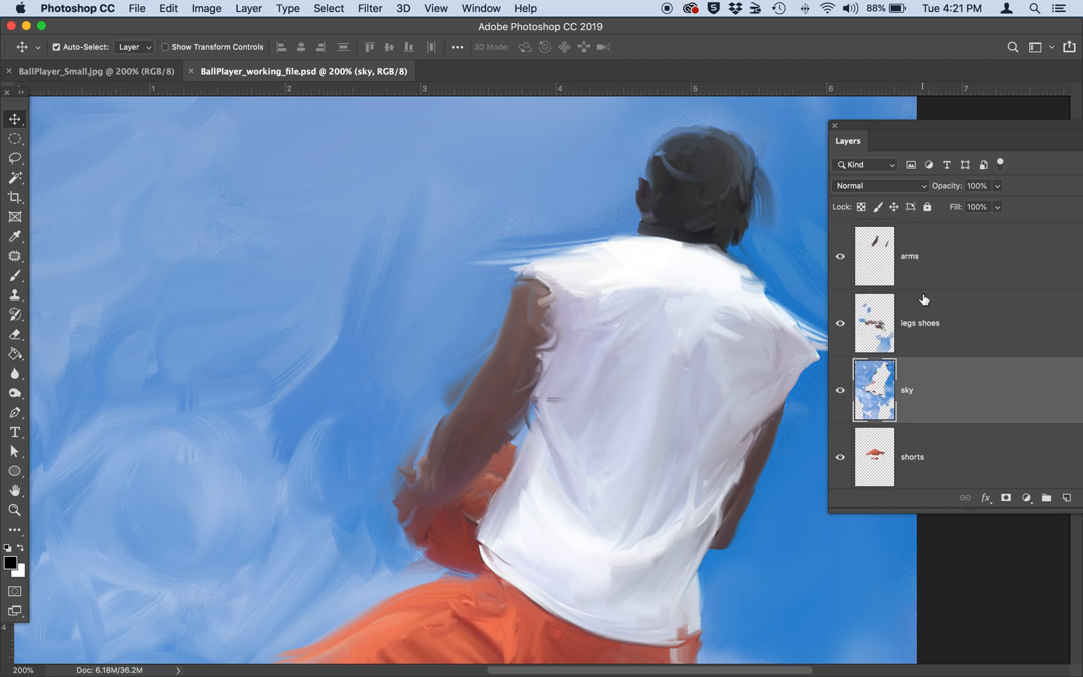
scroll(904, 269, "up", 4)
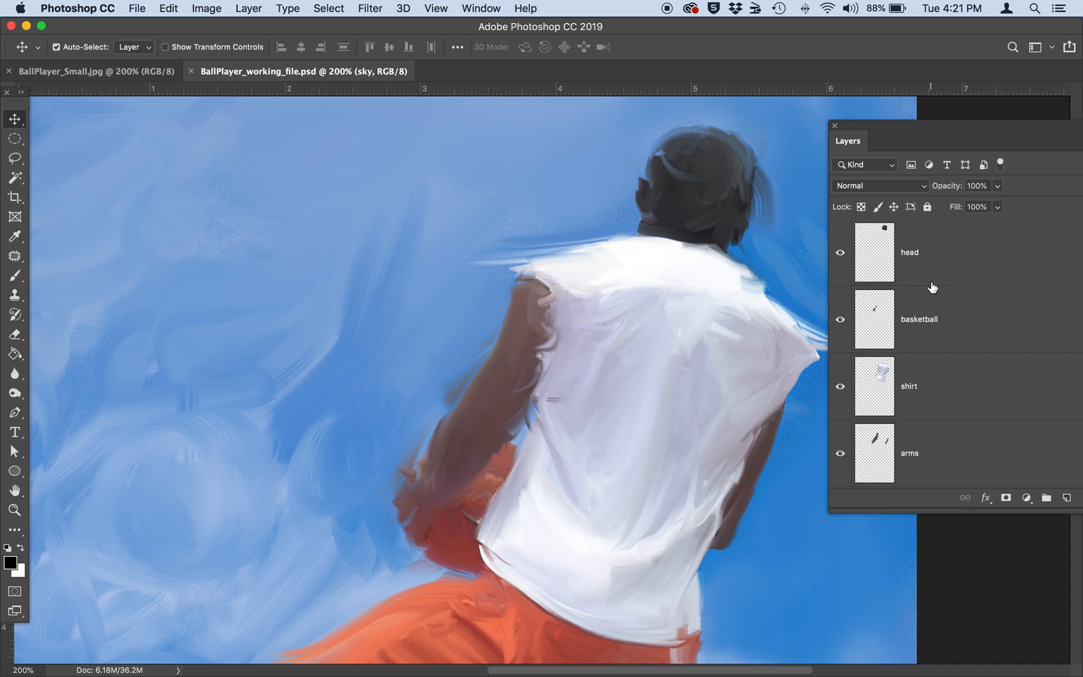
Switch to BallPlayer_Small.jpg and activate the Mixer Brush Tool.
left_click(84, 74)
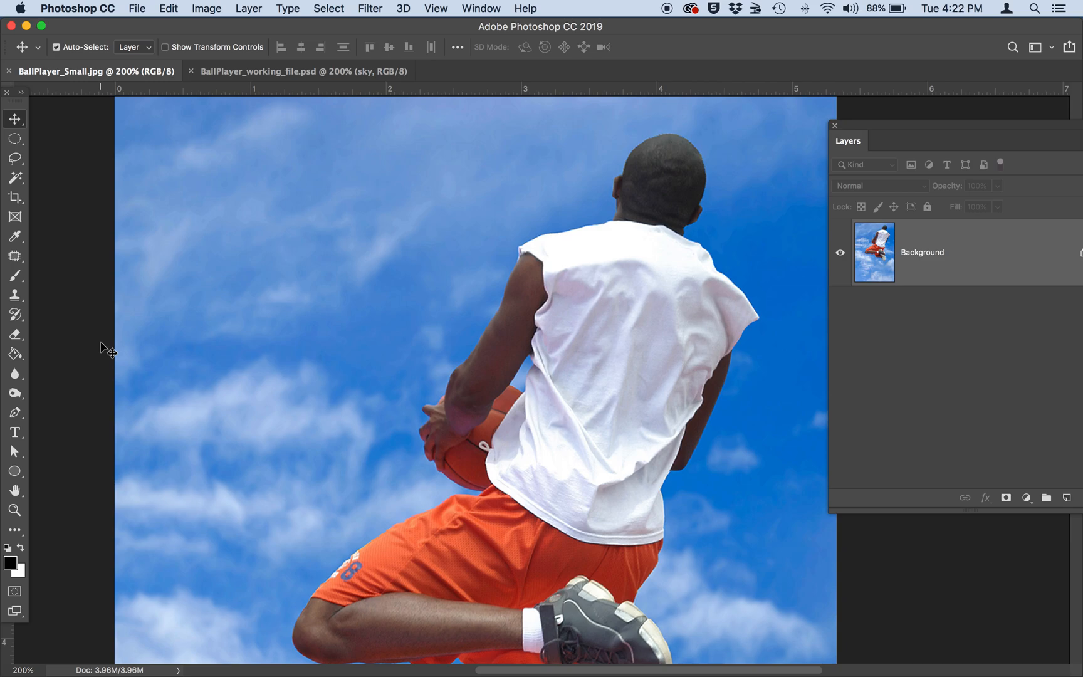
left_click(14, 281)
left_click(14, 282)
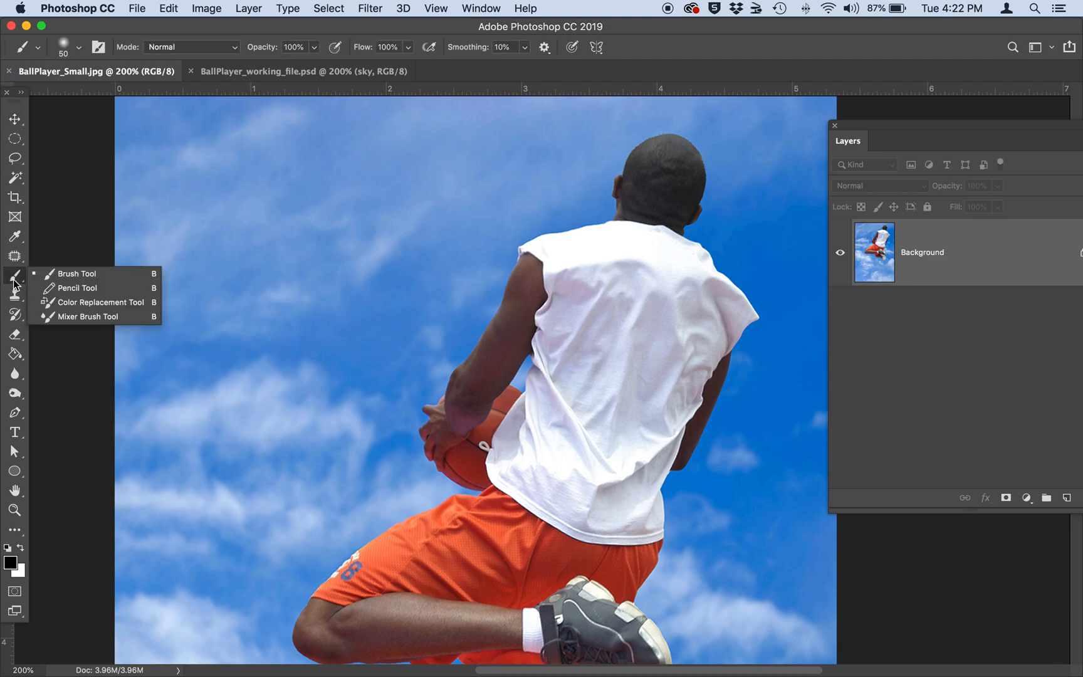
left_click(94, 315)
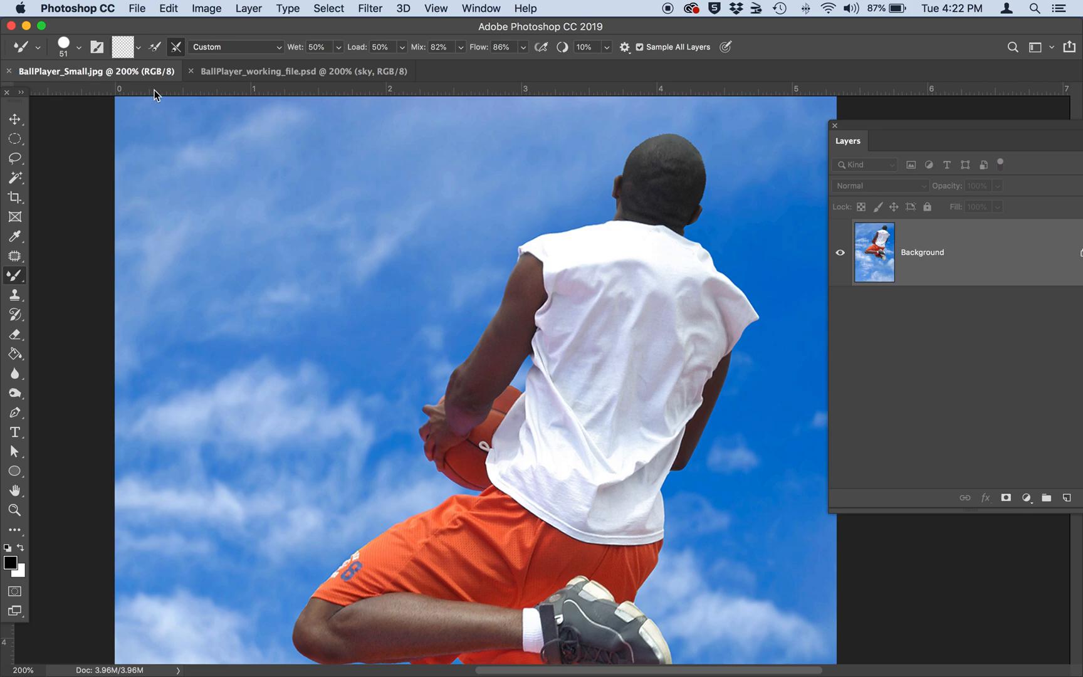
Bring up the brush tip settings, choose the 36 px Flat Point bristle tip, and clear the view of the layer list.
left_click(96, 50)
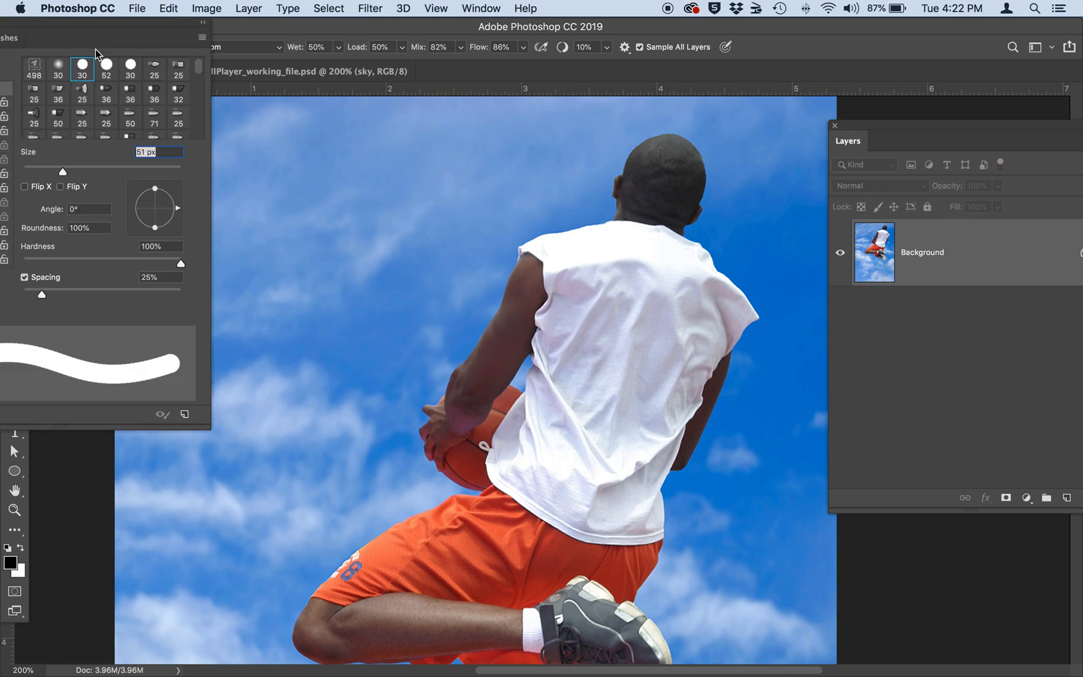
mouse_move(85, 36)
left_mouse_down()
mouse_move(723, 137)
mouse_move(815, 235)
mouse_move(897, 270)
mouse_move(941, 250)
left_mouse_up()
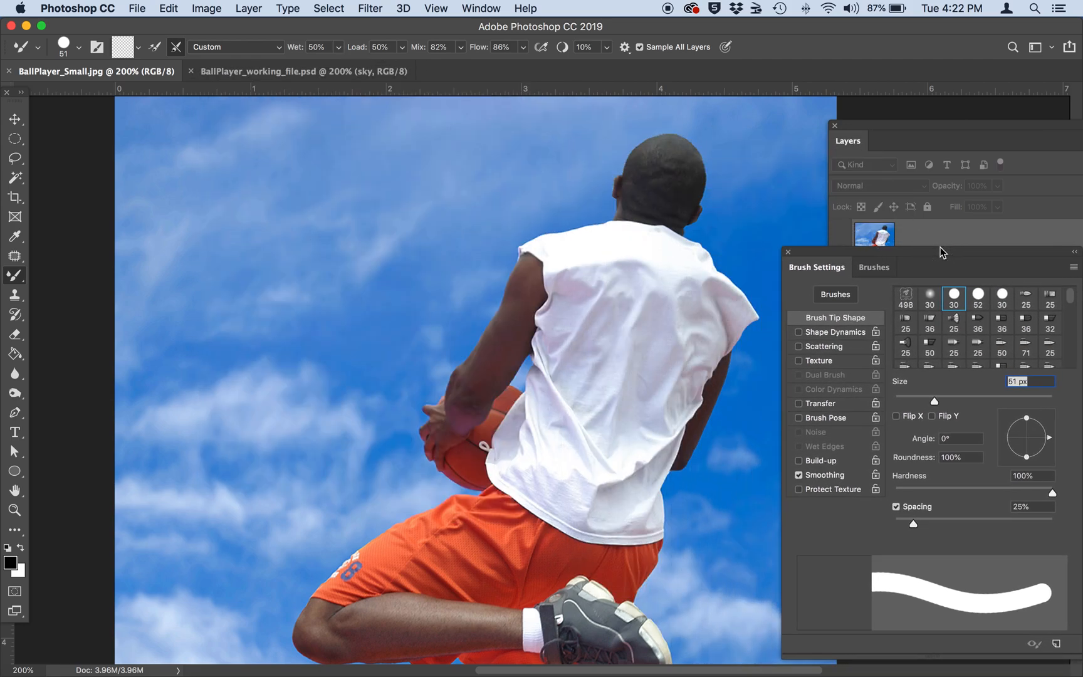
left_click(878, 270)
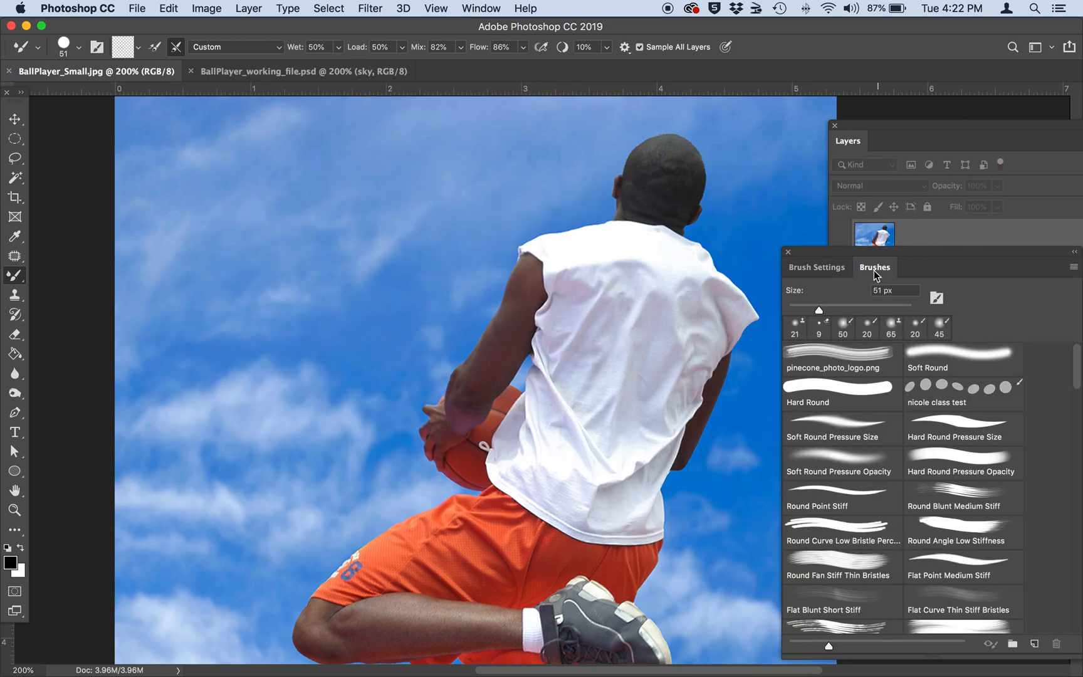
left_click(825, 266)
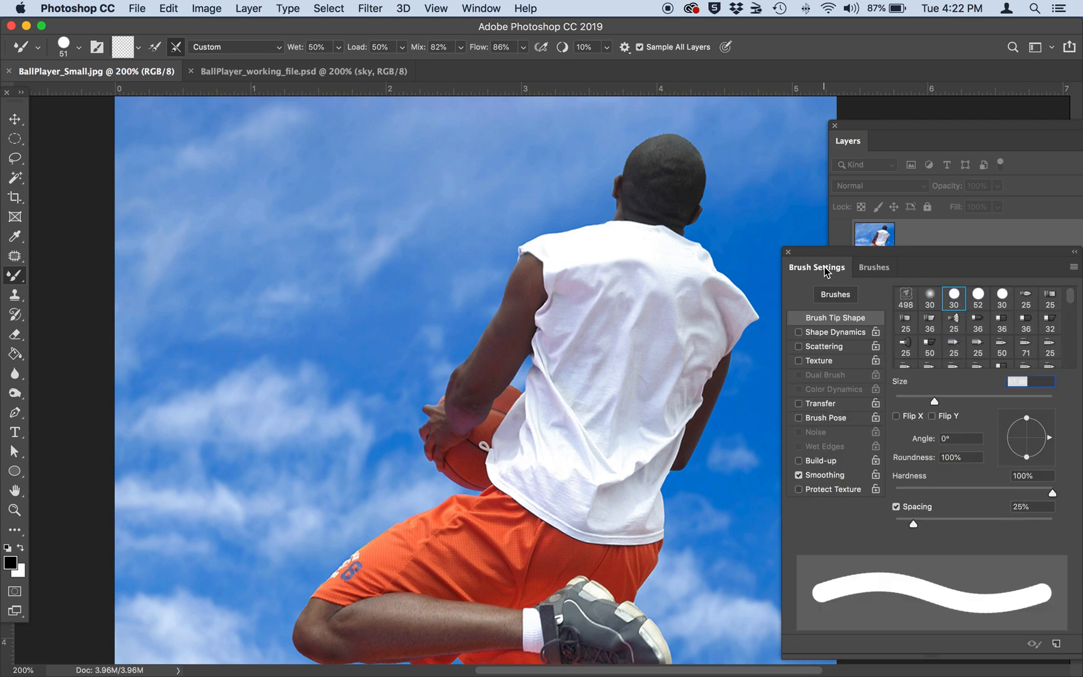
left_click(955, 323)
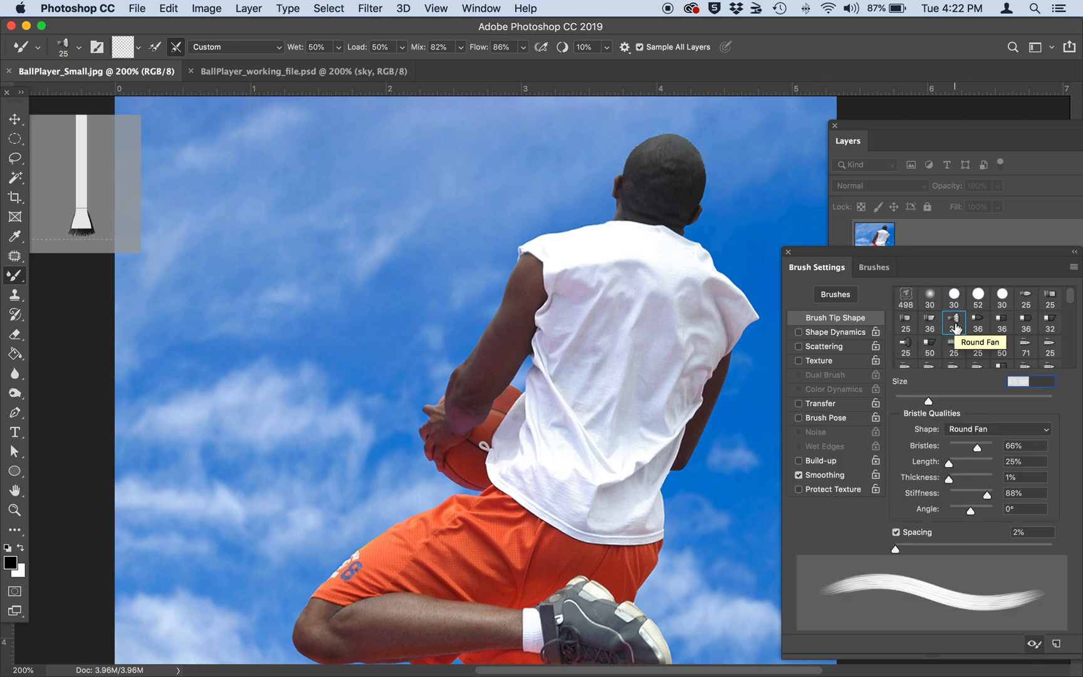
left_click(977, 322)
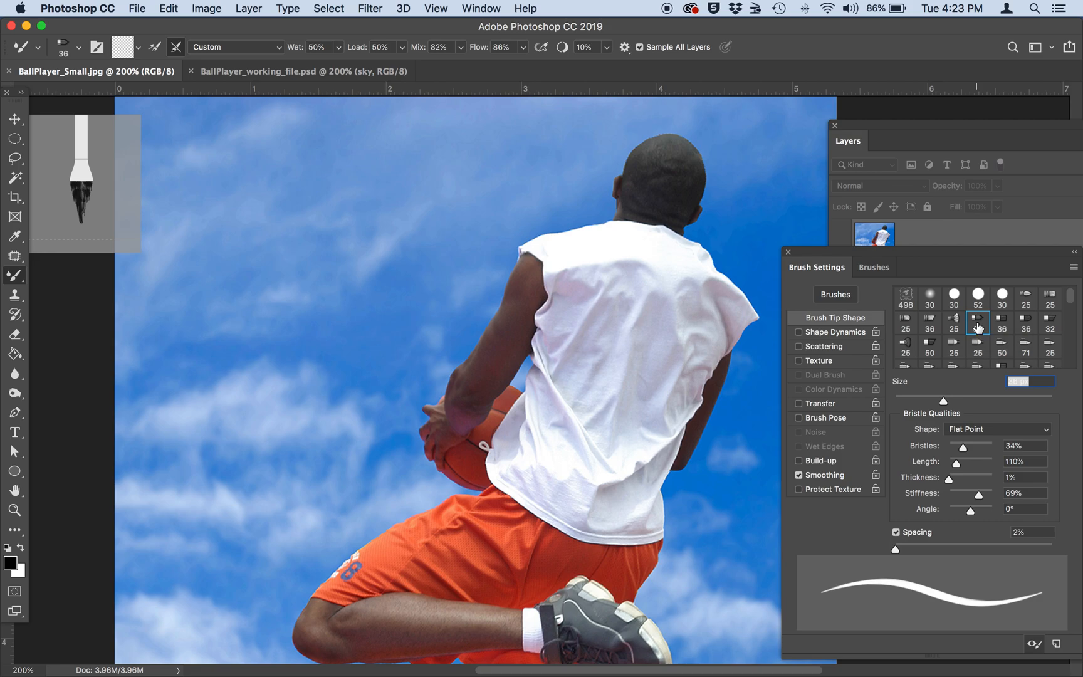
mouse_move(825, 254)
left_mouse_down()
mouse_move(868, 268)
mouse_move(912, 146)
mouse_move(902, 127)
mouse_move(767, 129)
left_mouse_up()
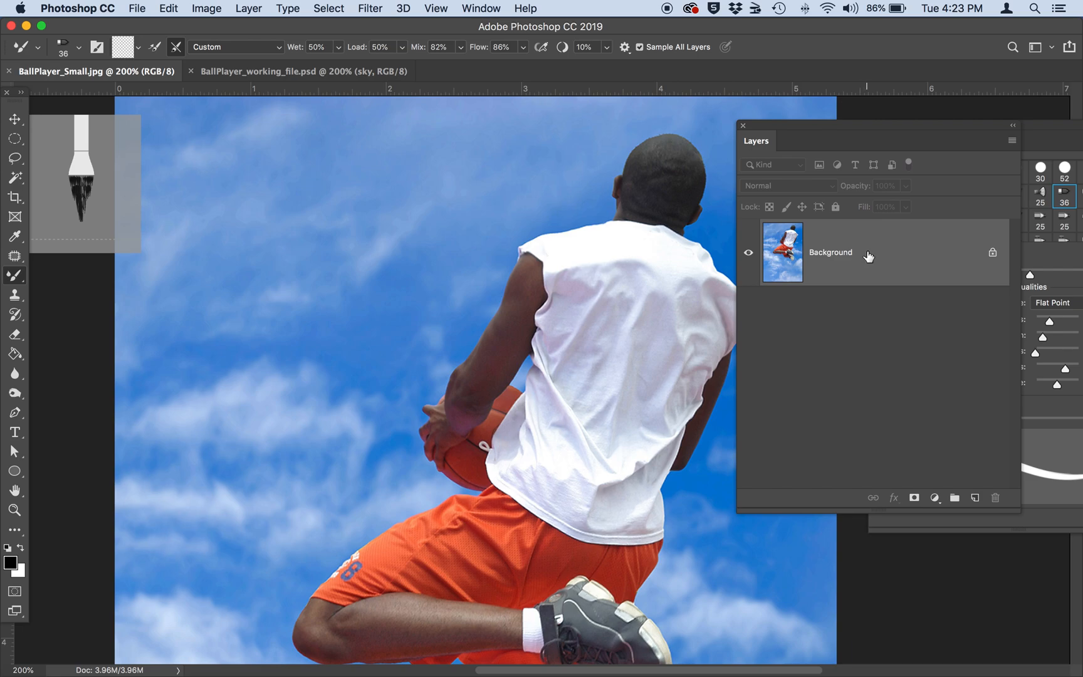
Duplicate the Background layer and rename the copy "Ball Player Photo: Original Photo".
left_click_drag(867, 255, 974, 503)
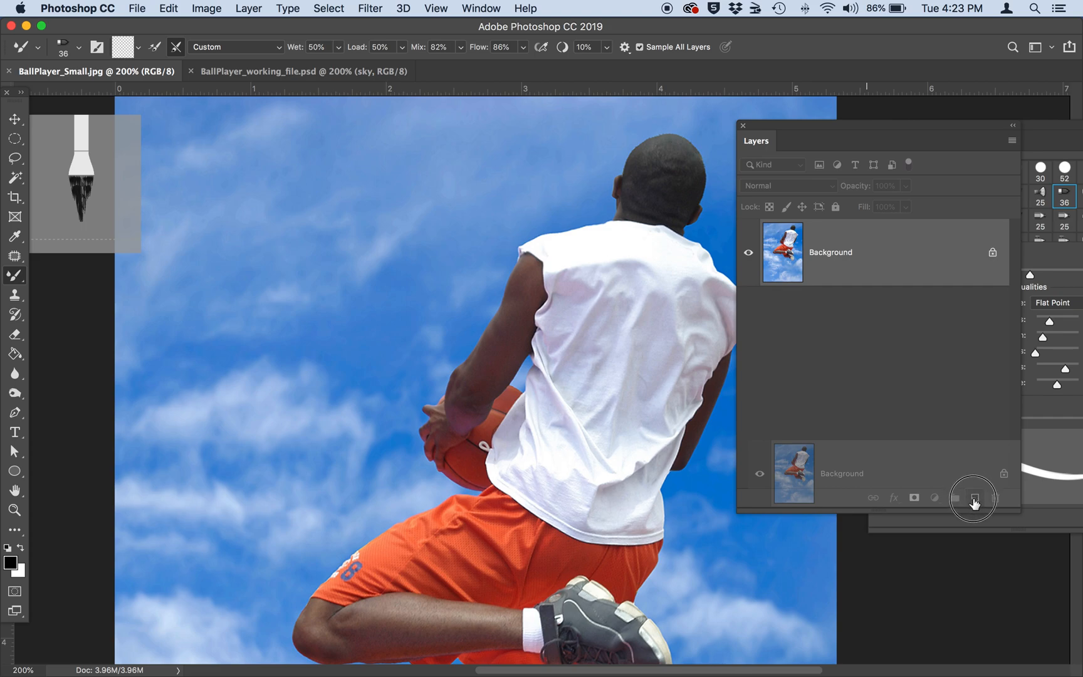
left_click_drag(975, 503, 974, 504)
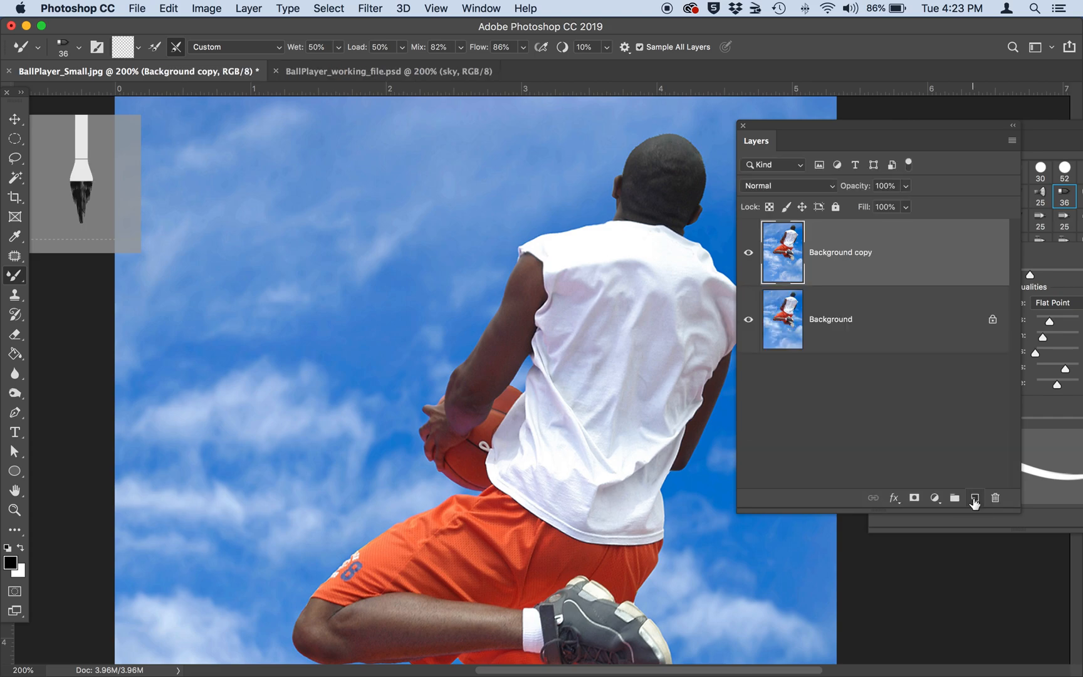
double_click(843, 254)
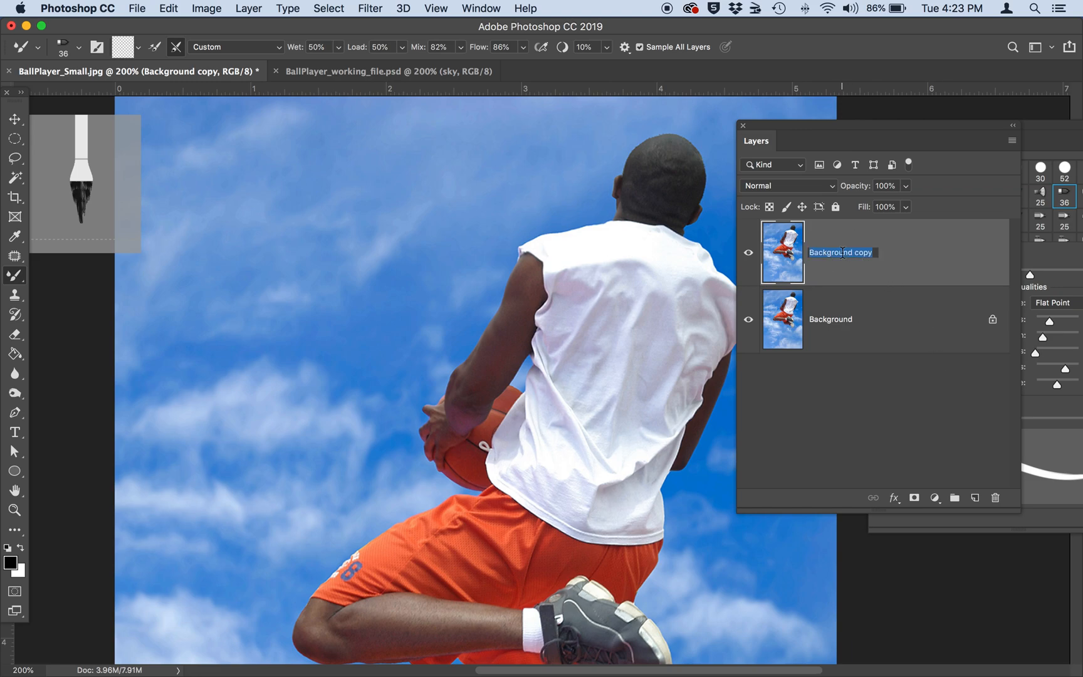
type("Ball zplaye")
key("BackSpace")
key("BackSpace")
key("BackSpace")
key("BackSpace")
key("BackSpace")
key("BackSpace")
type("Player PHo")
key("BackSpace")
key("BackSpace")
key("BackSpace")
type("Photo")
key("BackSpace")
type(": Origi")
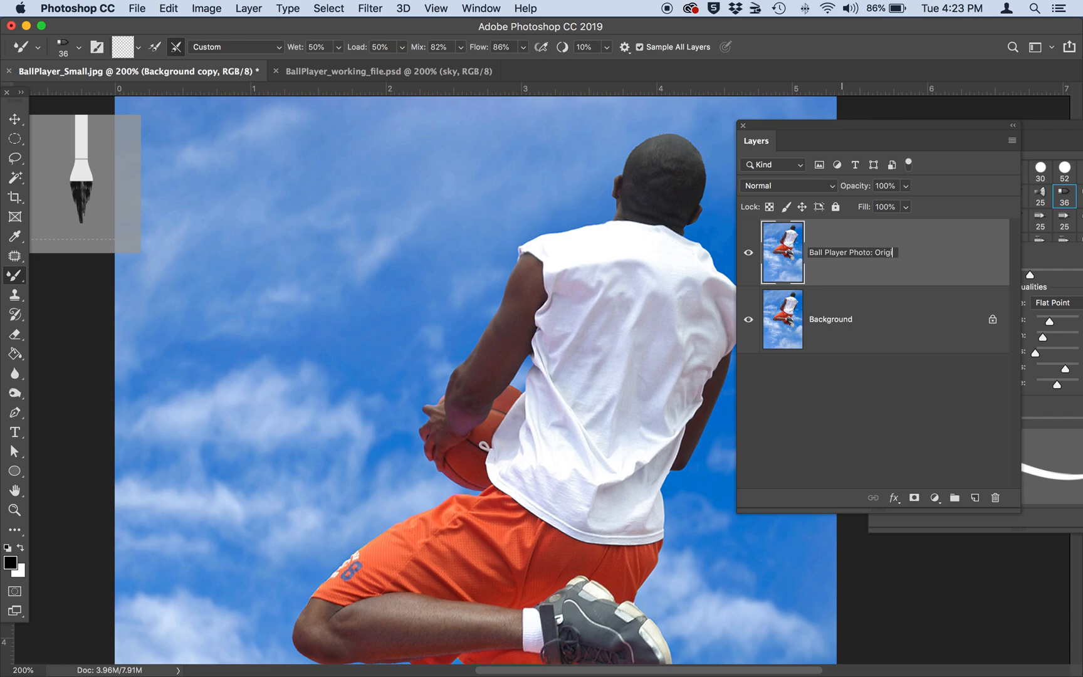
type("nal Photo")
key("Return")
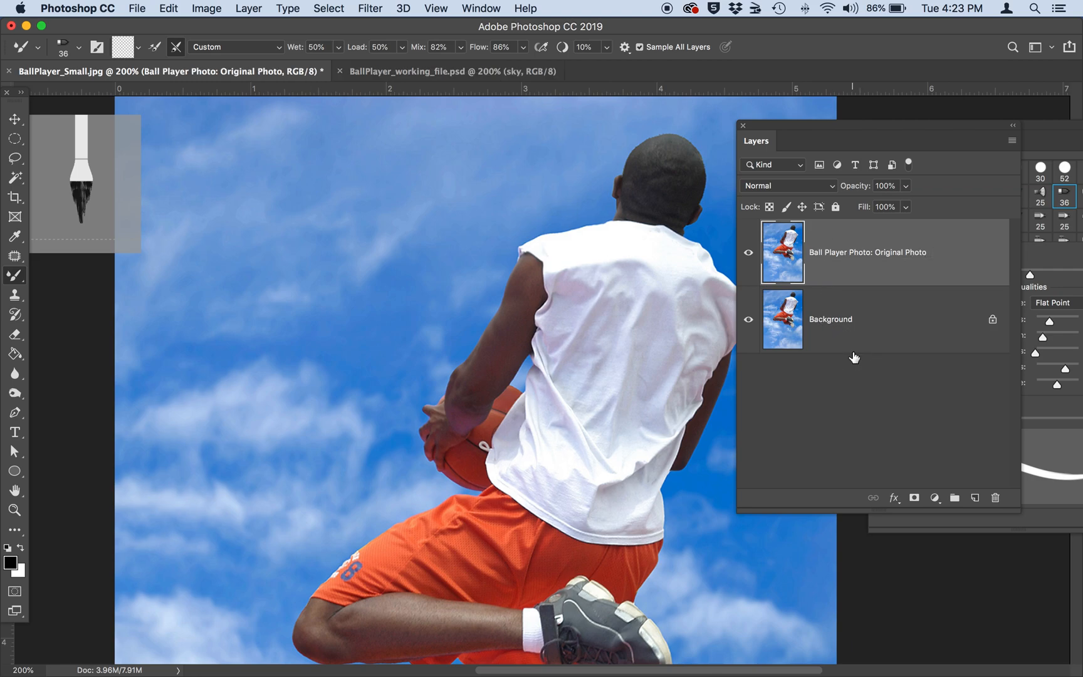
Make the Background layer active and hide the "Ball Player Photo: Original Photo" layer.
left_click(854, 351)
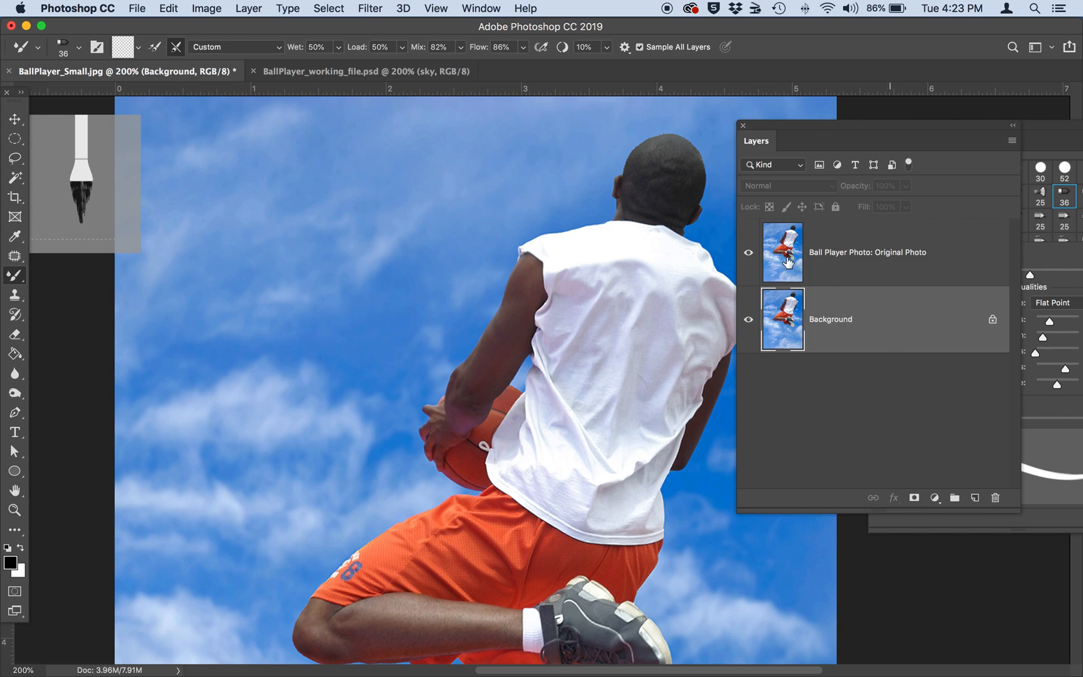
left_click(749, 254)
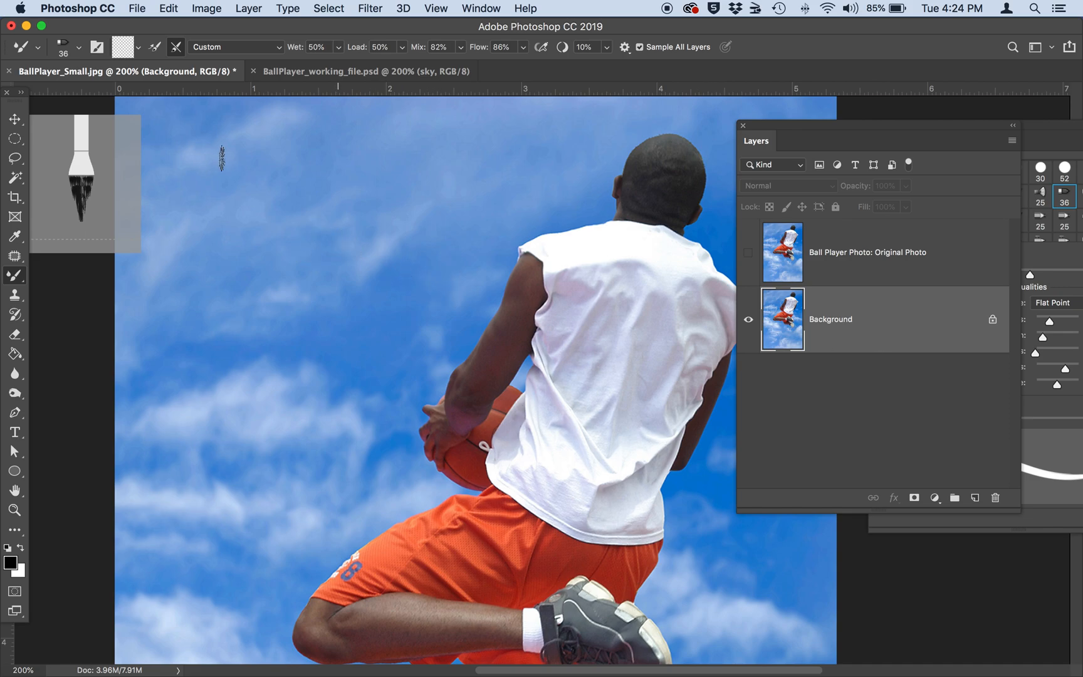
Fill the Background layer with white at Normal mode and 100% opacity.
left_click(170, 9)
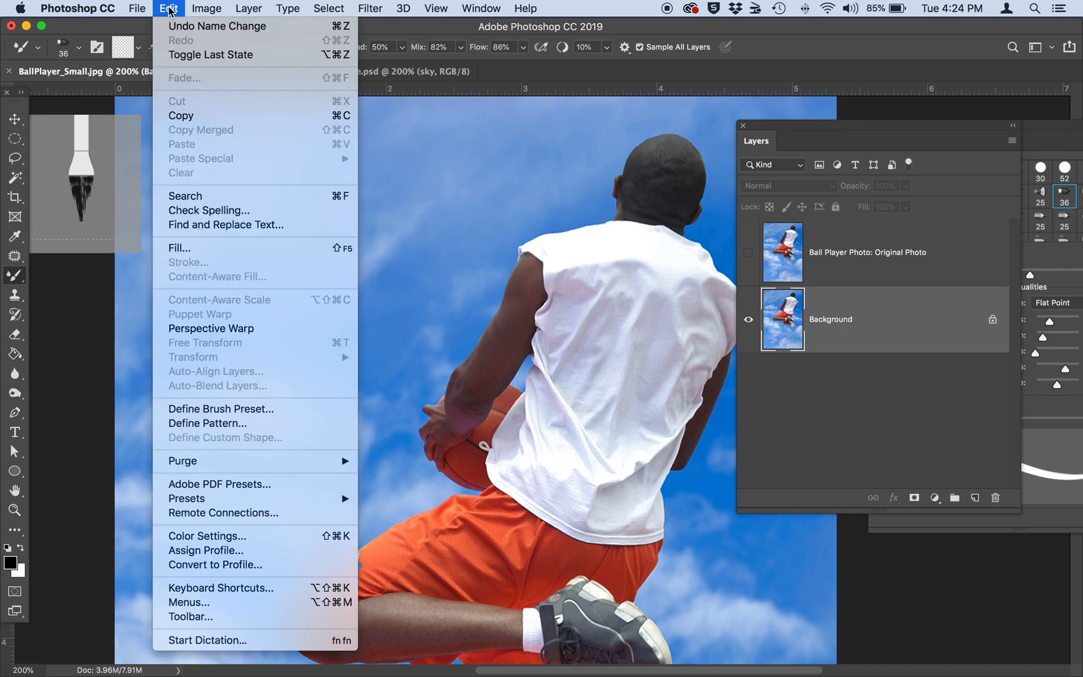
left_click(182, 248)
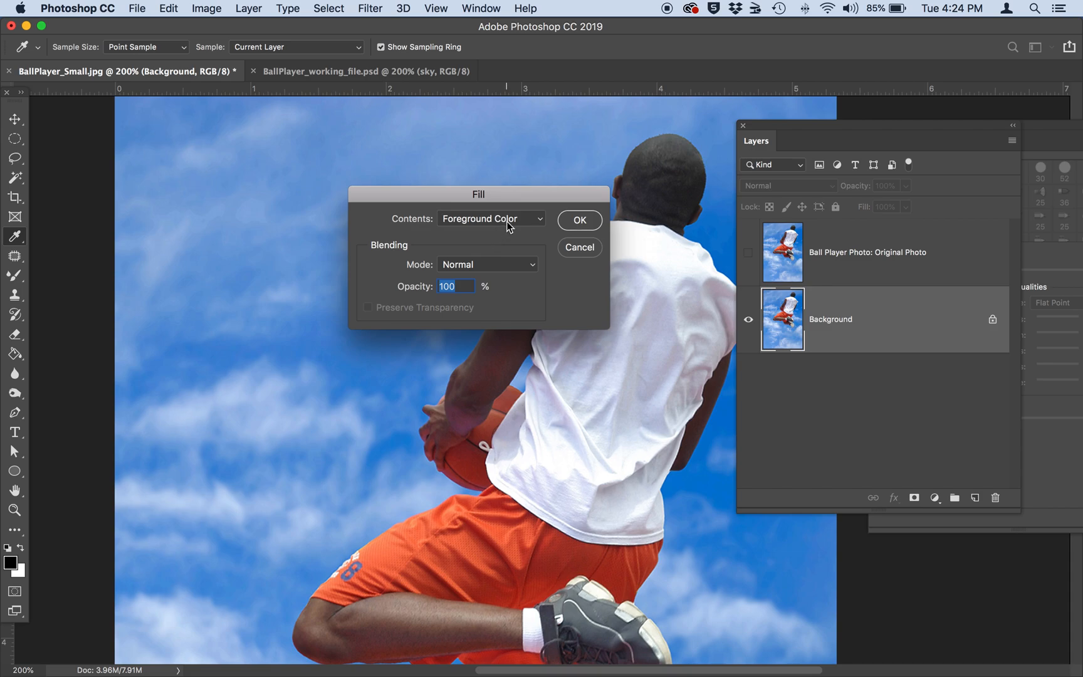
left_click(482, 221)
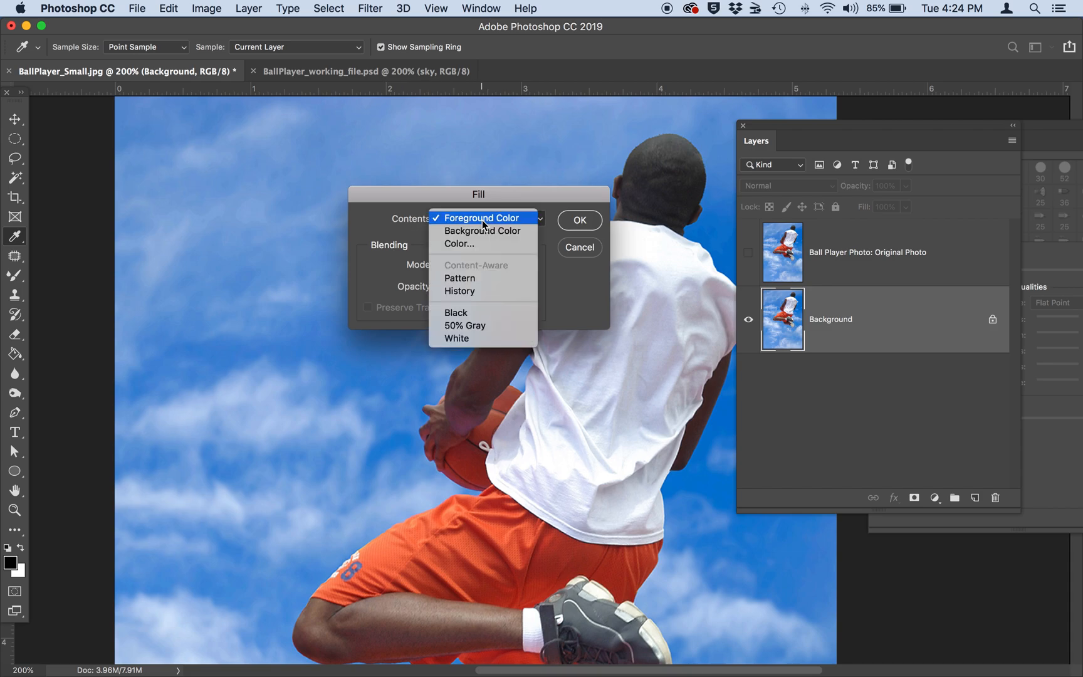
left_click(474, 341)
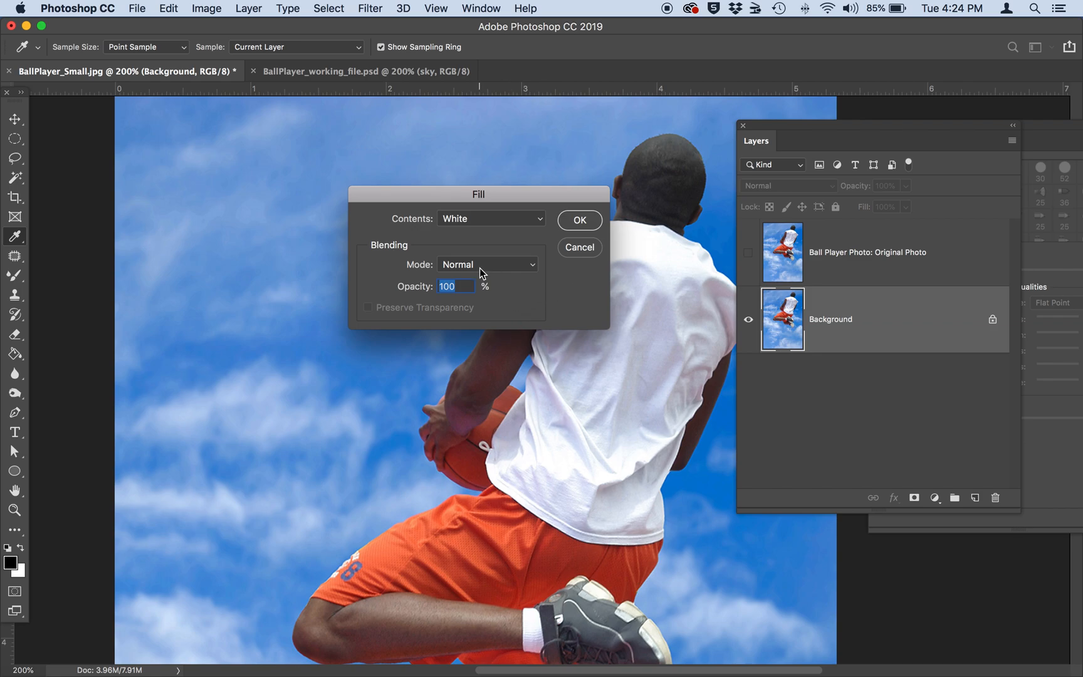
left_click(579, 220)
key("b")
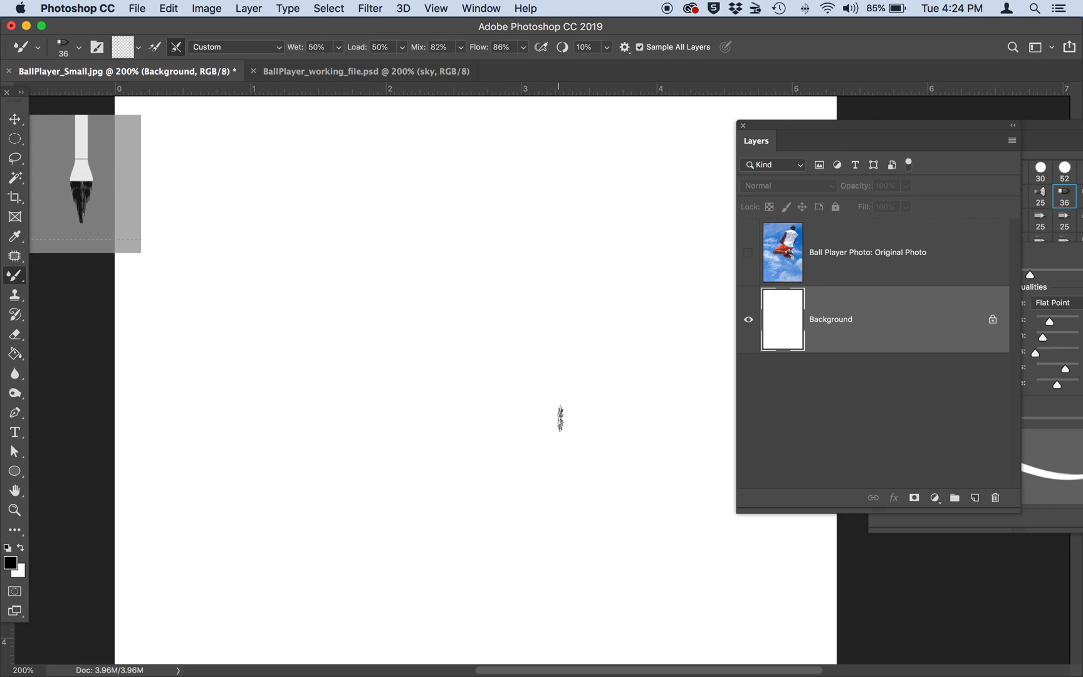
Set up a pattern fill for the Background layer and replace the available patterns with the Artist Surfaces set.
left_click(168, 8)
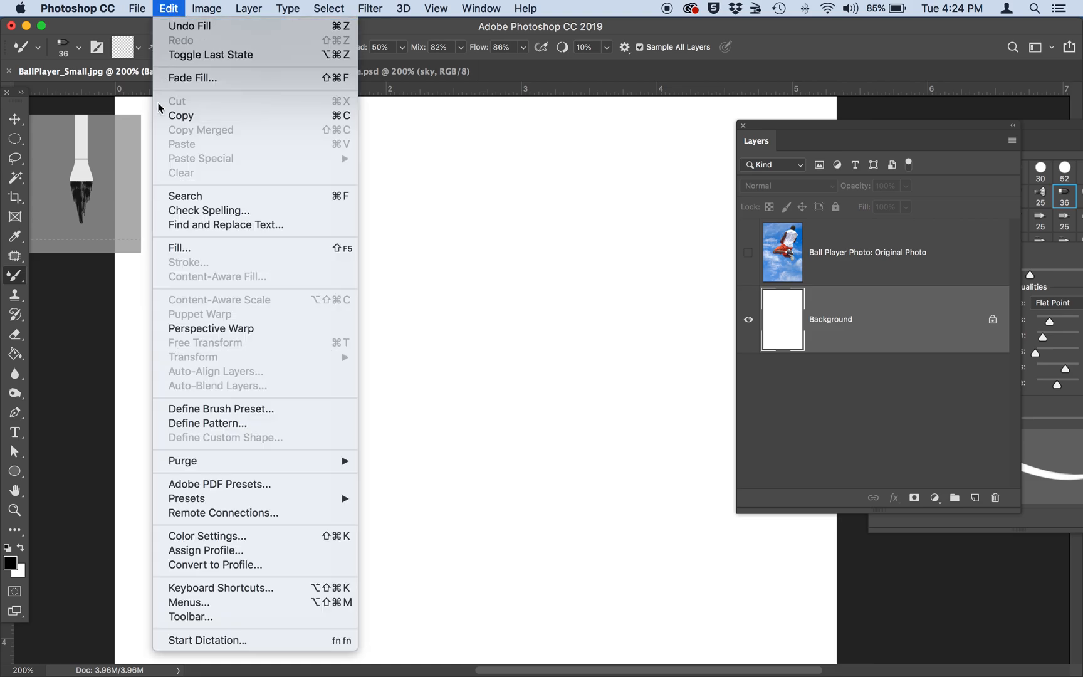
left_click(178, 246)
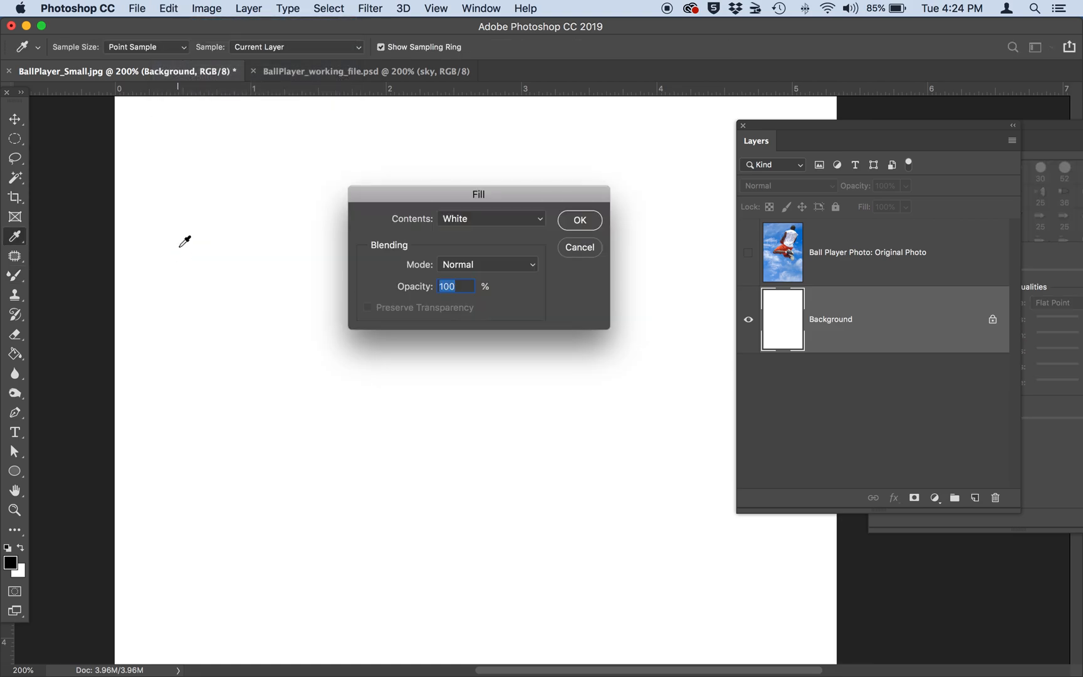
left_click(522, 219)
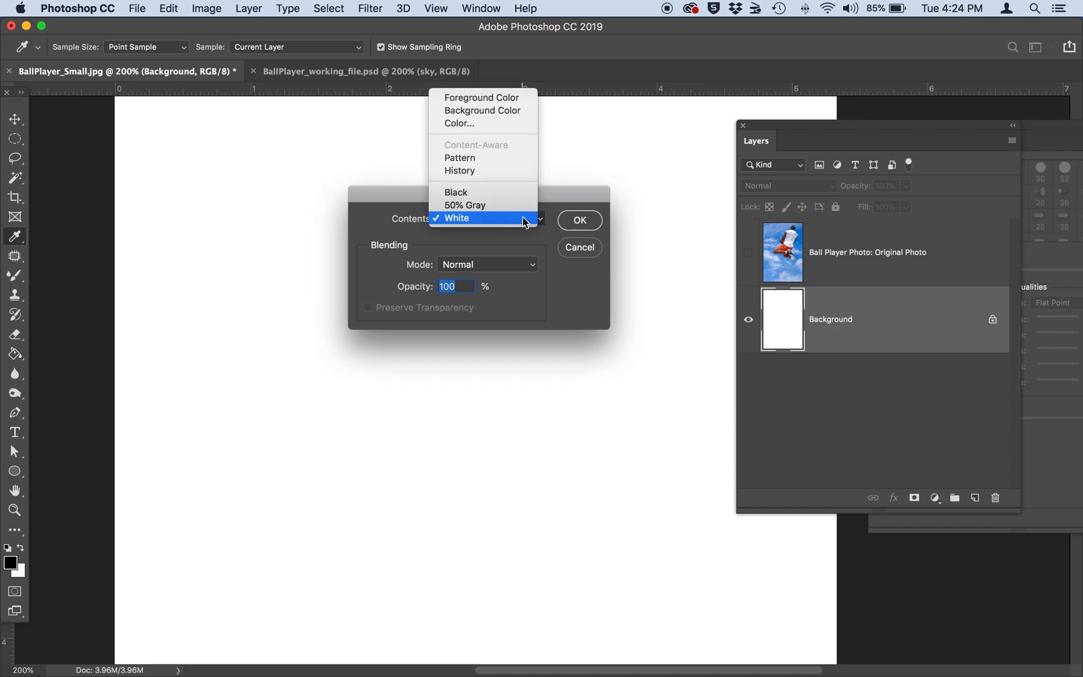
left_click(493, 158)
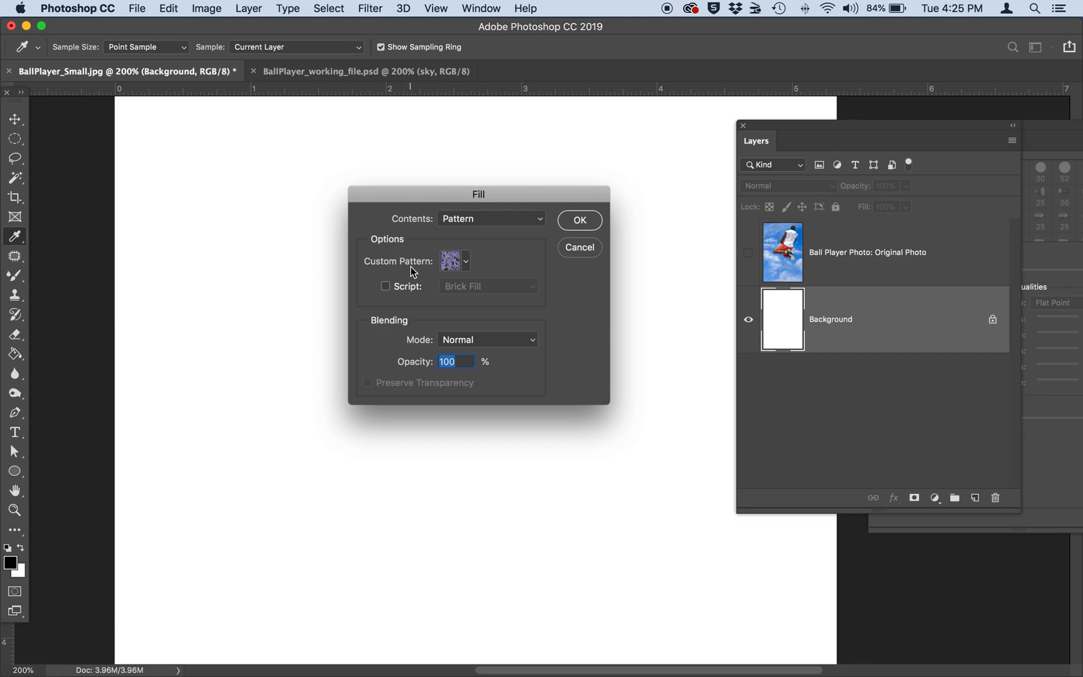
left_click(466, 263)
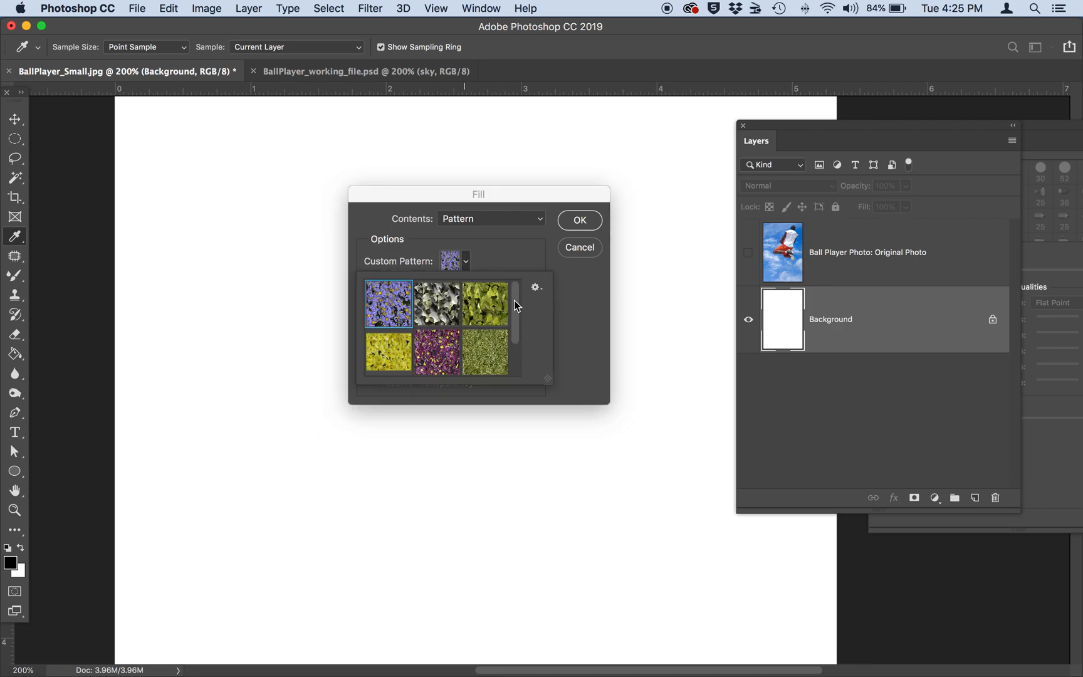
scroll(494, 325, "down", 1)
scroll(494, 324, "up", 1)
left_click(536, 291)
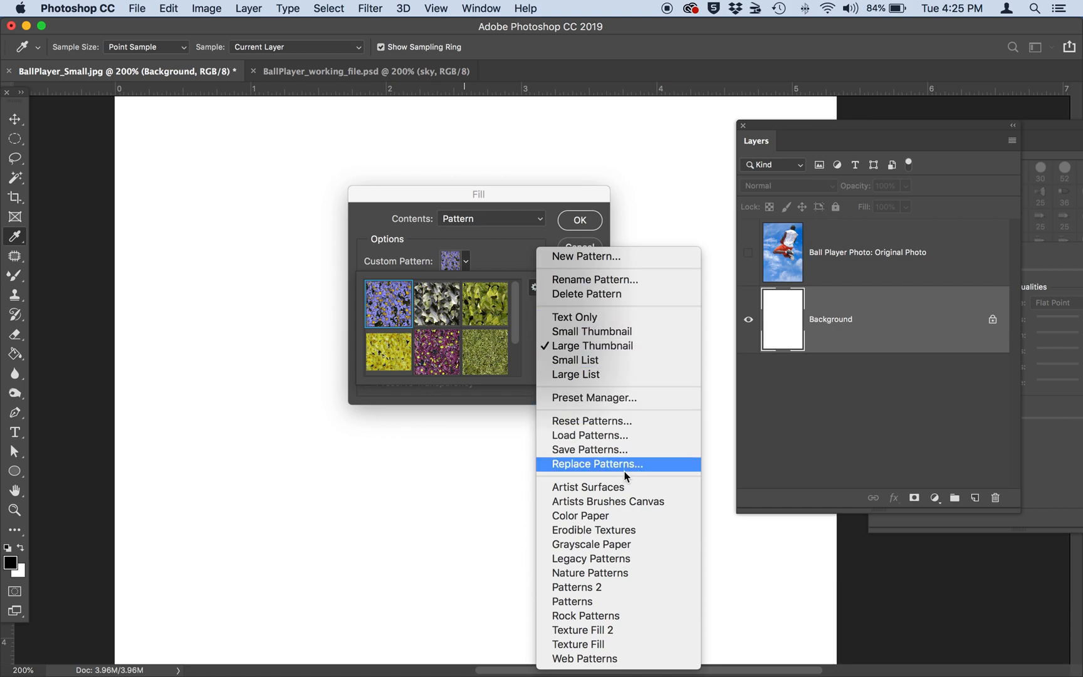
left_click(620, 487)
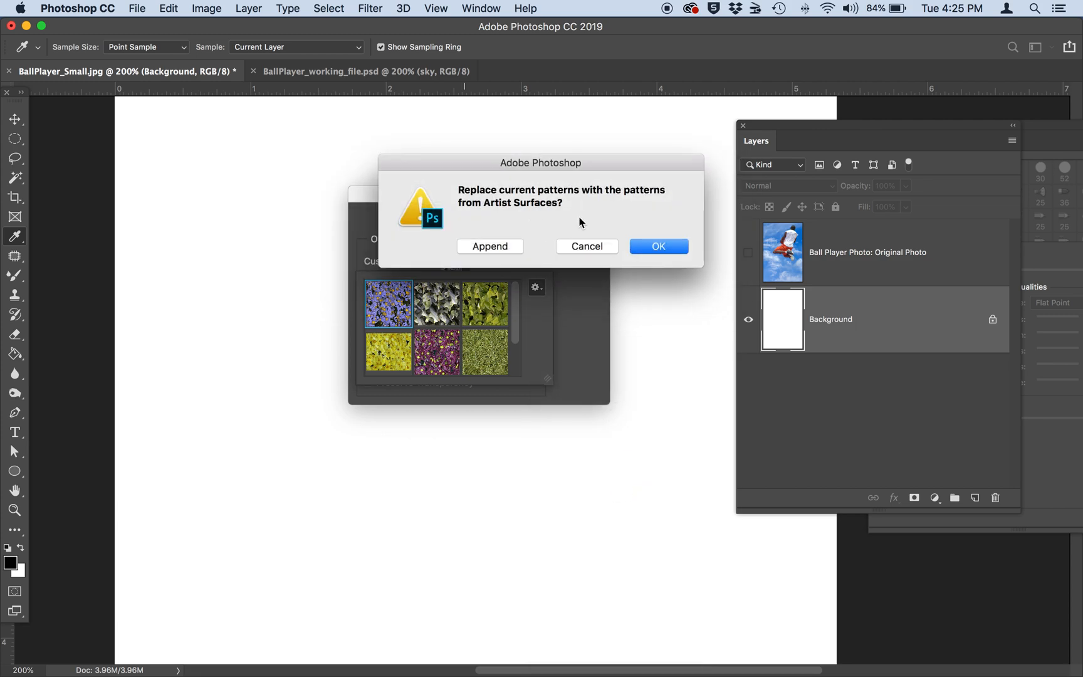
left_click(652, 247)
left_click_drag(547, 378, 598, 494)
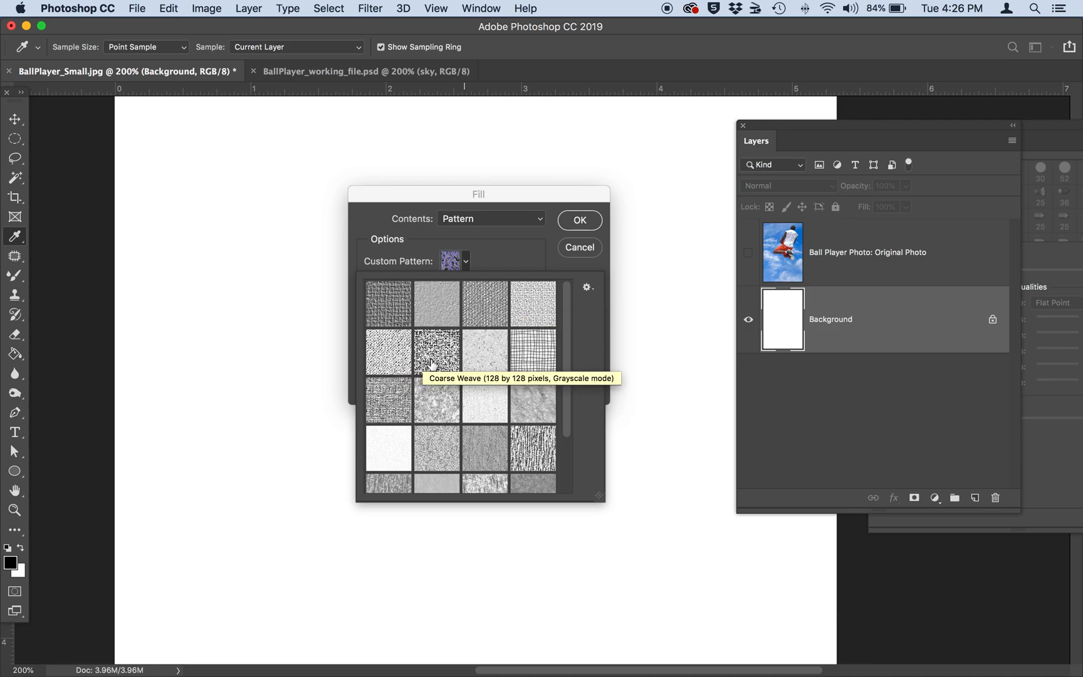
Fill the Background layer with the Canvas (150 by 150 pixels, Grayscale mode) pattern at 100% opacity.
left_click(485, 402)
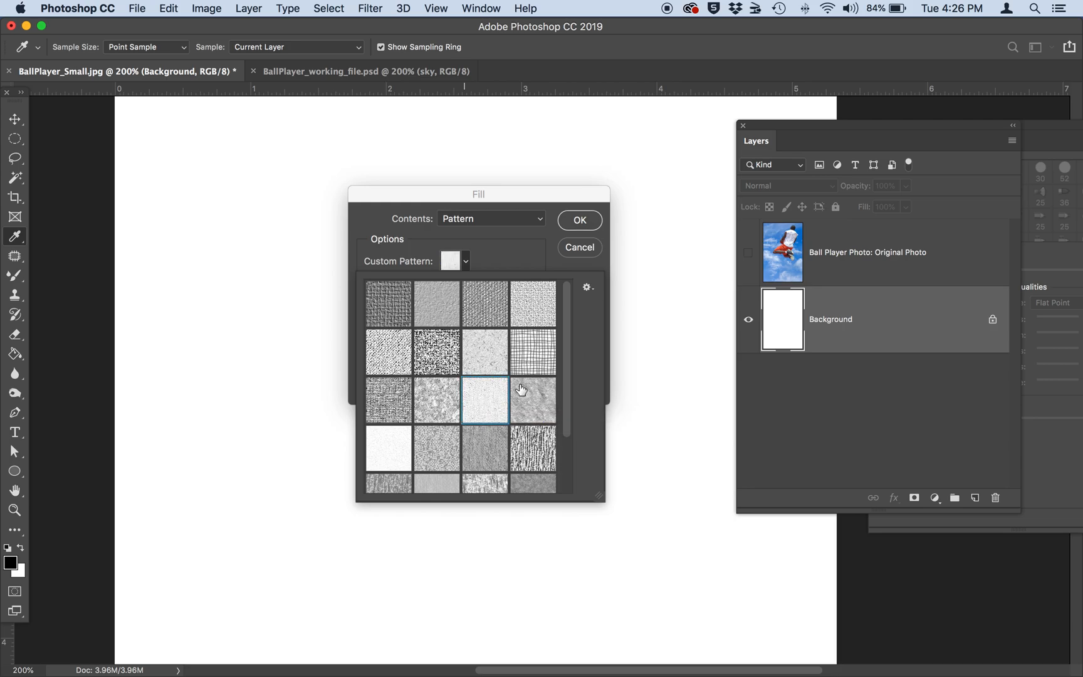
left_click(579, 221)
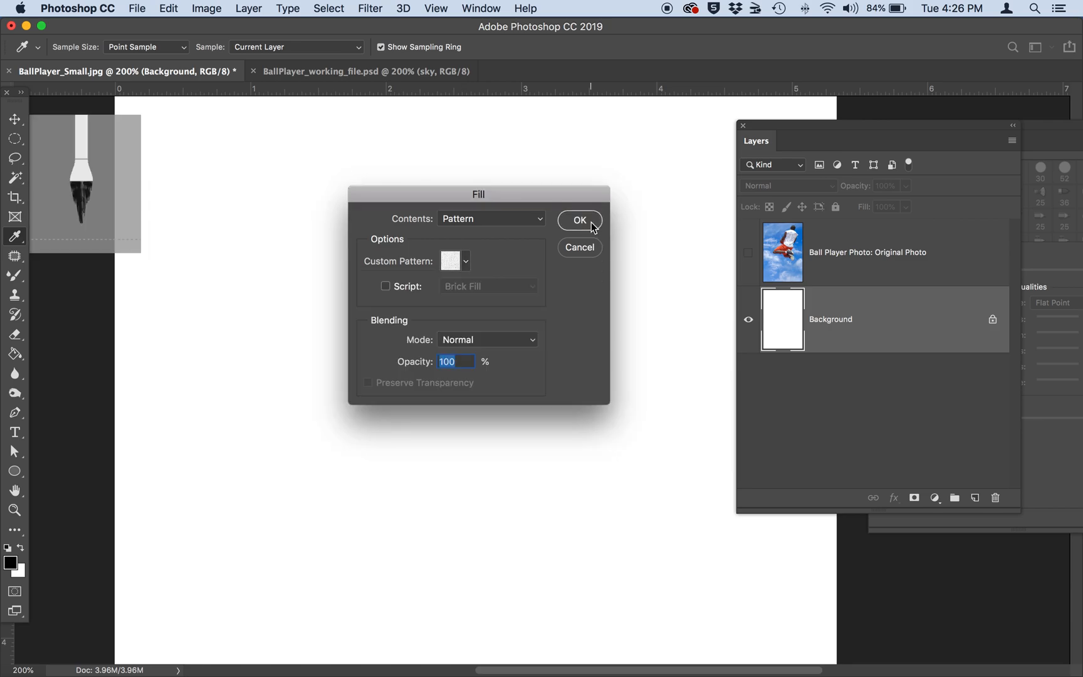
left_click(579, 221)
key("b")
scroll(564, 397, "up", 4)
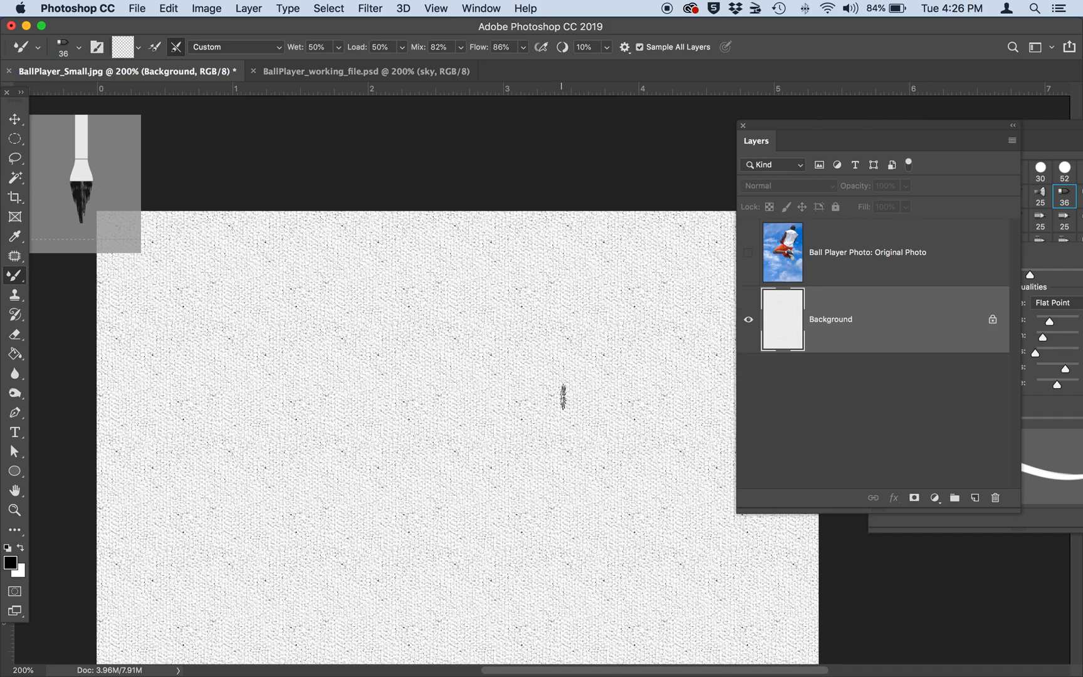
scroll(563, 397, "down", 4)
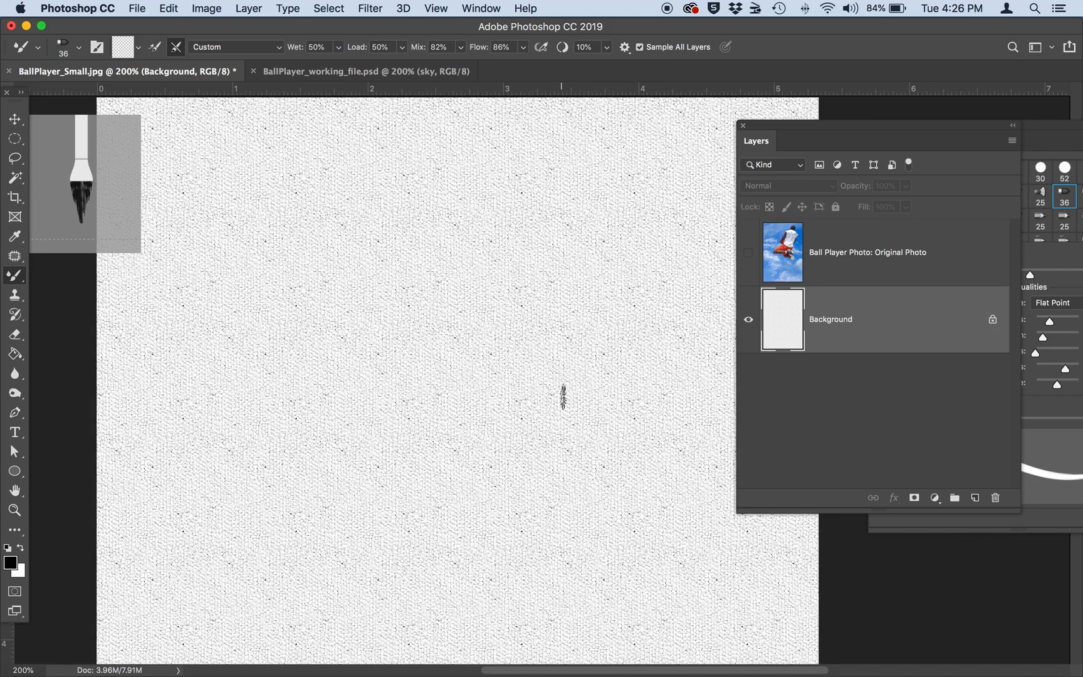
scroll(564, 397, "up", 2)
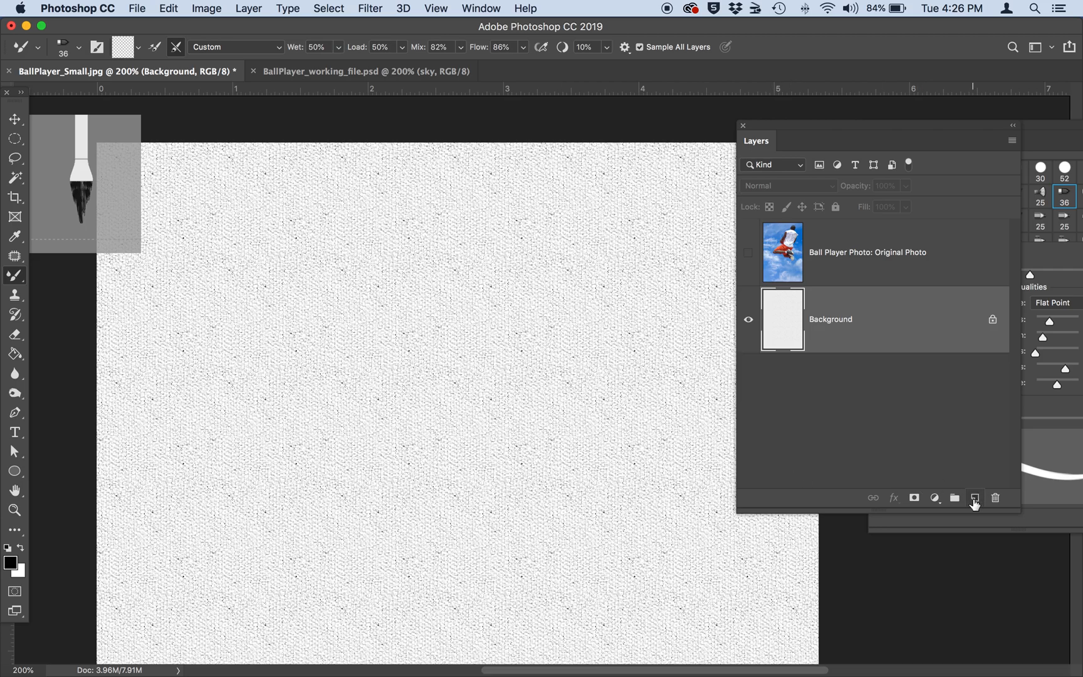
Show the "Ball Player Photo: Original Photo" layer and add five new empty layers directly above the Background layer.
left_click(748, 252)
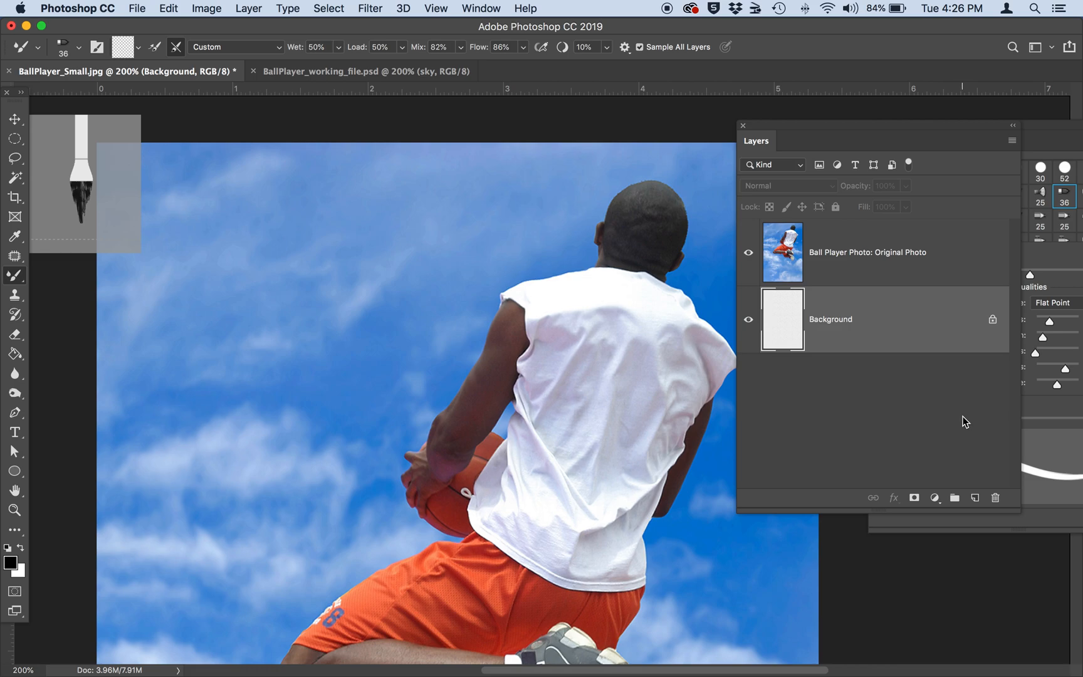
left_click(976, 499)
left_click(976, 498)
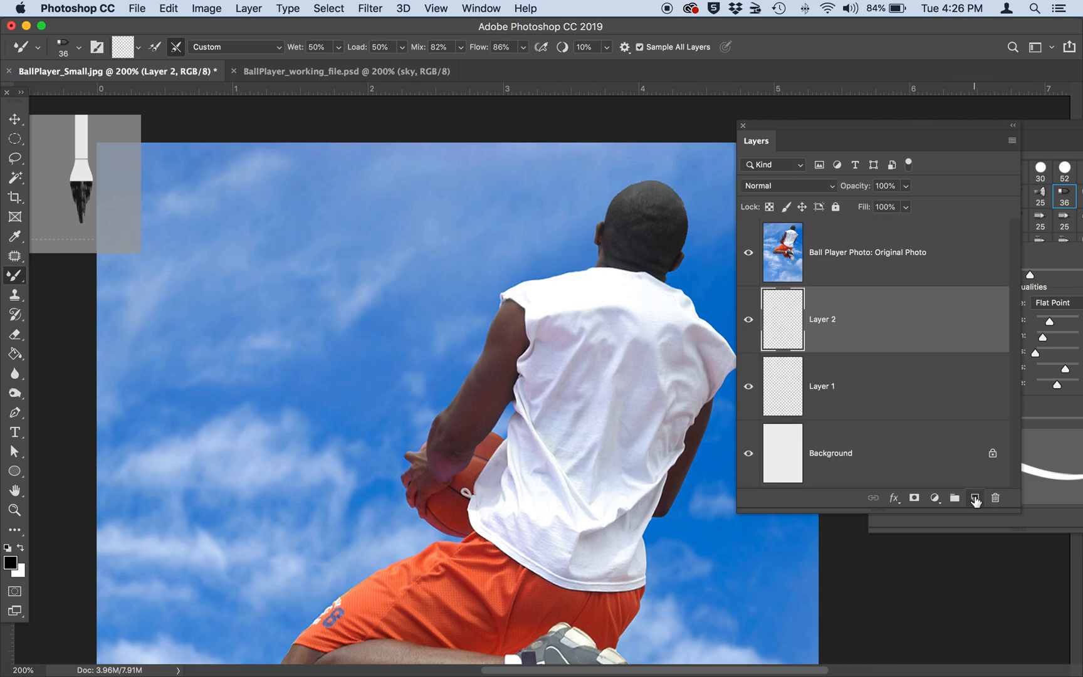
left_click(975, 498)
left_click(976, 499)
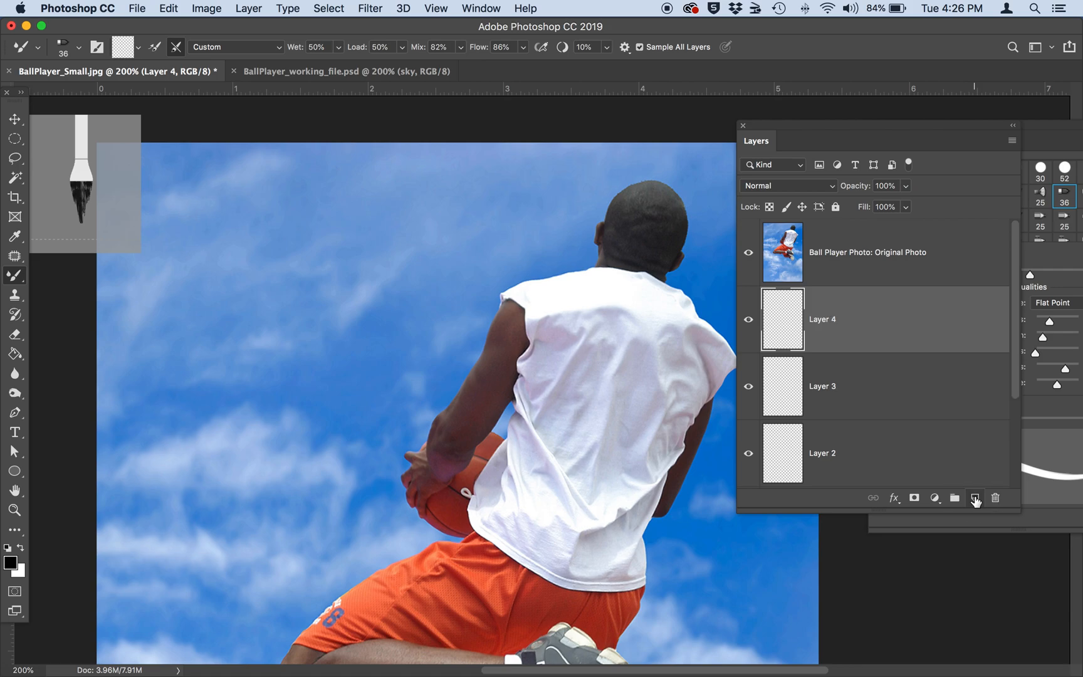
left_click(976, 499)
Enlarge the layer list and move the "Ball Player Photo: Original Photo" layer below Layer 1, directly above Background.
left_click_drag(832, 125, 792, 101)
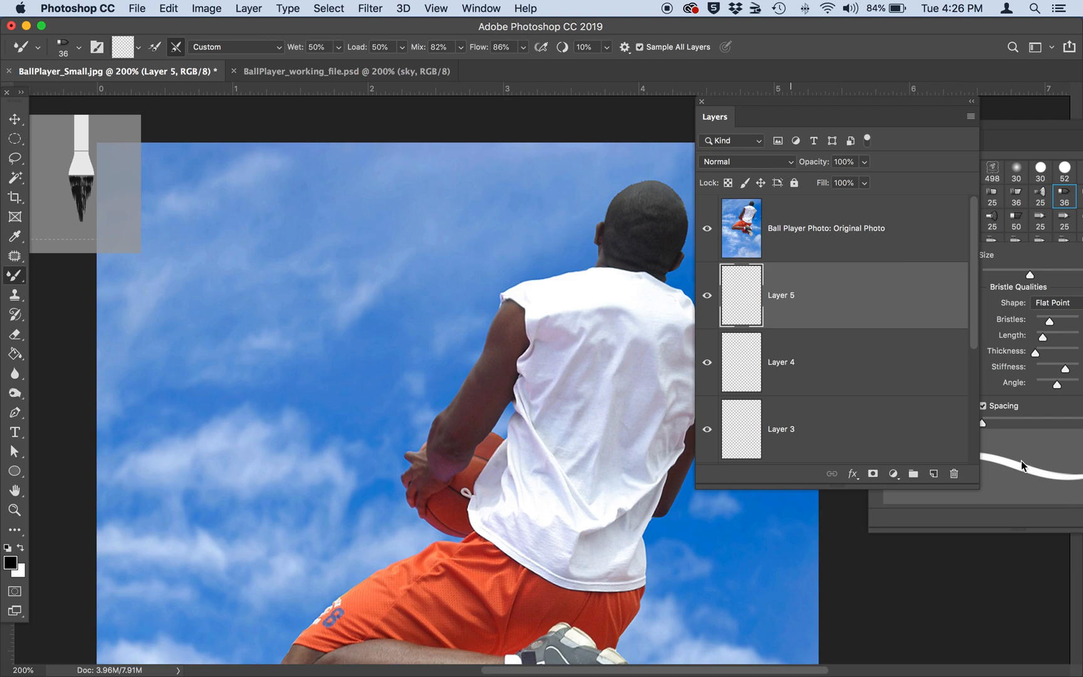
left_click_drag(974, 485, 992, 631)
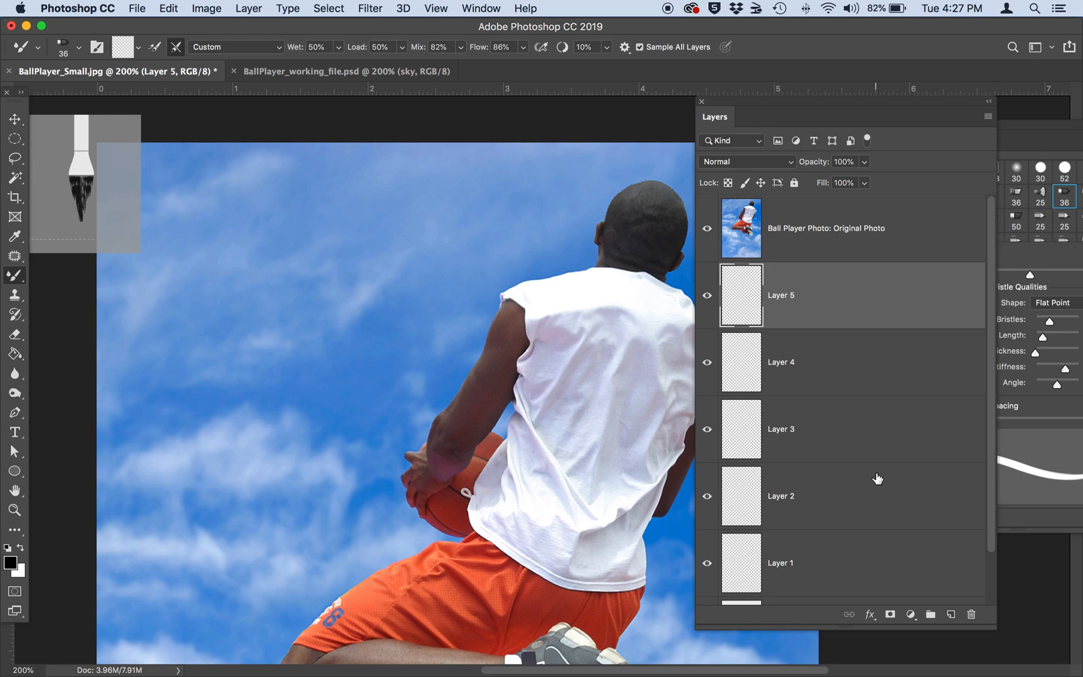
scroll(879, 491, "down", 3)
scroll(877, 478, "up", 2)
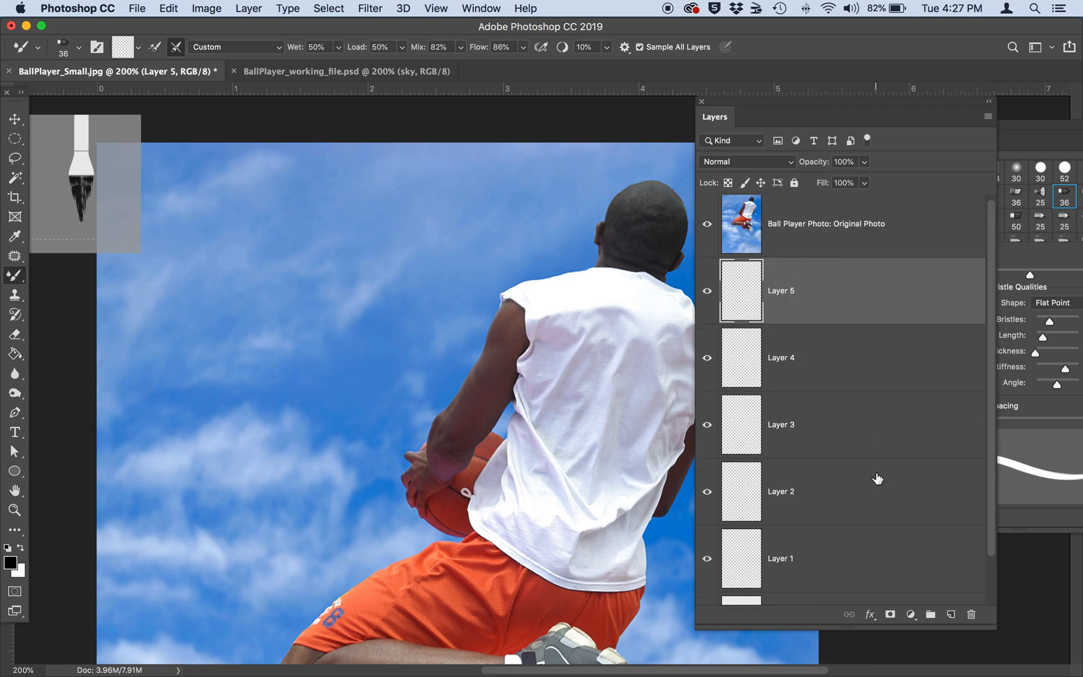
left_click(811, 223)
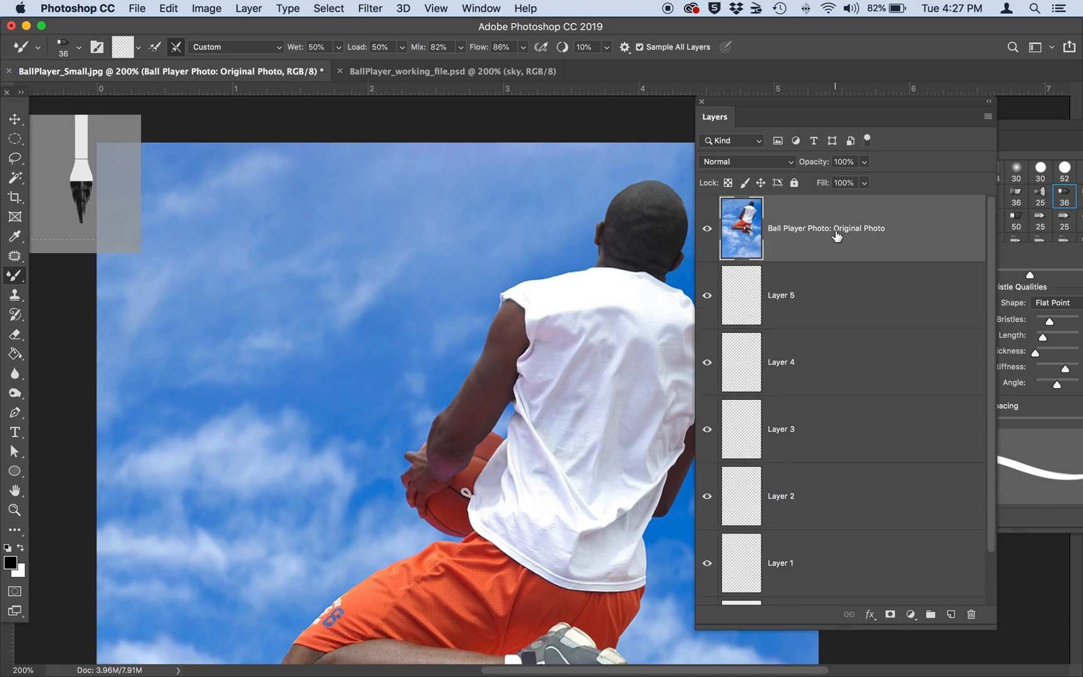
left_click_drag(835, 232, 821, 576)
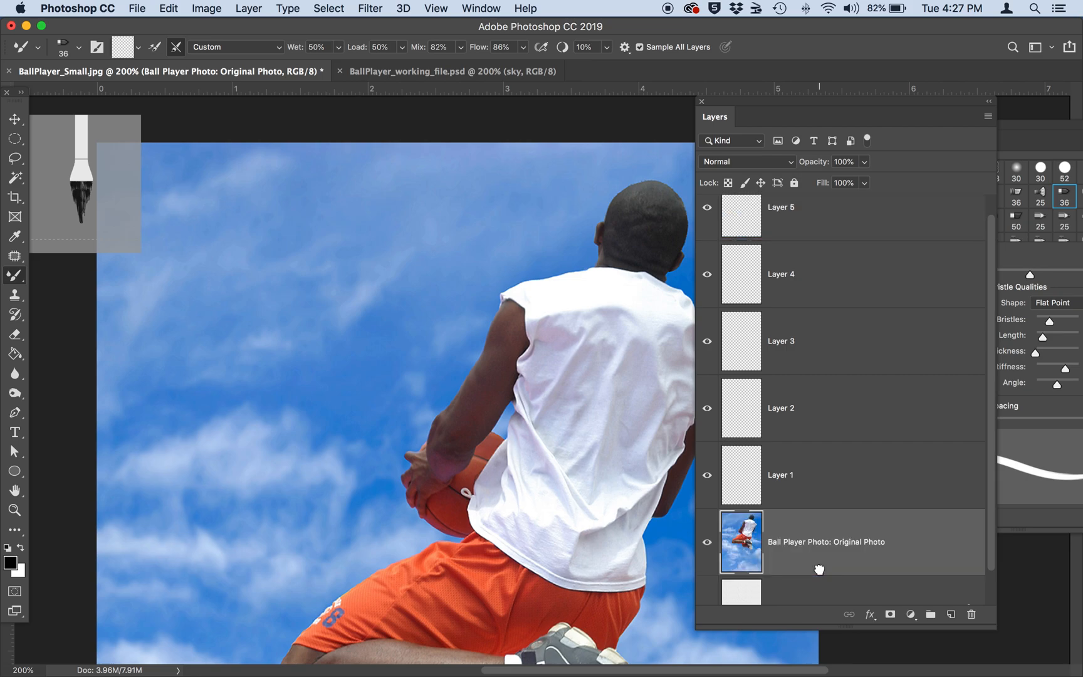
scroll(822, 574, "down", 1)
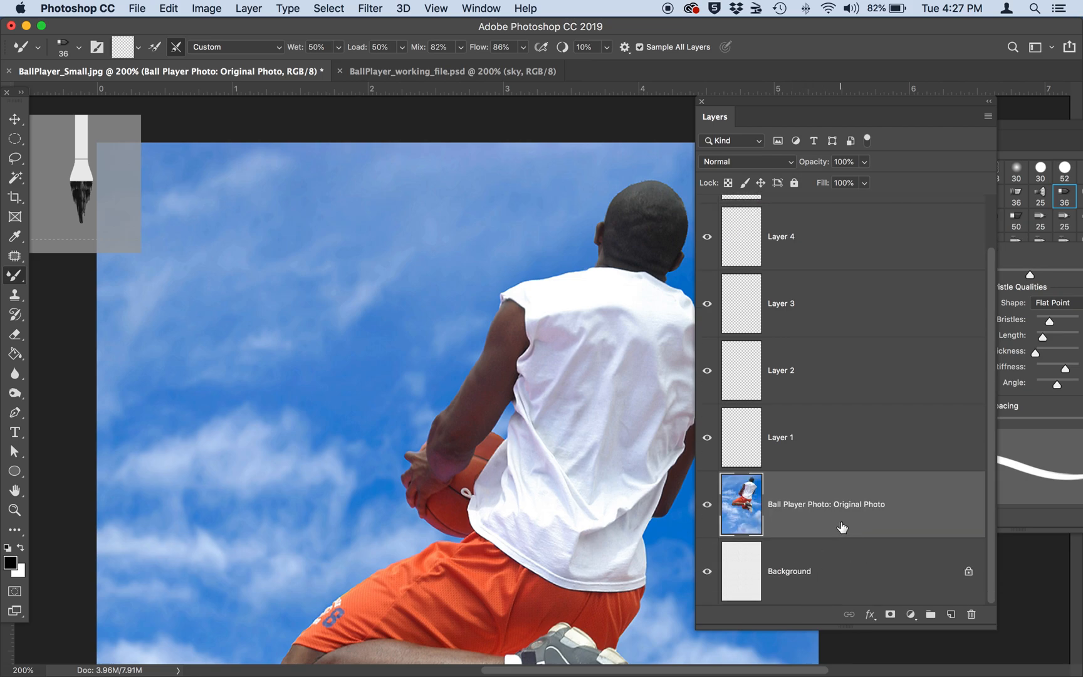
scroll(842, 527, "up", 2)
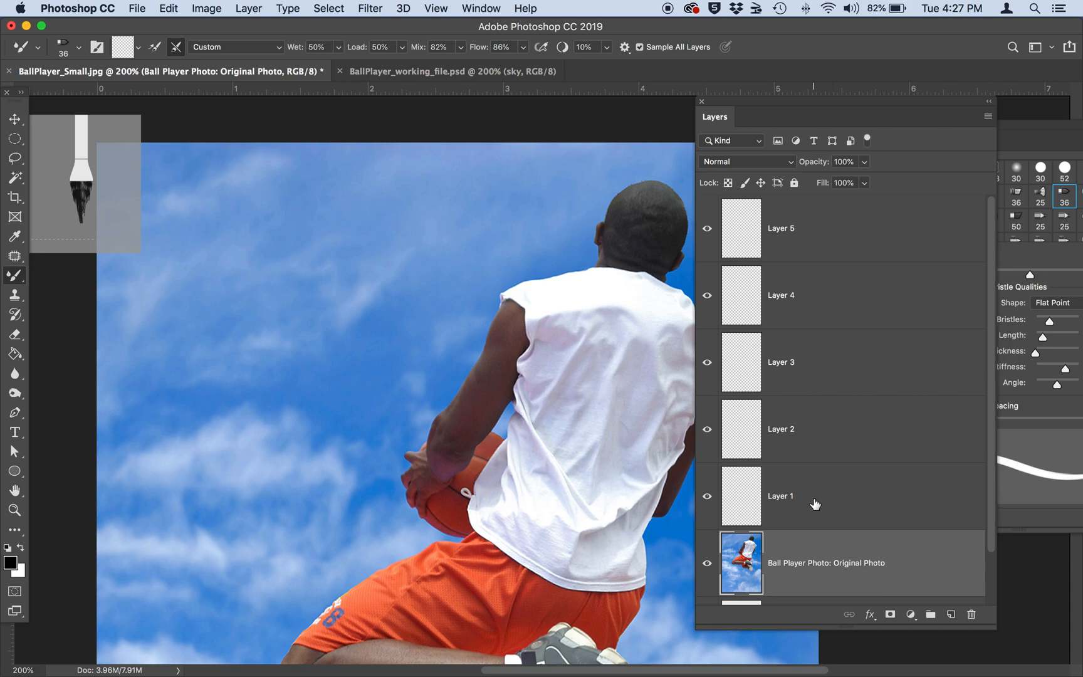
Make the empty Layer 1 above the photo active and choose the Mixer Brush Tool.
left_click(815, 505)
scroll(490, 410, "right", 5)
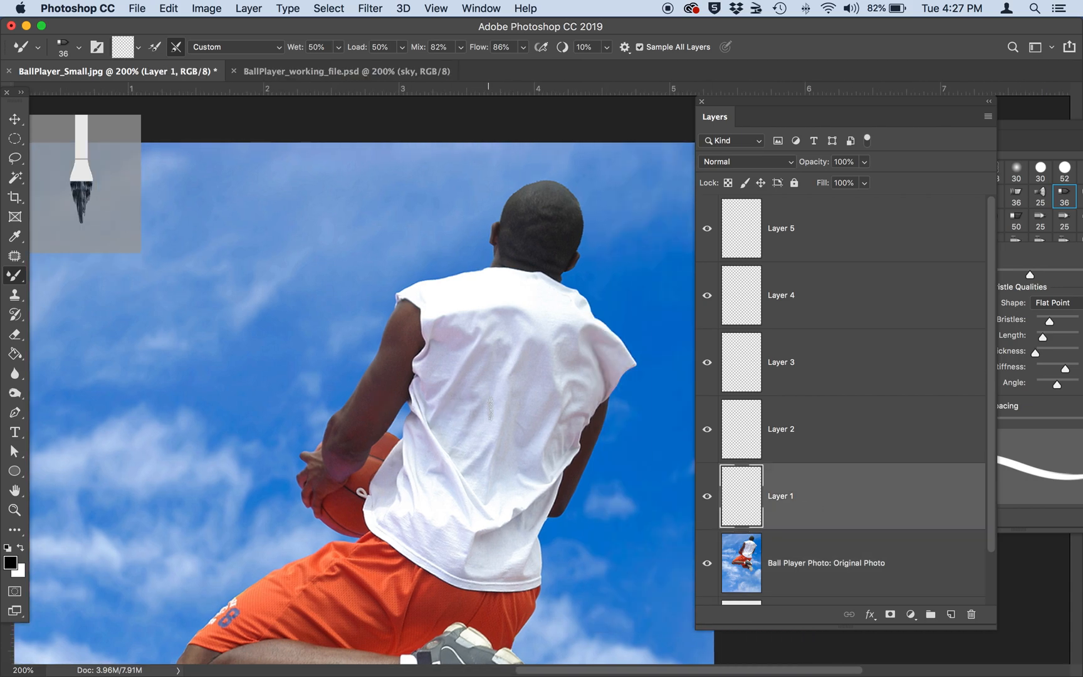
key("super+equal")
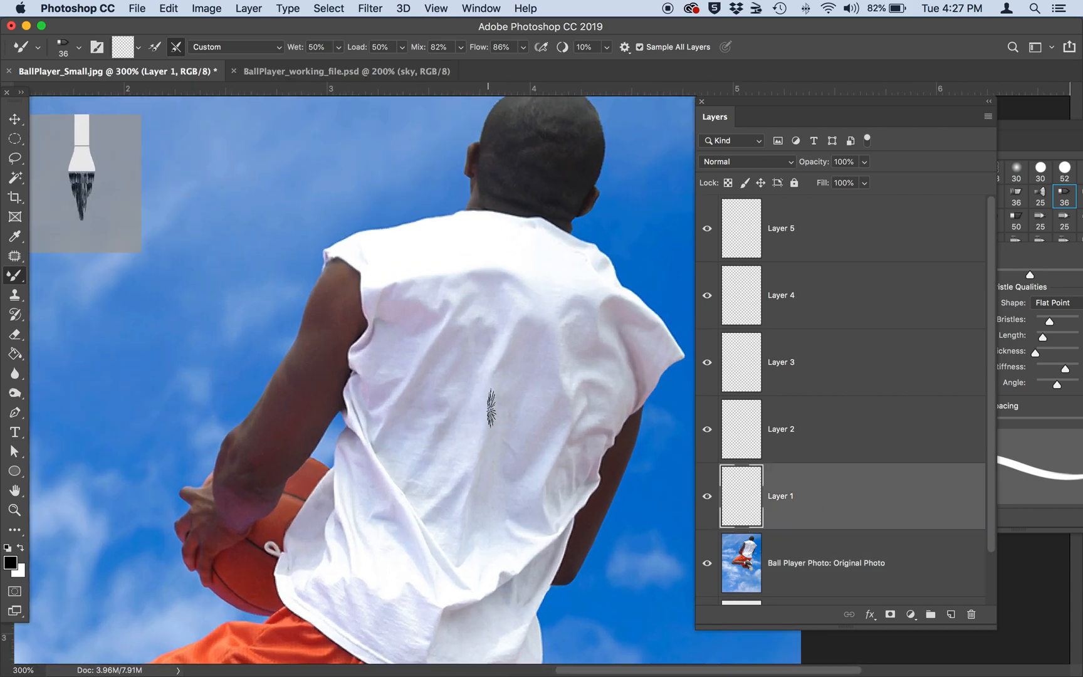
scroll(490, 411, "up", 2)
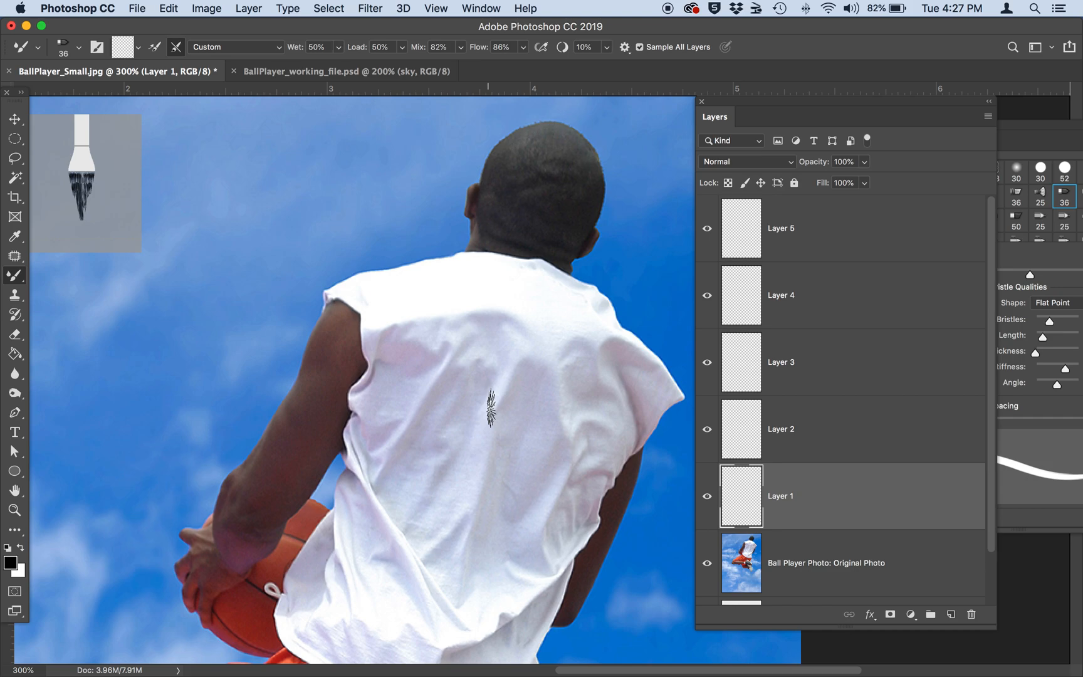
left_click(14, 276)
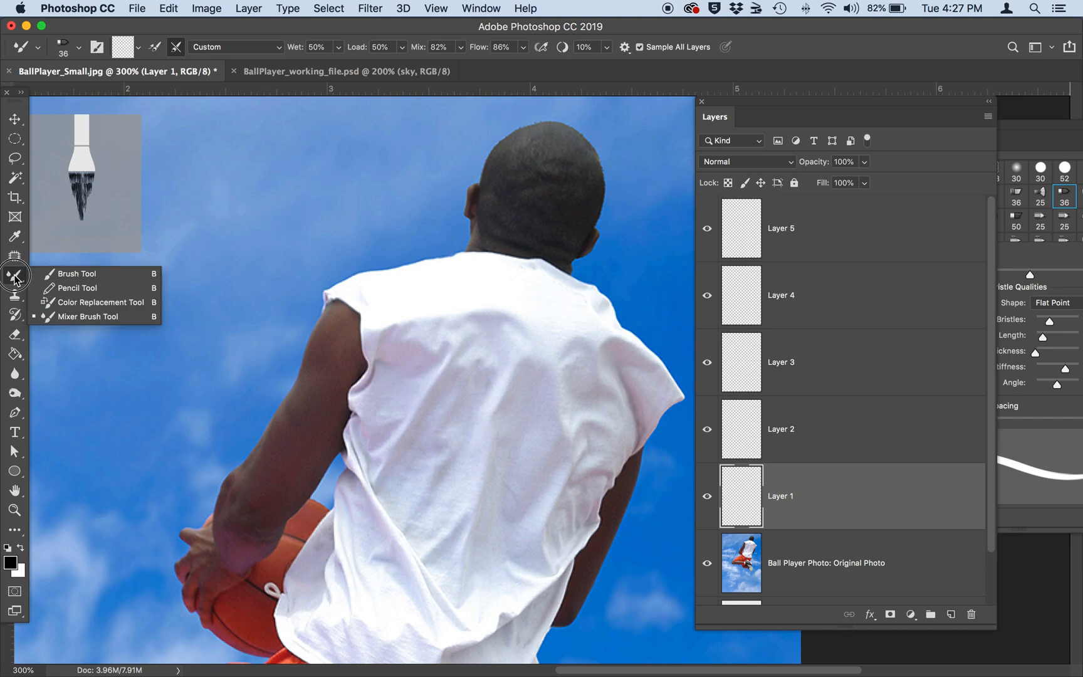
left_click(63, 317)
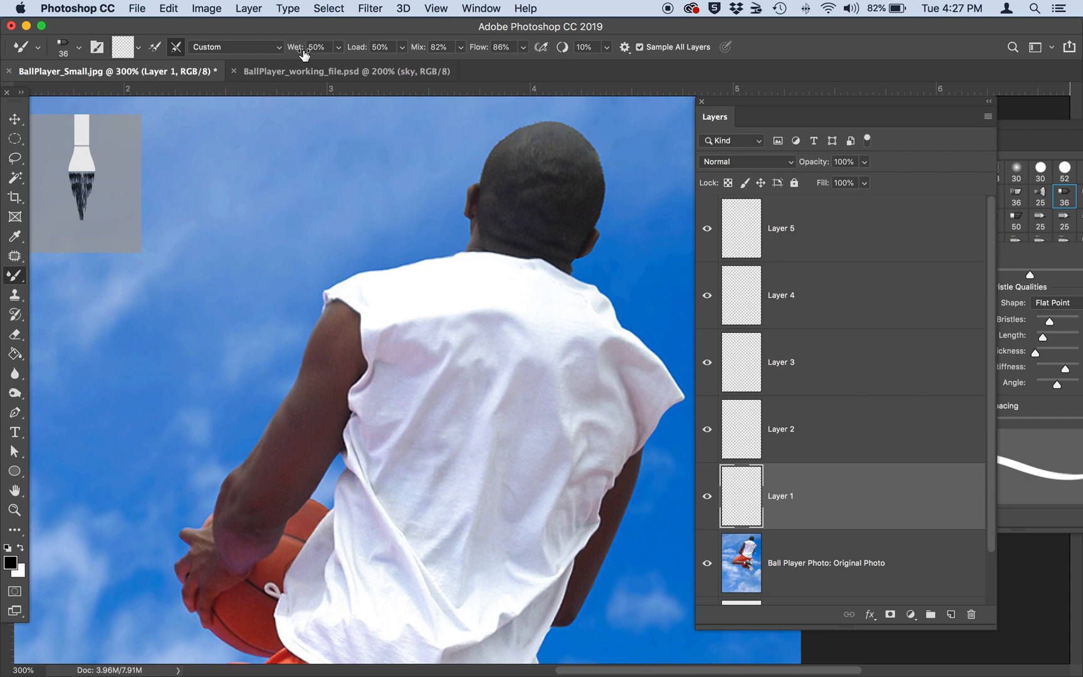
Set the Mixer Brush's blending preset to Very Wet.
left_click(339, 50)
left_click(278, 47)
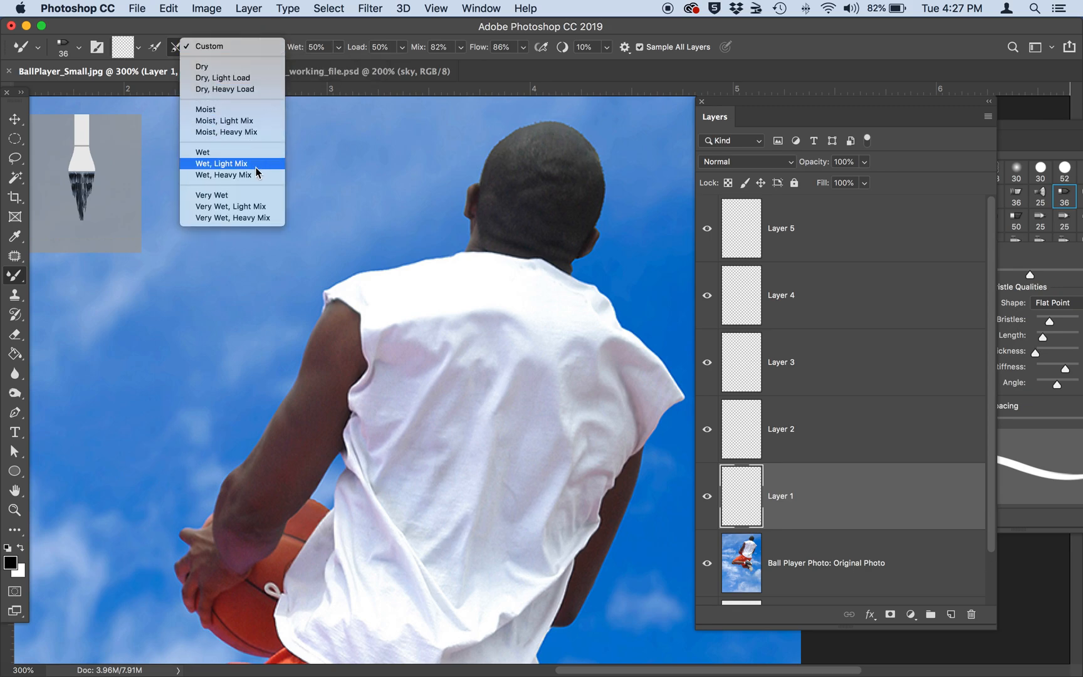
left_click(247, 195)
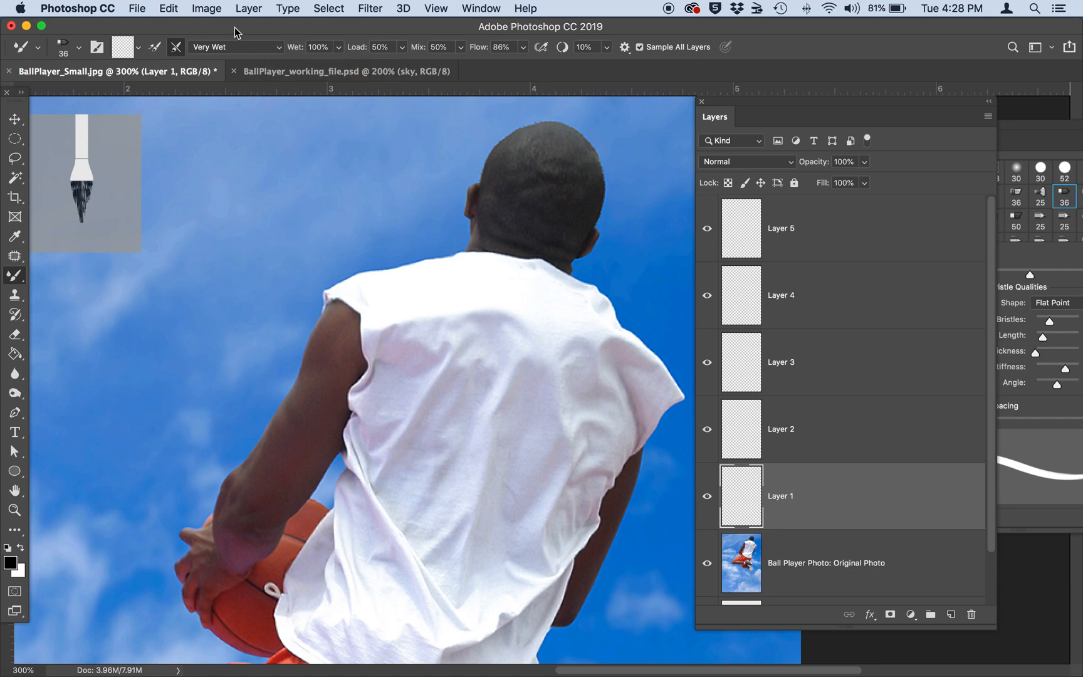
Review the Mixer Brush's blending presets from Dry to Very Wet, keeping Very Wet.
left_click(238, 47)
scroll(237, 39, "up", 3)
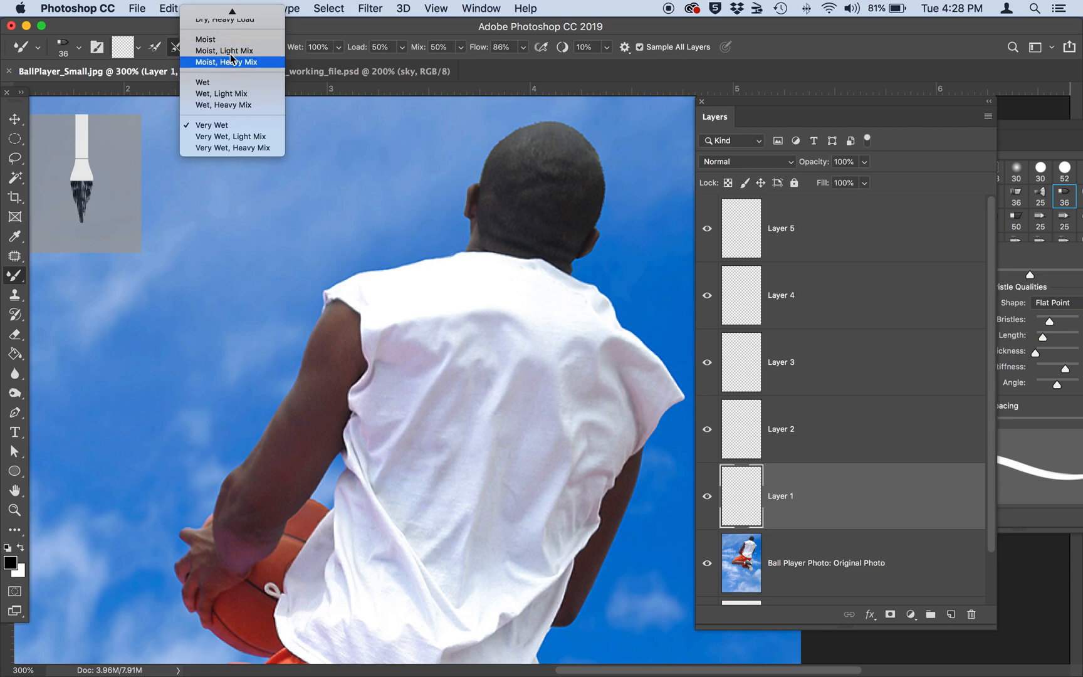
scroll(231, 44, "up", 3)
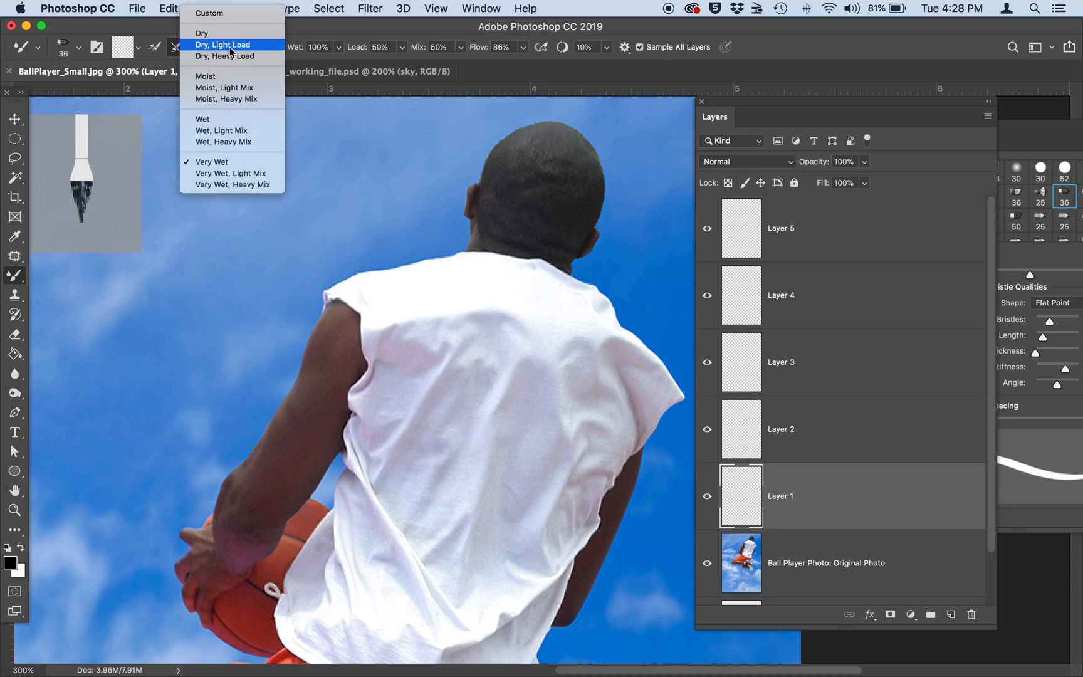
left_click(227, 159)
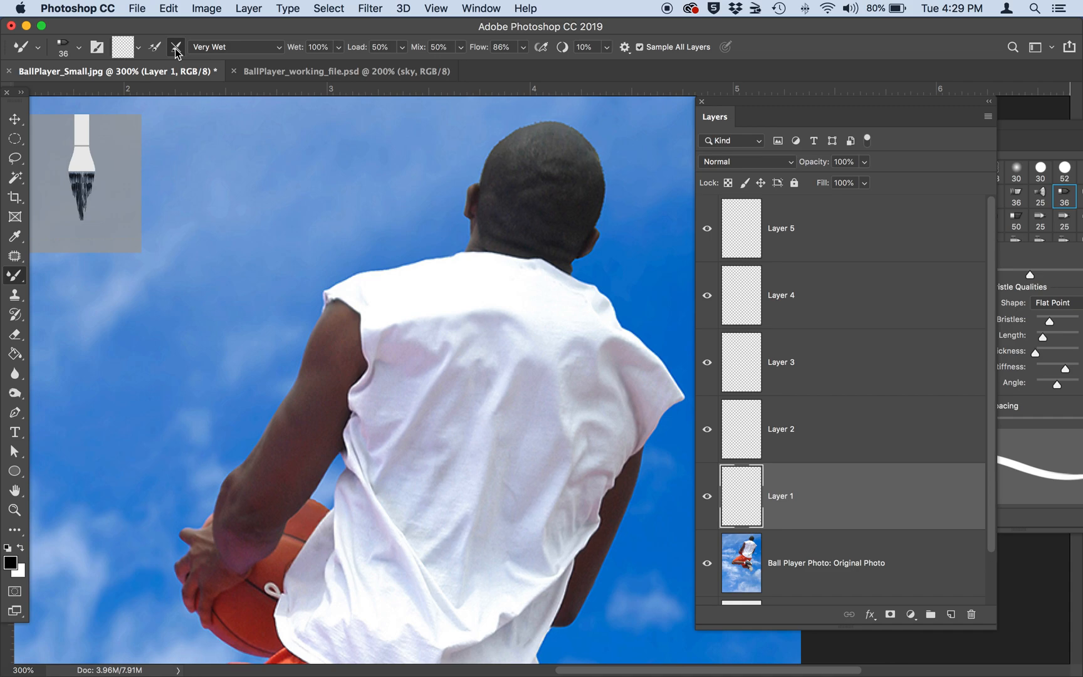
Try loading the Mixer Brush after each stroke and return it to cleaning only.
left_click(155, 48)
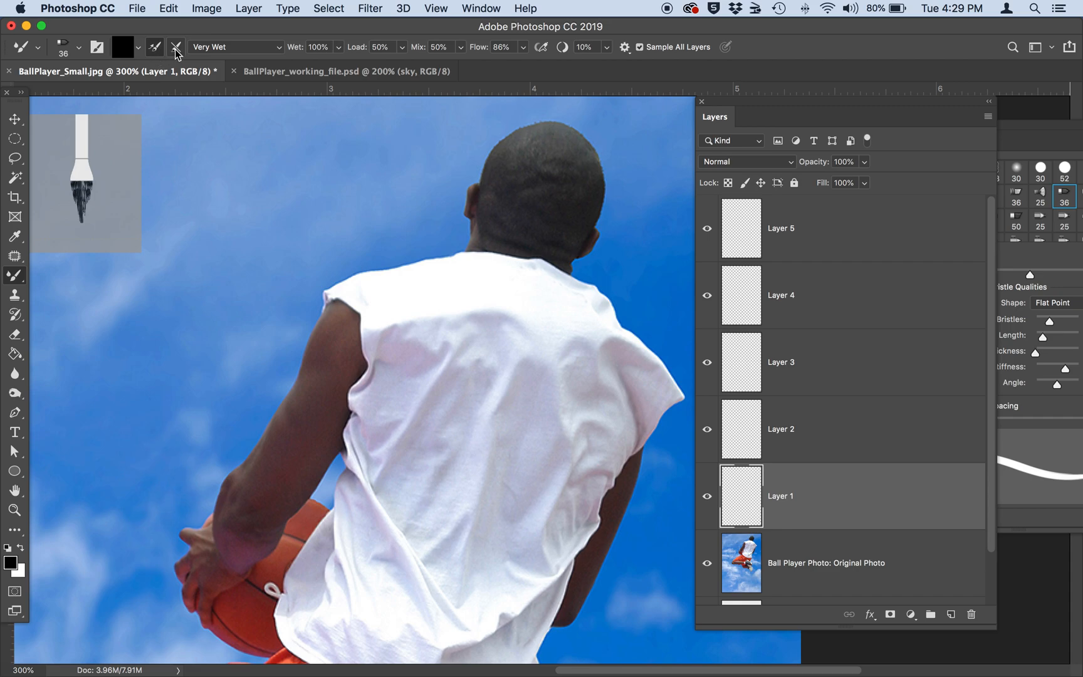
left_click(176, 49)
left_click(176, 49)
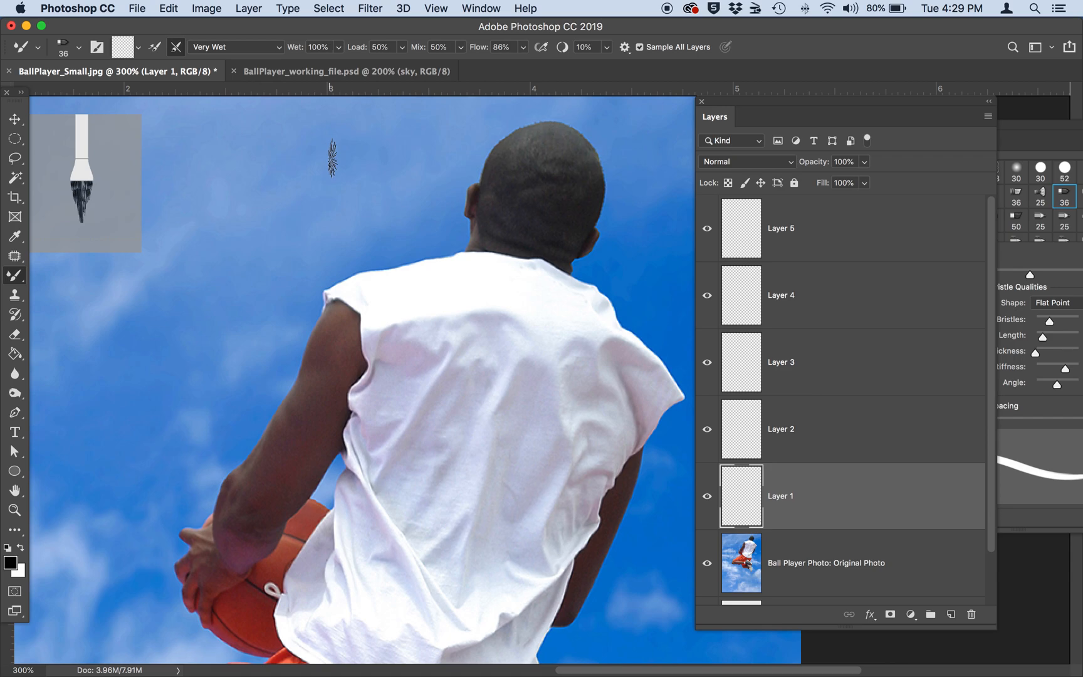
Rename Layer 1 as head and move the layer list away from the player's head and shoulders.
double_click(777, 498)
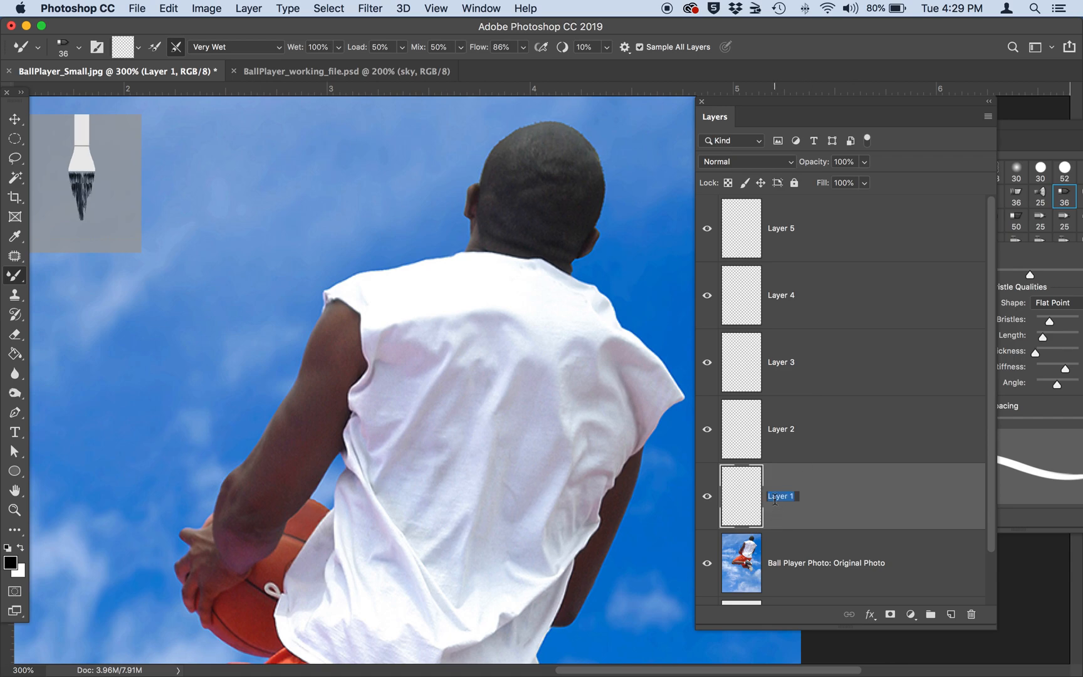
type("head")
key("Return")
left_click_drag(735, 101, 722, 202)
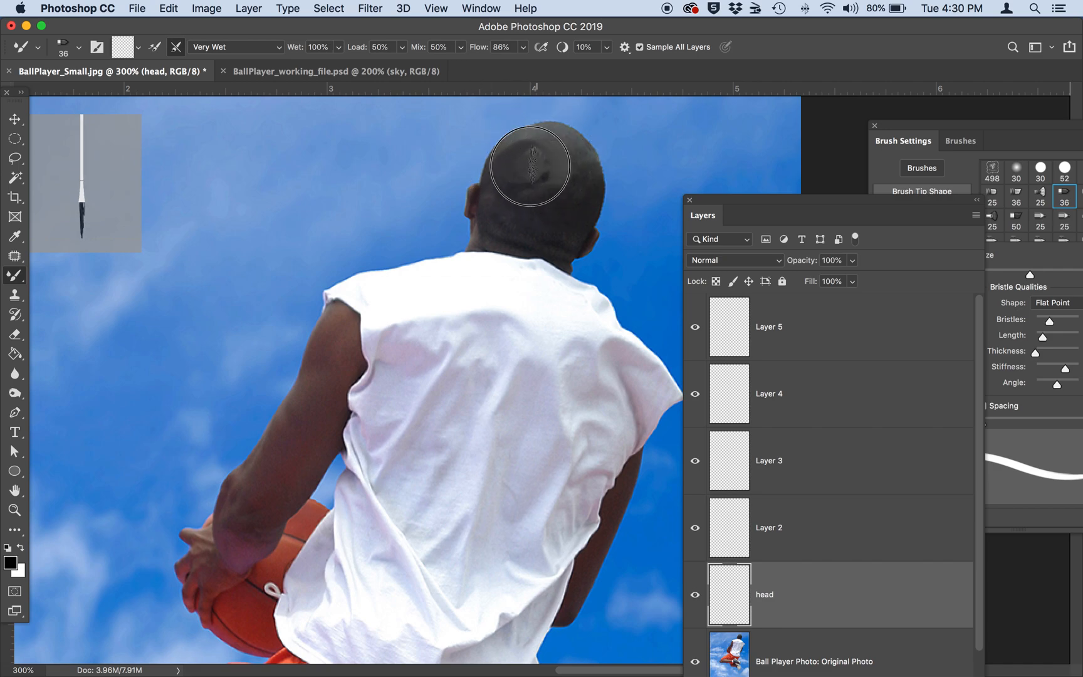
Blend the hair, left ear and neck of the player's head with size 36 Mixer Brush strokes on the head layer.
left_click_drag(571, 144, 570, 145)
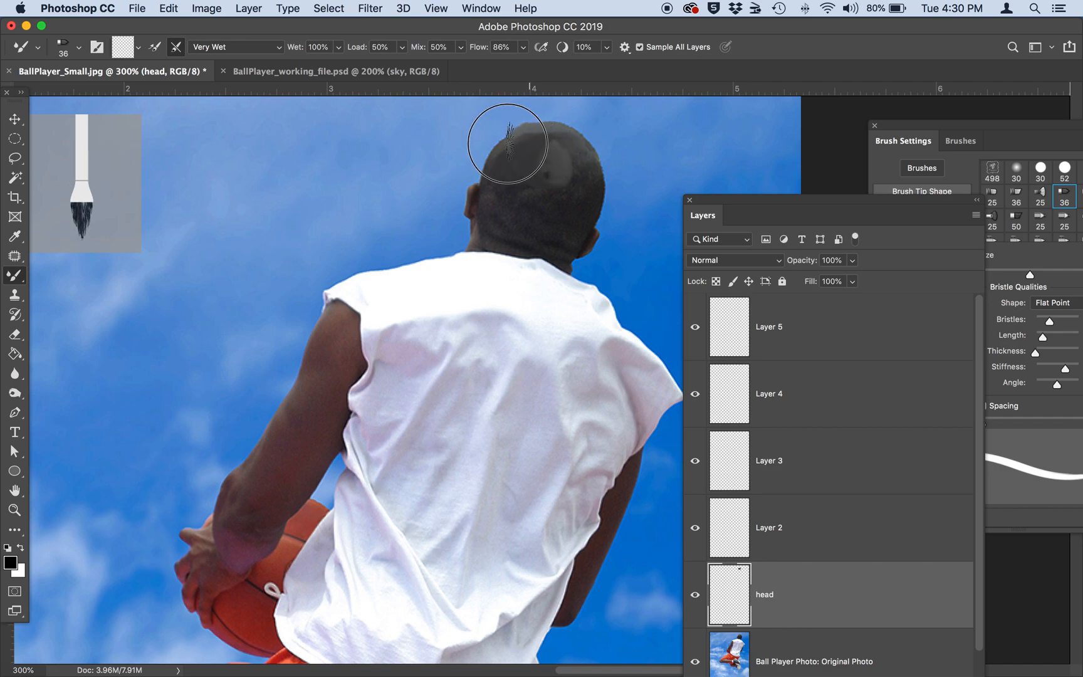
mouse_move(497, 194)
left_mouse_down()
mouse_move(514, 199)
mouse_move(478, 198)
left_mouse_up()
key("super+plus")
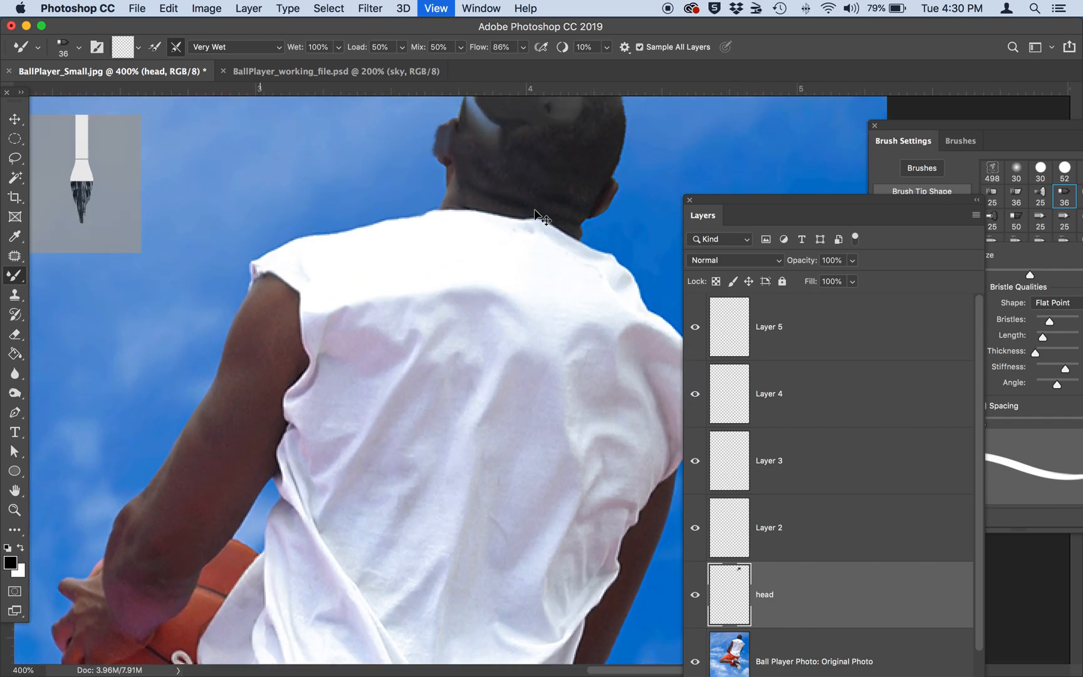
scroll(536, 210, "up", 5)
scroll(536, 210, "right", 2)
mouse_move(481, 276)
left_mouse_down()
mouse_move(460, 289)
mouse_move(448, 273)
mouse_move(471, 256)
mouse_move(487, 281)
mouse_move(449, 294)
mouse_move(420, 260)
mouse_move(434, 245)
mouse_move(454, 271)
mouse_move(435, 297)
mouse_move(401, 296)
mouse_move(515, 275)
mouse_move(503, 243)
mouse_move(525, 210)
mouse_move(548, 220)
mouse_move(518, 217)
mouse_move(536, 219)
mouse_move(552, 242)
mouse_move(542, 268)
mouse_move(524, 264)
mouse_move(540, 272)
mouse_move(513, 317)
mouse_move(465, 297)
left_mouse_up()
left_click_drag(496, 323, 438, 311)
Enlarge the Mixer Brush to size 45 and smear the crown of the head slightly upward into the sky.
key("bracketleft")
key("bracketleft")
key("bracketleft")
key("bracketleft")
key("bracketleft")
key("bracketleft")
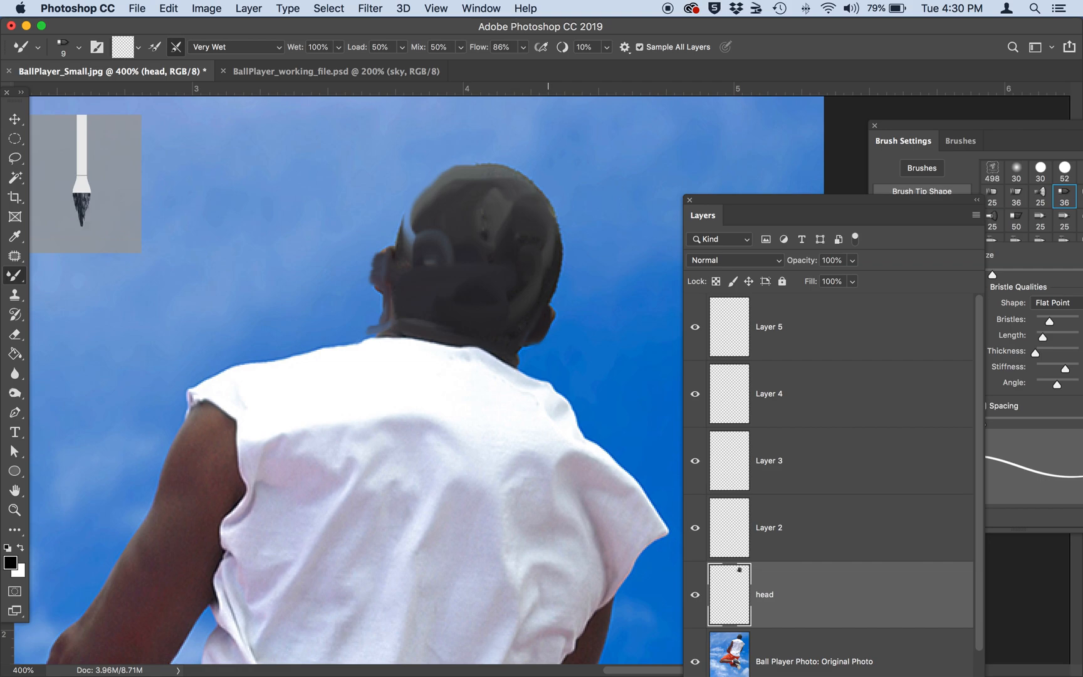
key("bracketright")
key("bracketright")
key("bracketright")
key("bracketright")
key("bracketright")
key("bracketright")
key("bracketright")
key("bracketright")
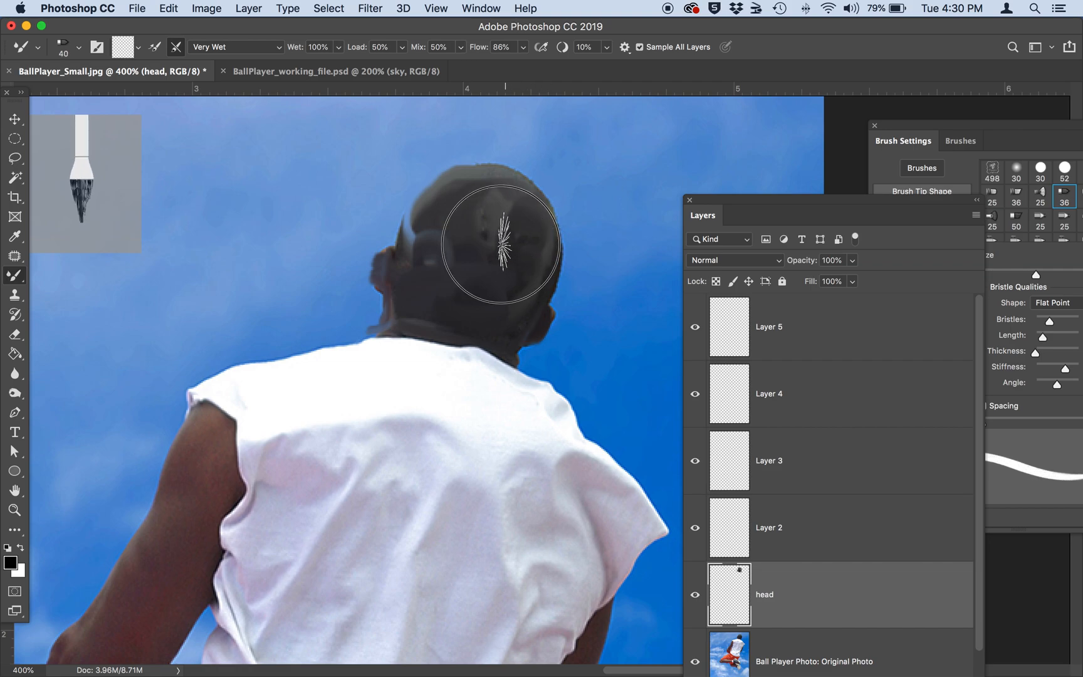
mouse_move(464, 231)
left_mouse_down()
mouse_move(454, 249)
mouse_move(457, 164)
mouse_move(483, 206)
mouse_move(533, 206)
mouse_move(483, 154)
mouse_move(430, 194)
mouse_move(405, 244)
left_mouse_up()
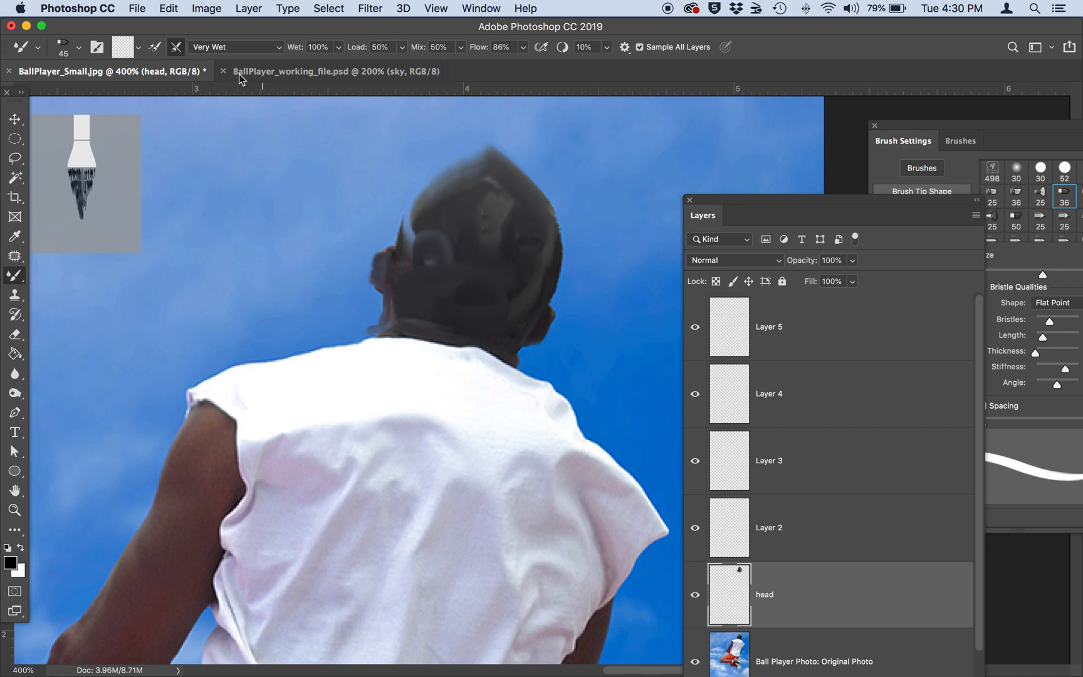
Blend the head's right edge near the ear using the Wet preset, and lower the brush's wetness to 20%.
left_click(233, 52)
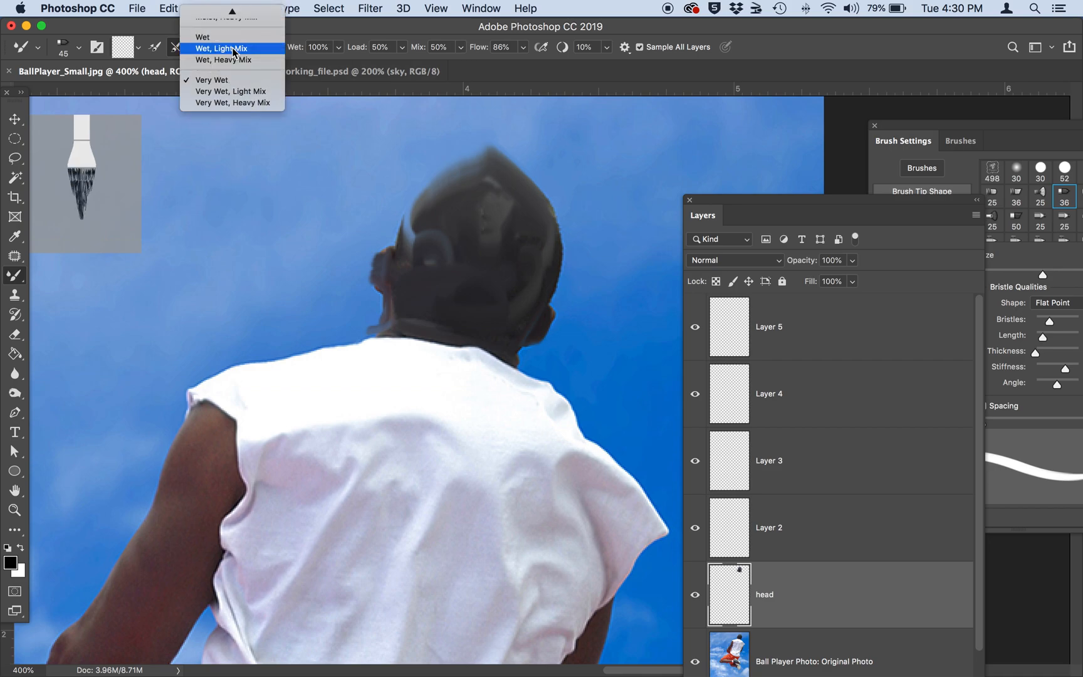
scroll(233, 52, "up", 1)
left_click(233, 49)
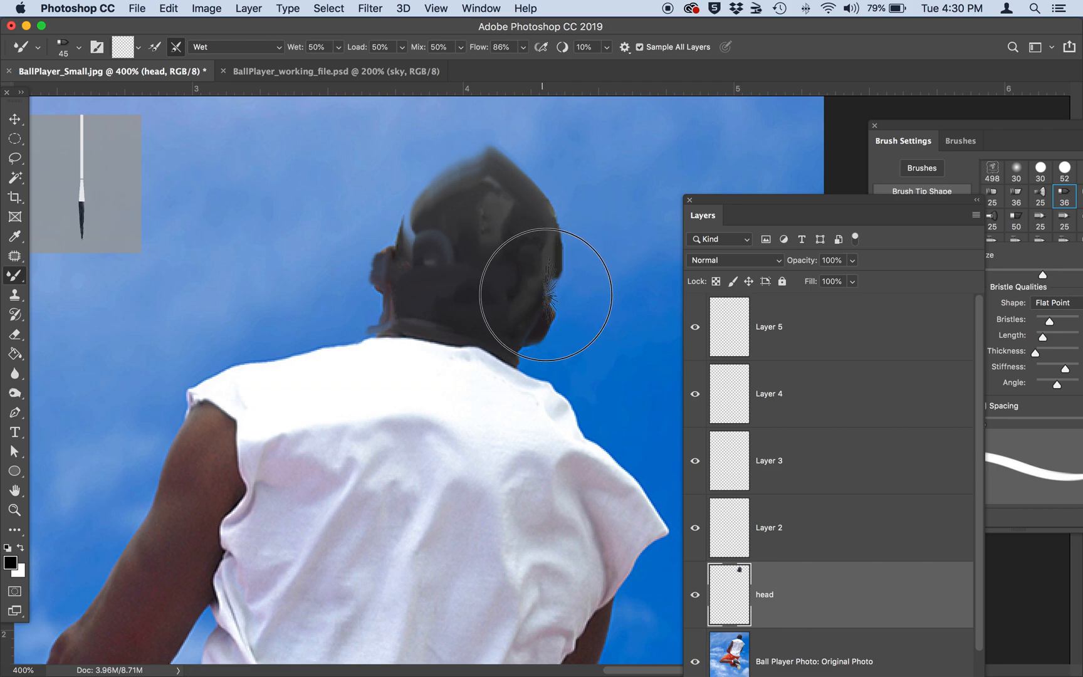
left_click_drag(555, 296, 550, 293)
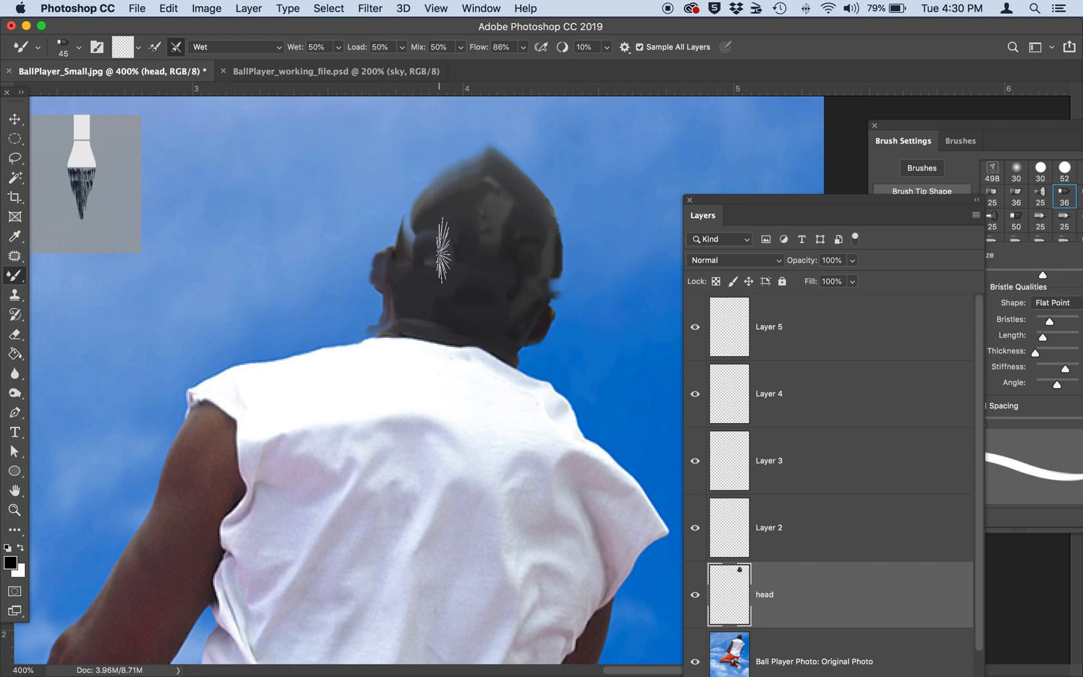
left_click(339, 47)
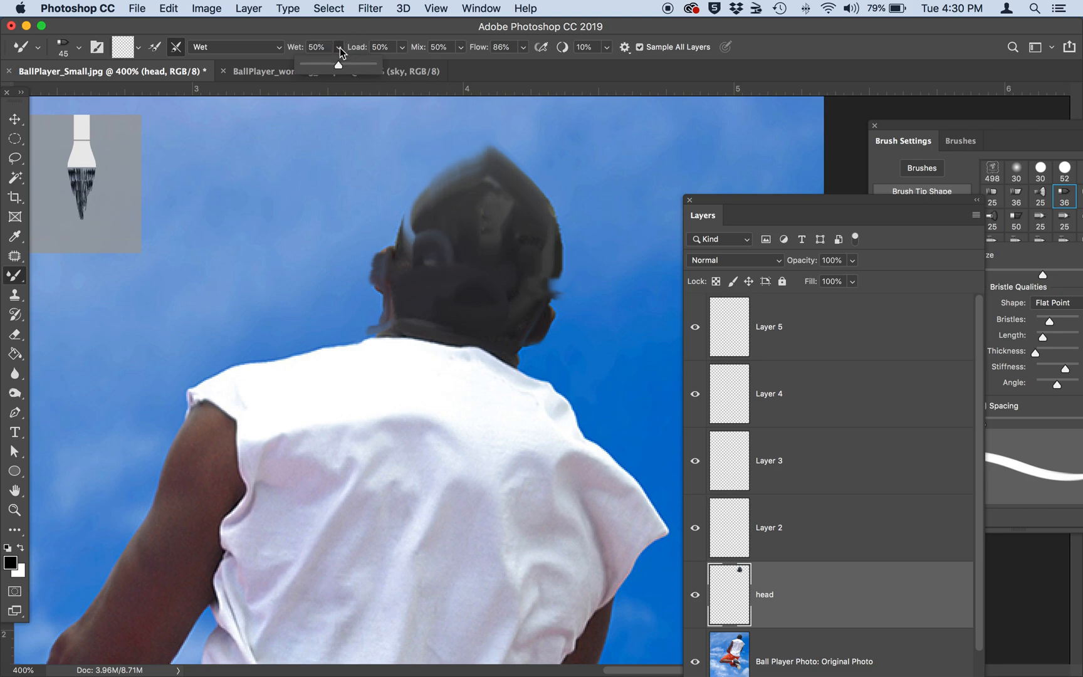
left_click_drag(318, 71, 316, 71)
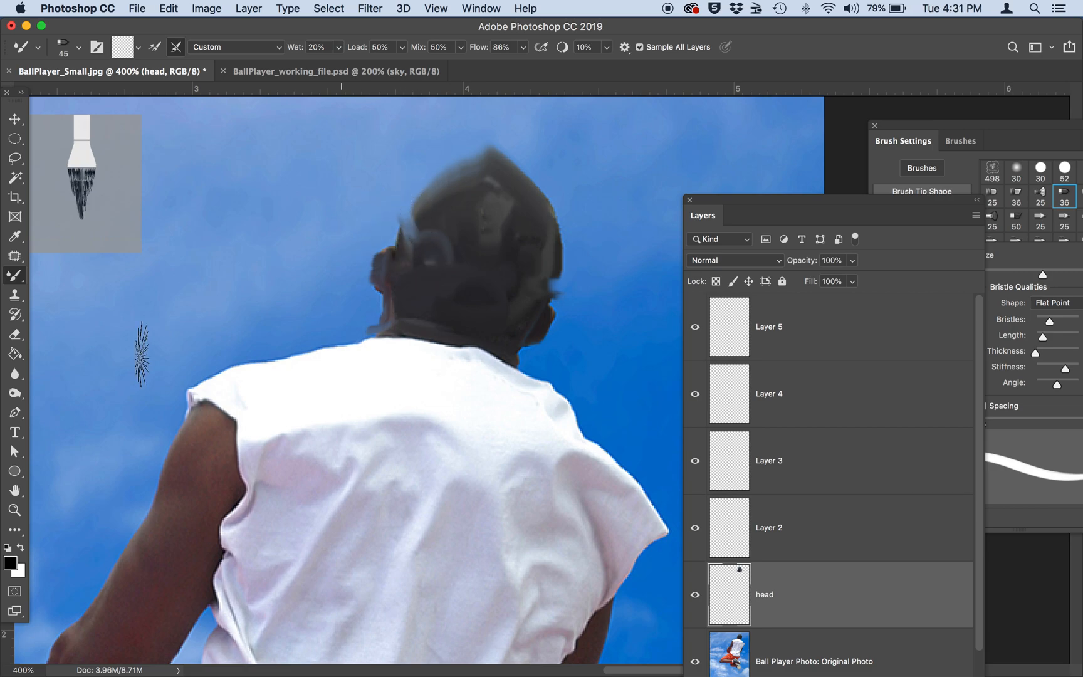
Erase the stray paint along the head's upper-left edge with the Eraser and return to the Mixer Brush.
left_click(15, 336)
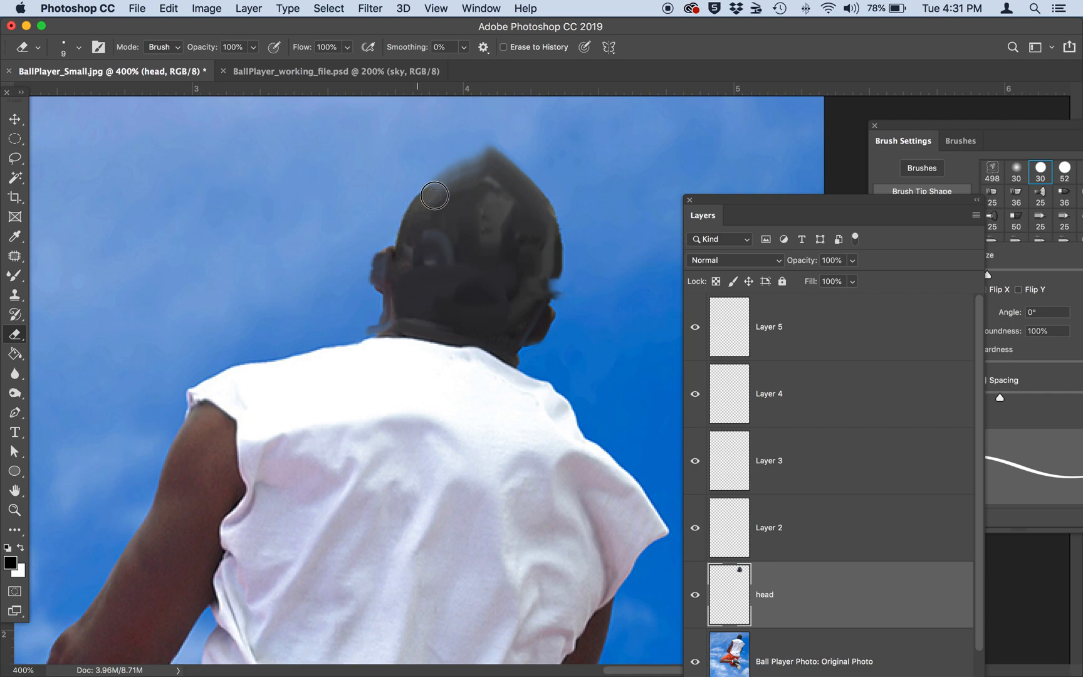
left_click(14, 278)
left_click(11, 279)
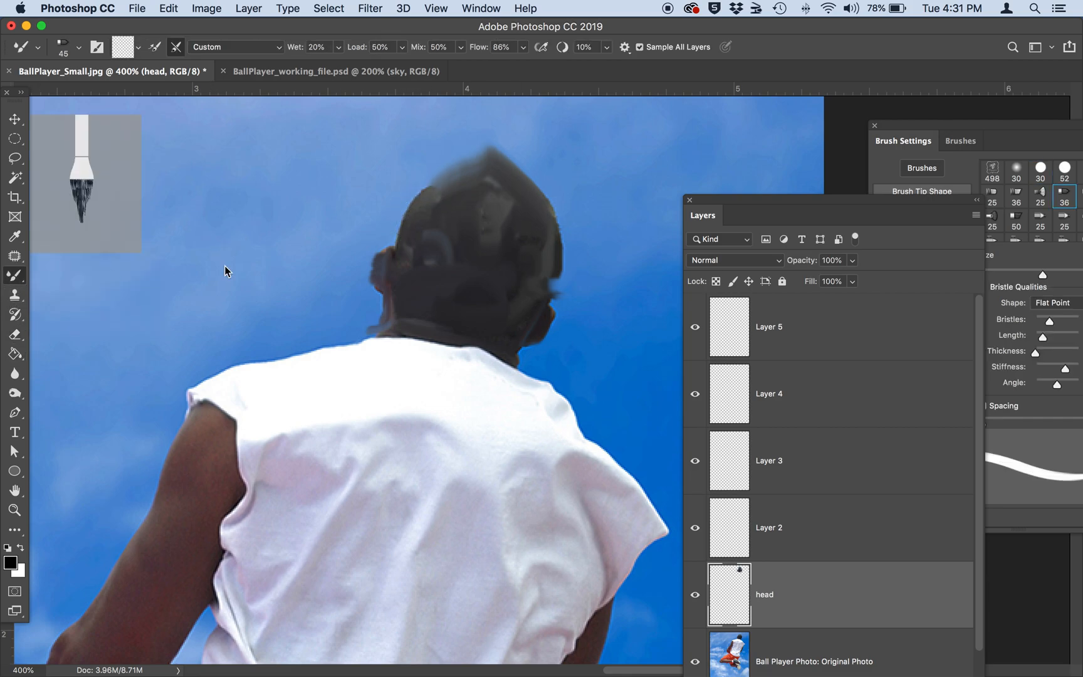
Reduce the Mixer Brush to size 25 and add short blending strokes to the upper part of the head.
key("bracketleft")
key("bracketleft")
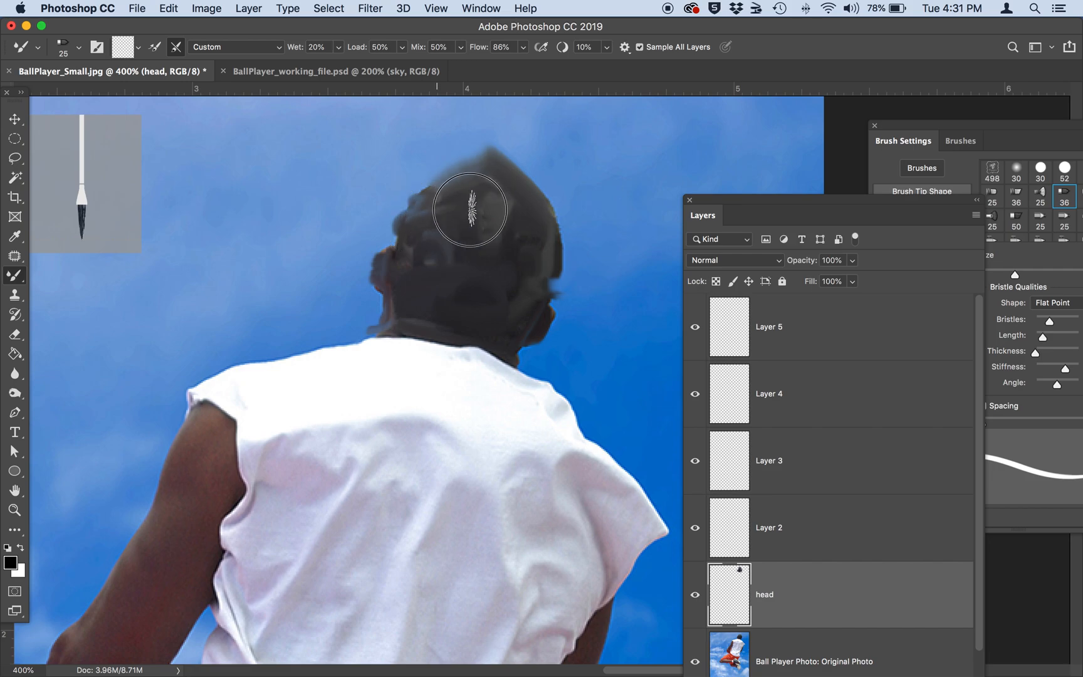
left_click_drag(459, 217, 470, 216)
key("super+minus")
key("super+minus")
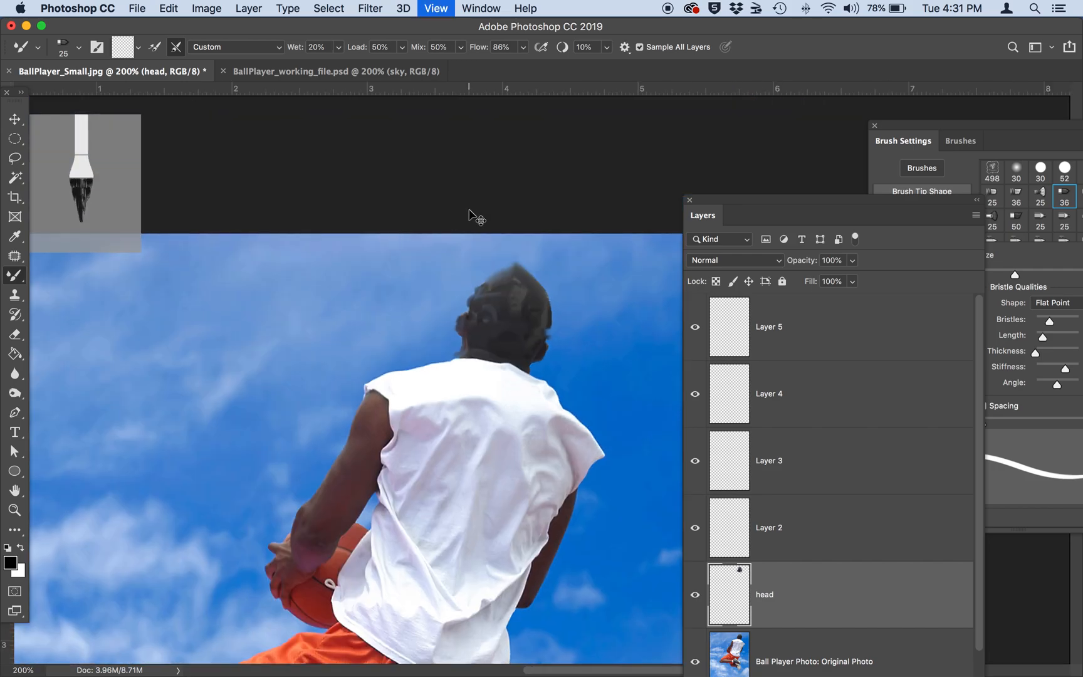
key("super+minus")
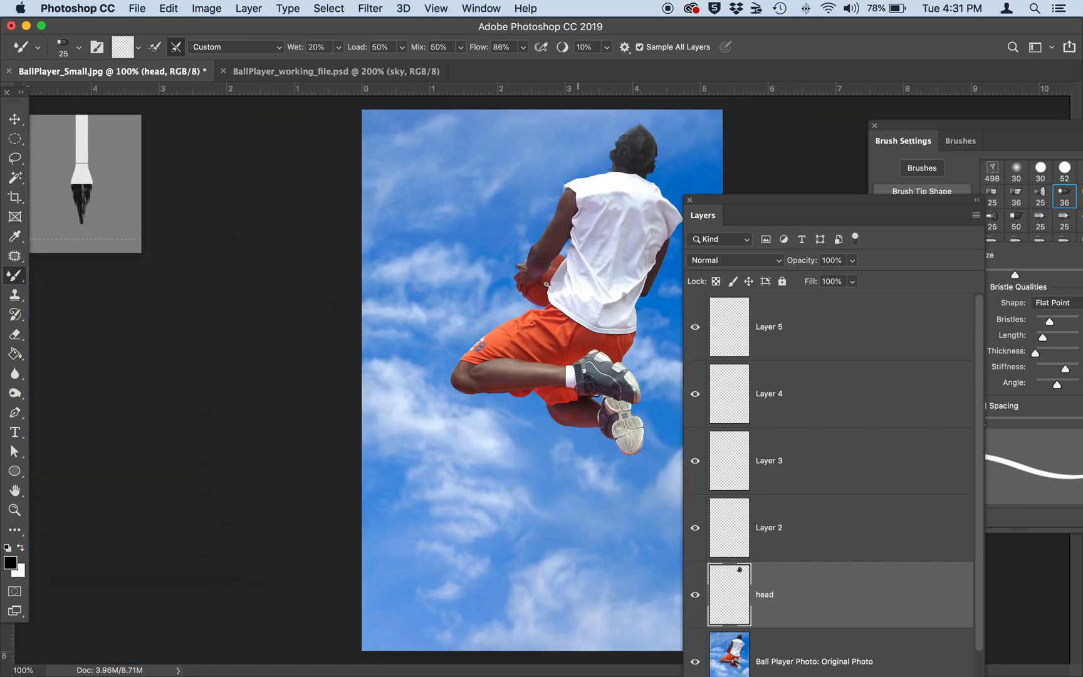
Rename Layer 2 as shirt and bring the player's shirt into close view.
double_click(764, 528)
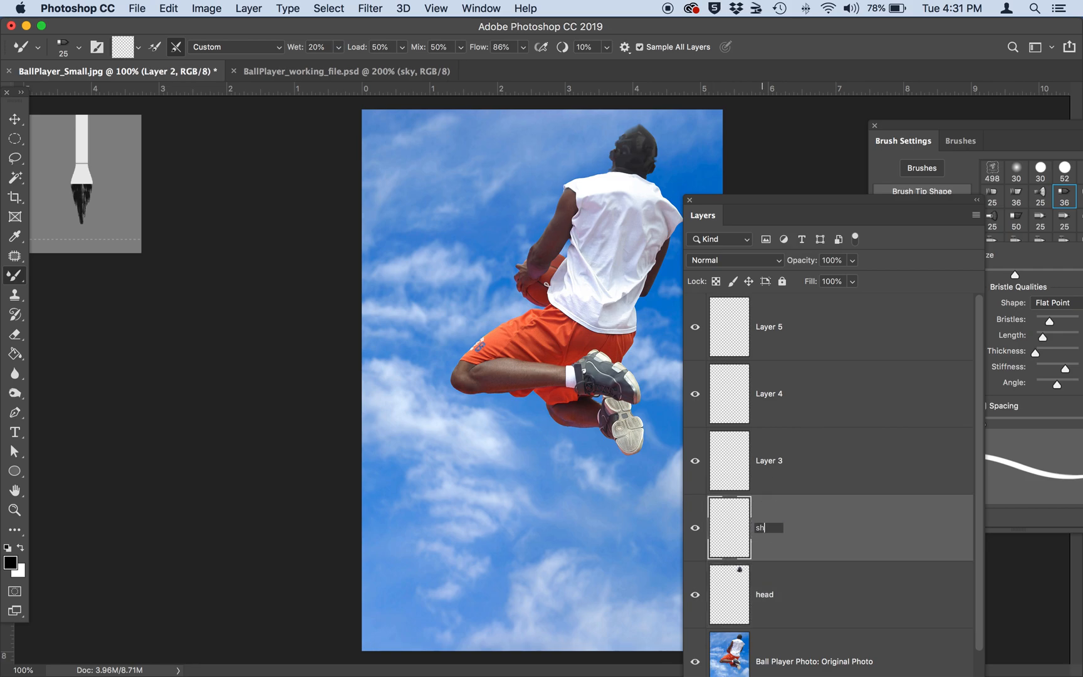
type("shirt")
key("super+plus")
key("super+plus")
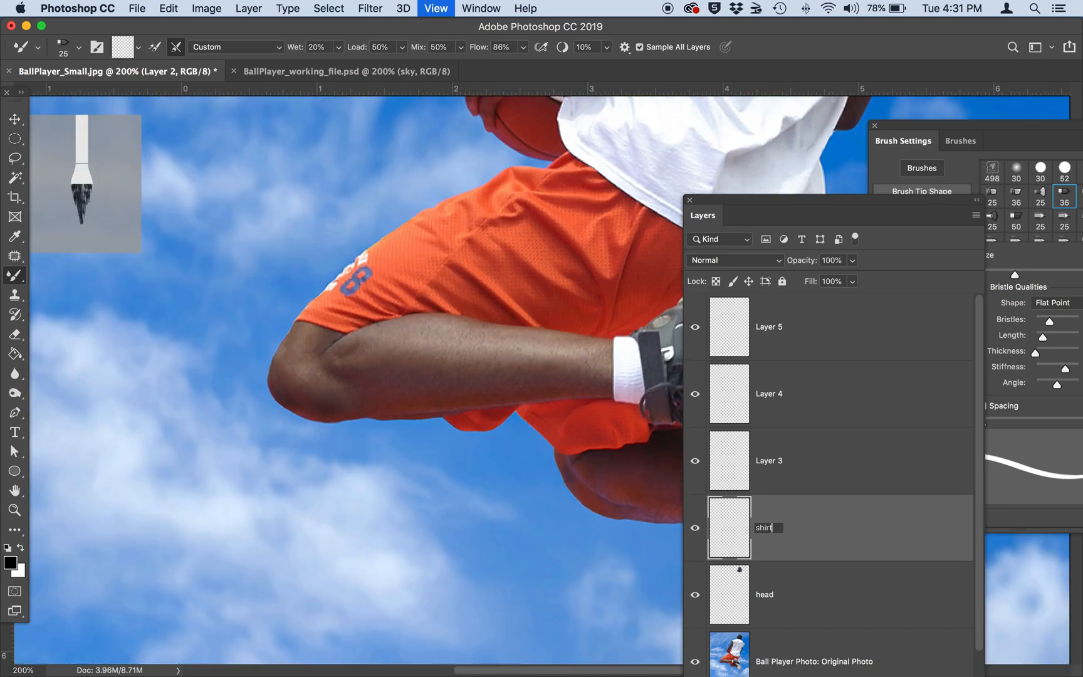
scroll(605, 451, "up", 10)
scroll(605, 452, "right", 8)
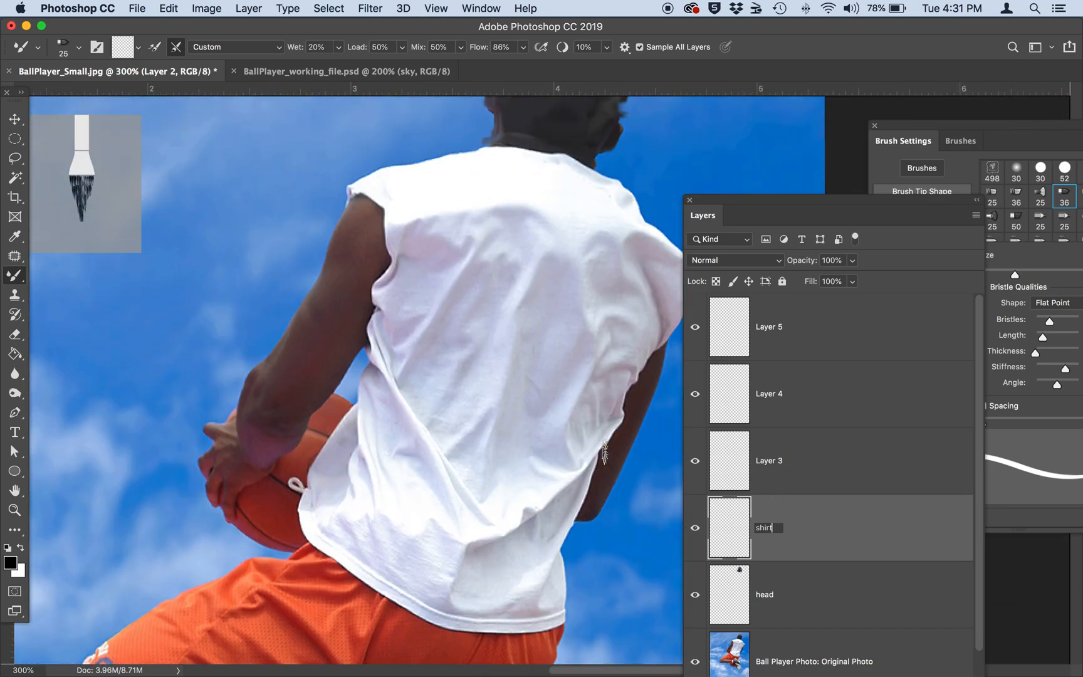
left_click(247, 48)
left_click(248, 48)
left_click(247, 49)
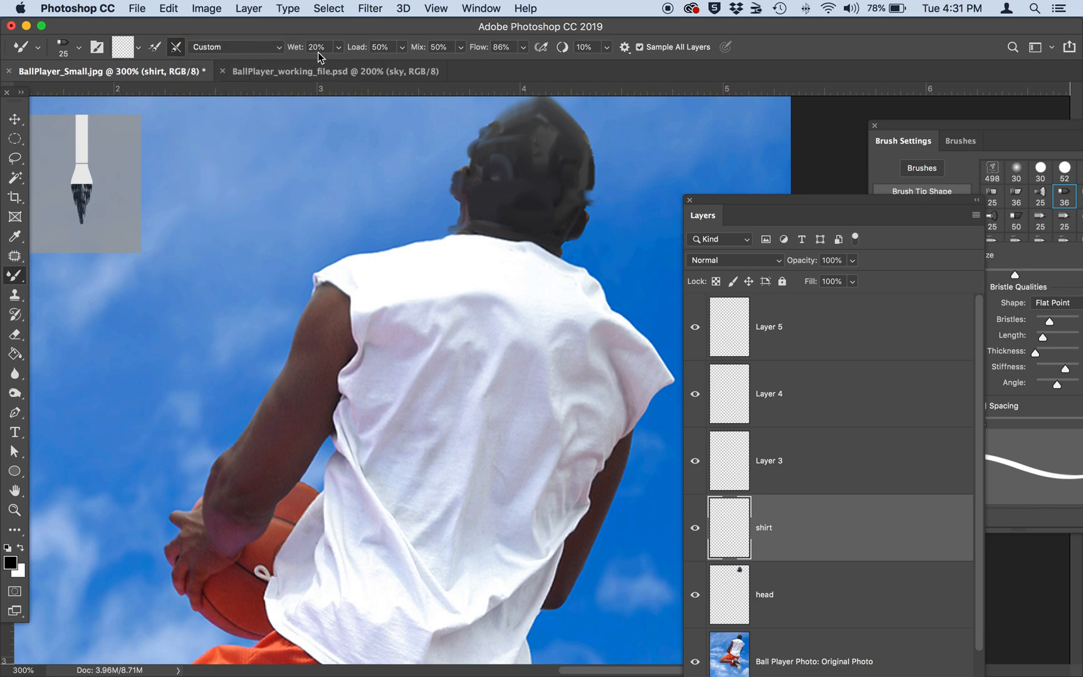
Set the Mixer Brush's wetness to 62% and enlarge the brush to size 60.
left_click(338, 48)
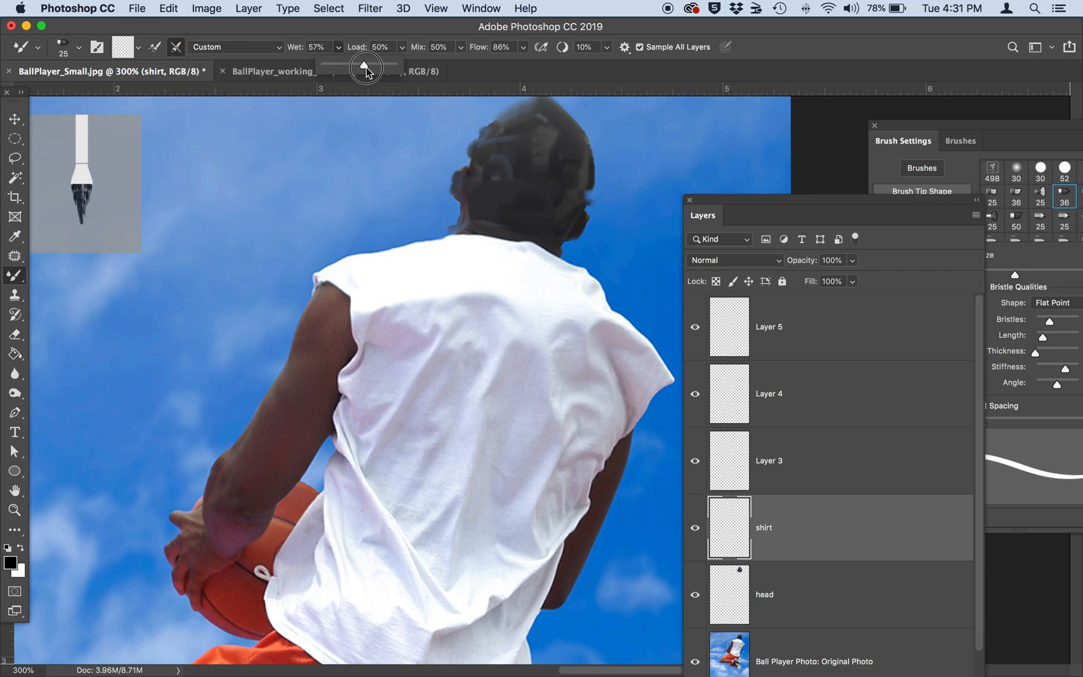
key("bracketright")
key("bracketright")
key("bracketright")
key("bracketright")
key("bracketright")
key("bracketright")
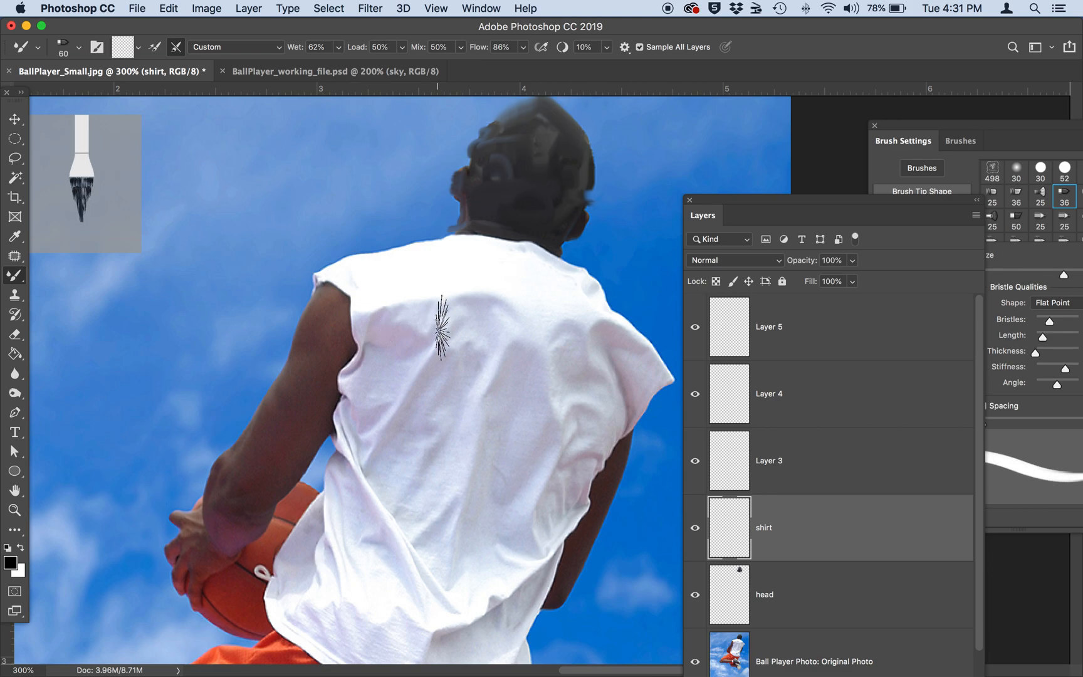
Blend the upper back and right sleeve of the player's shirt with long Mixer Brush strokes that follow the folds.
scroll(442, 327, "down", 2)
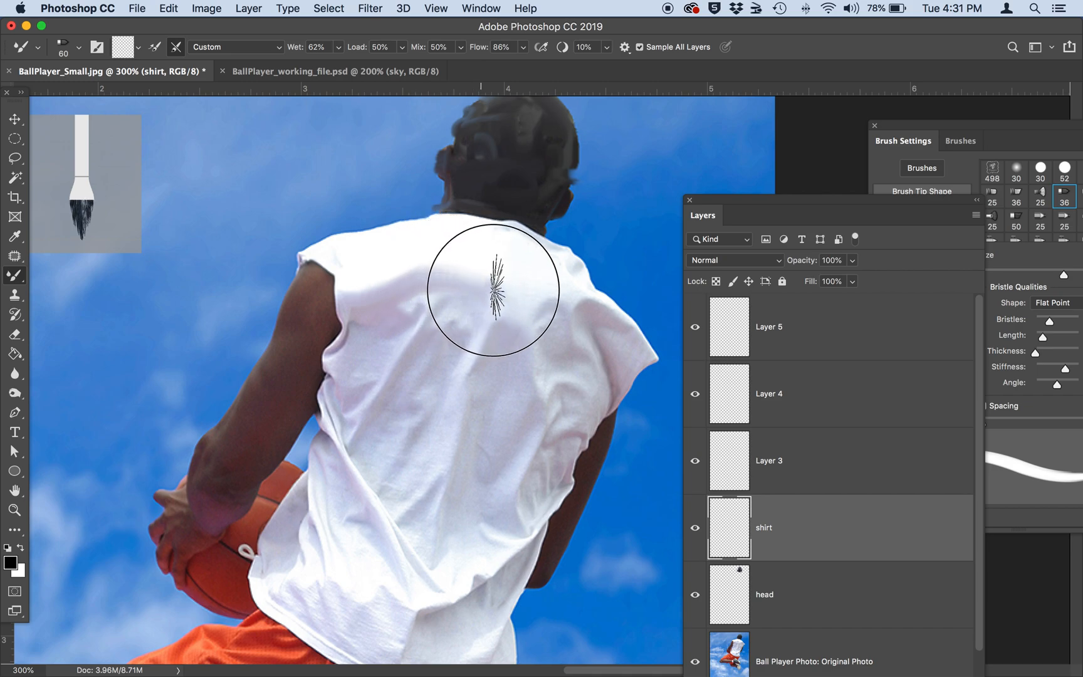
mouse_move(353, 433)
left_mouse_down()
mouse_move(416, 326)
mouse_move(399, 317)
left_mouse_up()
left_click_drag(496, 305, 495, 310)
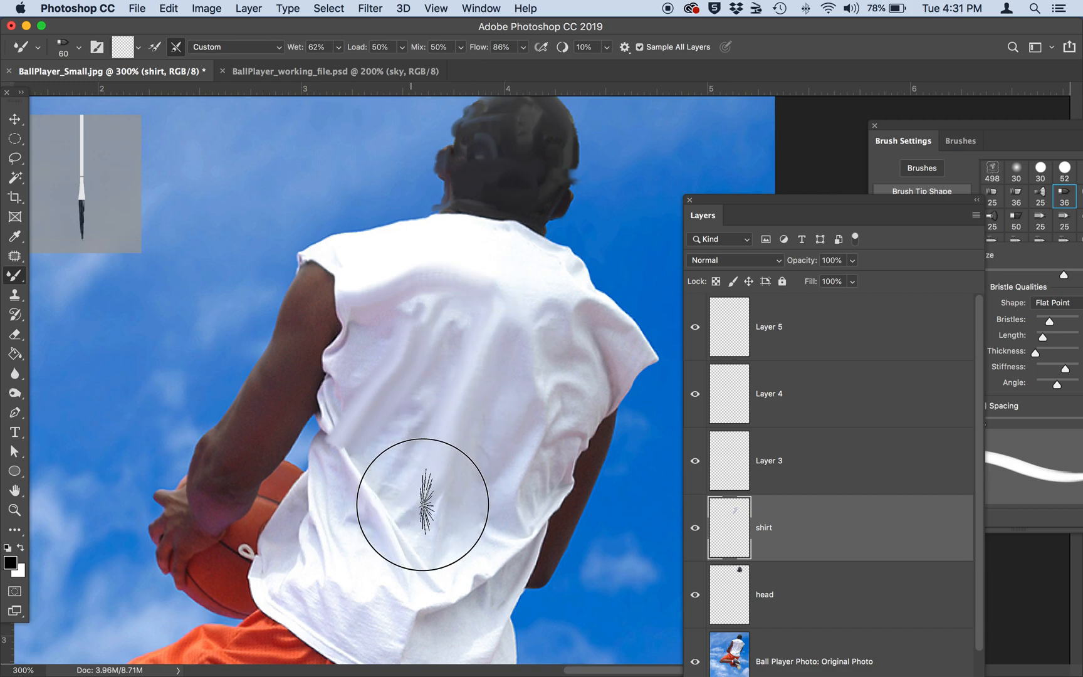
mouse_move(432, 526)
left_mouse_down()
mouse_move(555, 354)
mouse_move(494, 338)
left_mouse_up()
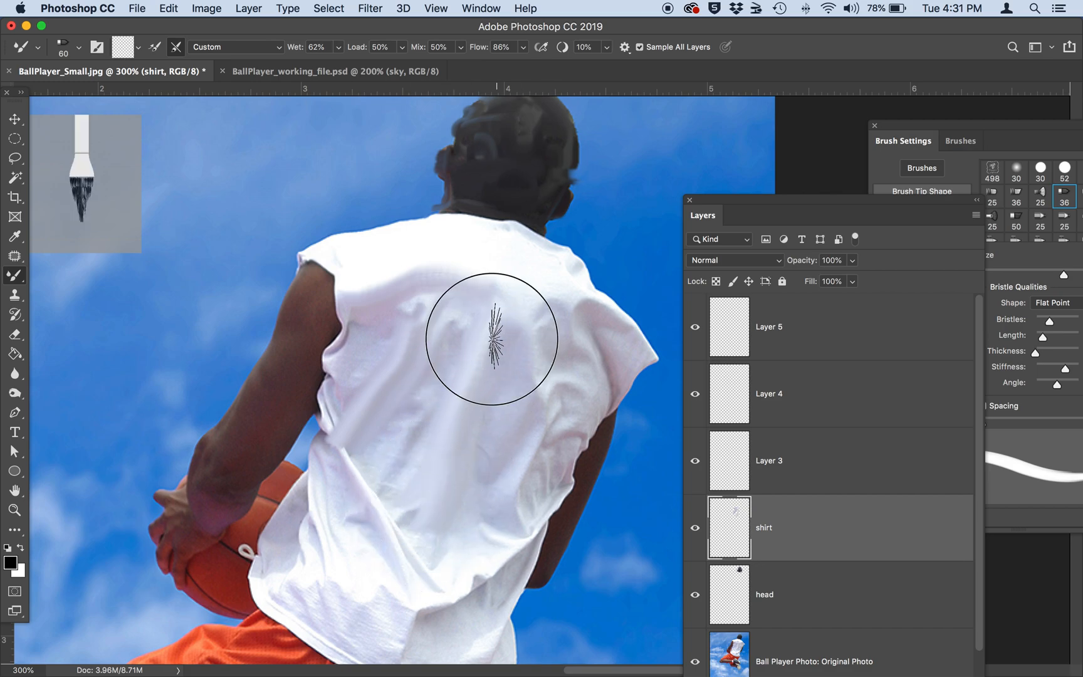
mouse_move(500, 491)
left_mouse_down()
mouse_move(538, 398)
mouse_move(578, 370)
mouse_move(591, 376)
mouse_move(553, 374)
mouse_move(538, 397)
mouse_move(596, 368)
mouse_move(583, 325)
mouse_move(623, 353)
mouse_move(615, 382)
mouse_move(578, 311)
mouse_move(635, 359)
left_mouse_up()
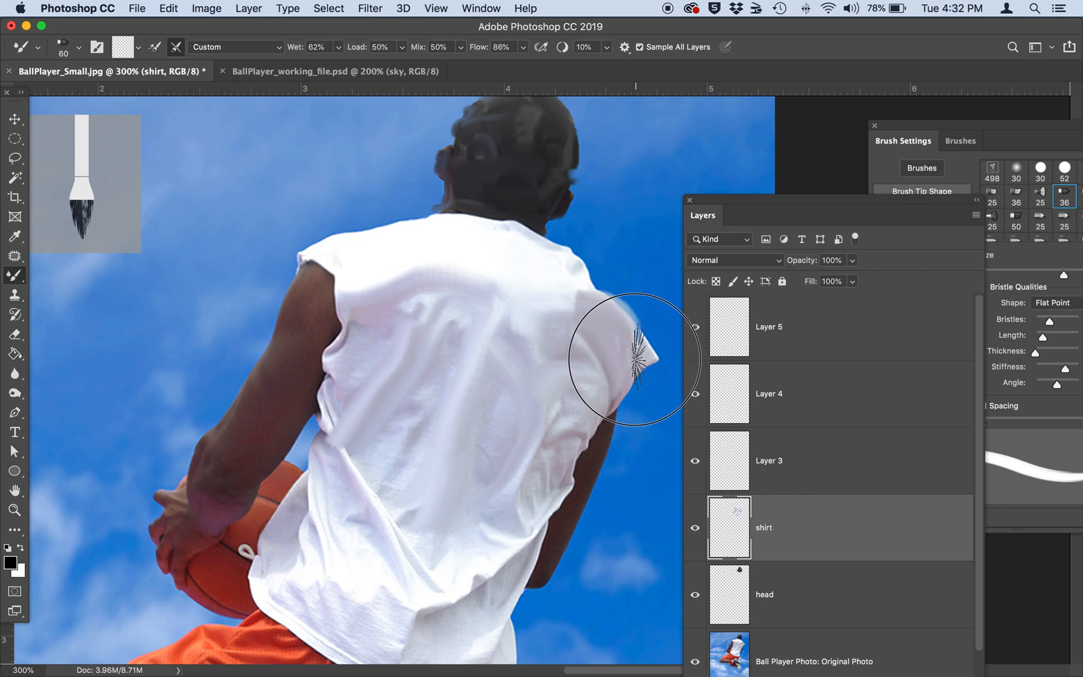
mouse_move(601, 416)
left_mouse_down()
mouse_move(588, 408)
mouse_move(573, 418)
mouse_move(583, 433)
left_mouse_up()
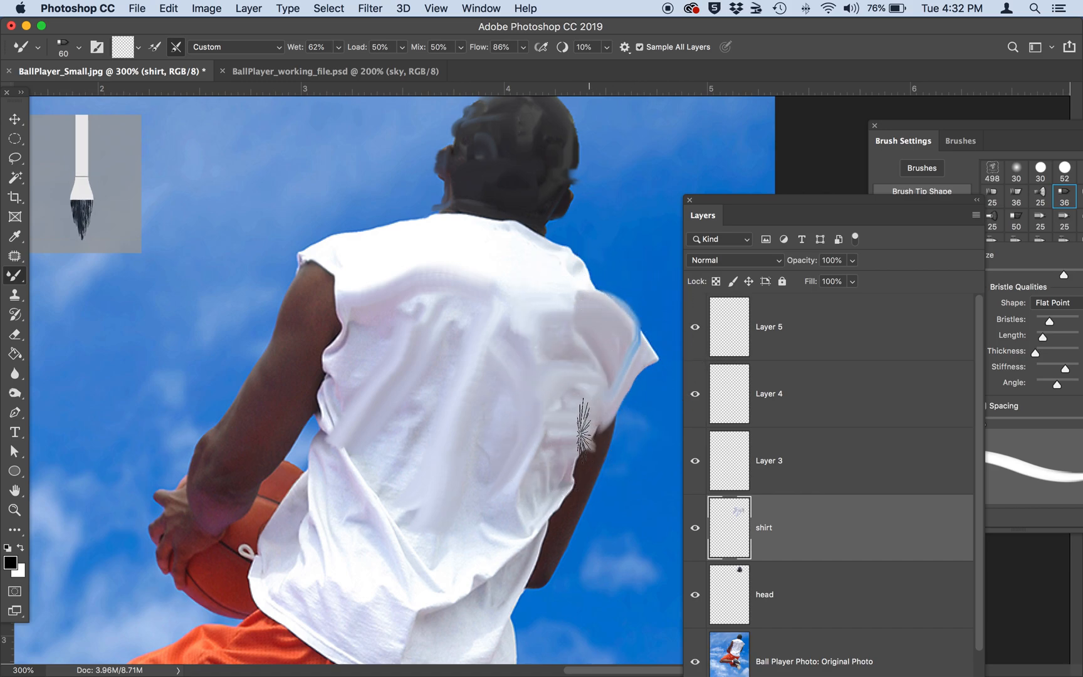
Blend the lower back and left side of the shirt along its creases with the Mixer Brush.
mouse_move(459, 603)
left_mouse_down()
mouse_move(454, 511)
mouse_move(543, 421)
left_mouse_up()
mouse_move(525, 499)
left_mouse_down()
mouse_move(518, 510)
mouse_move(378, 360)
mouse_move(367, 381)
left_mouse_up()
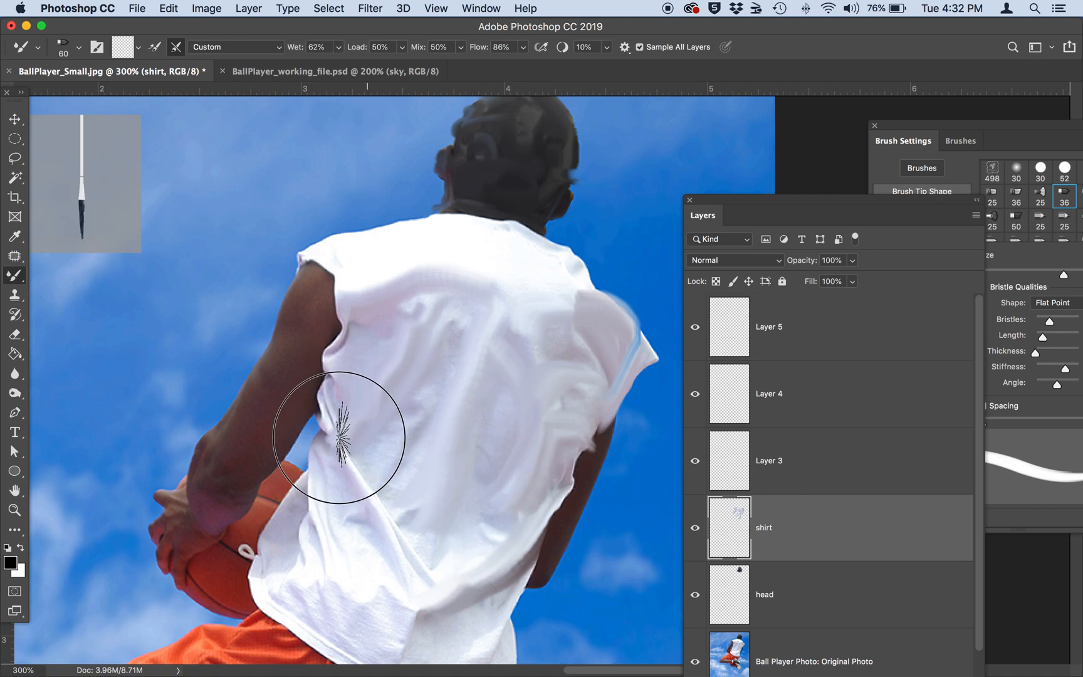
mouse_move(414, 291)
left_mouse_down()
mouse_move(406, 416)
mouse_move(338, 460)
left_mouse_up()
mouse_move(395, 524)
left_mouse_down()
mouse_move(440, 590)
mouse_move(425, 590)
mouse_move(392, 617)
mouse_move(317, 616)
mouse_move(307, 541)
mouse_move(315, 511)
left_mouse_up()
left_click_drag(333, 600, 323, 509)
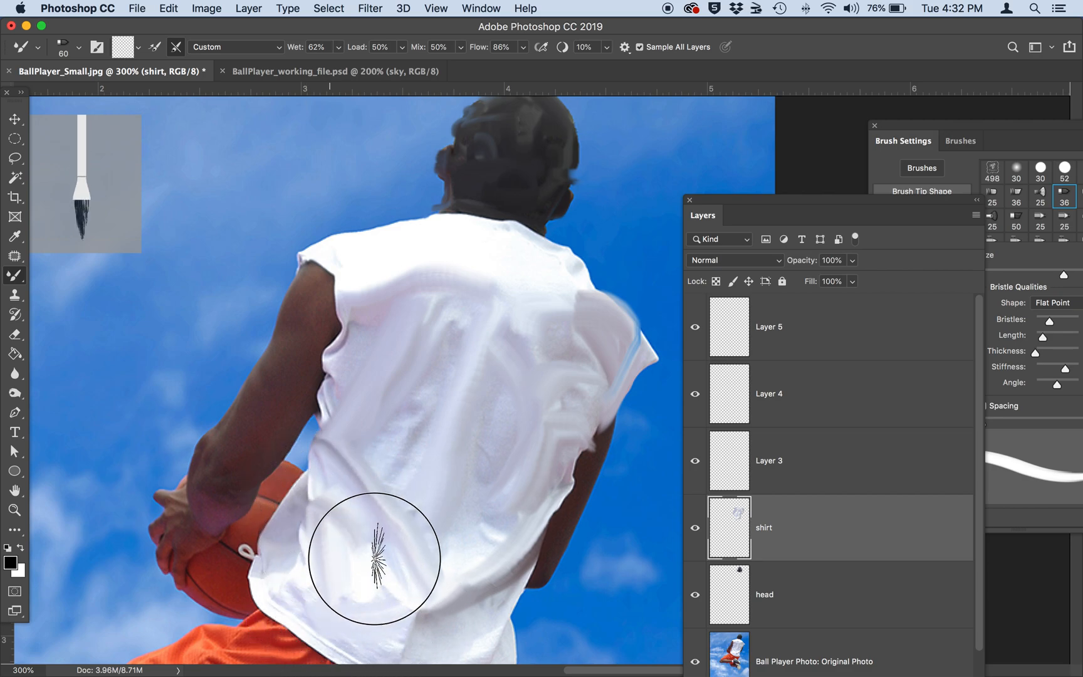
mouse_move(375, 580)
left_mouse_down()
mouse_move(367, 448)
mouse_move(375, 464)
left_mouse_up()
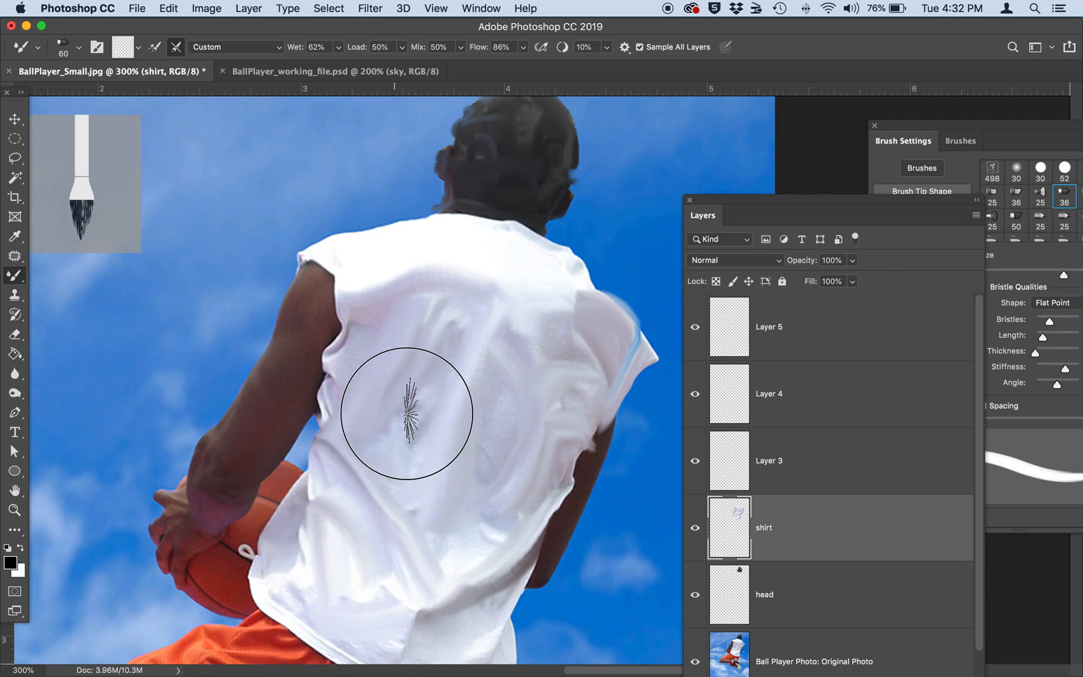
Smooth the right shoulder, then reduce the Mixer Brush to size 40 while working along the shirt's sleeve edges and left shoulder.
mouse_move(561, 285)
left_mouse_down()
mouse_move(595, 296)
mouse_move(640, 342)
left_mouse_up()
key("bracketleft")
key("bracketleft")
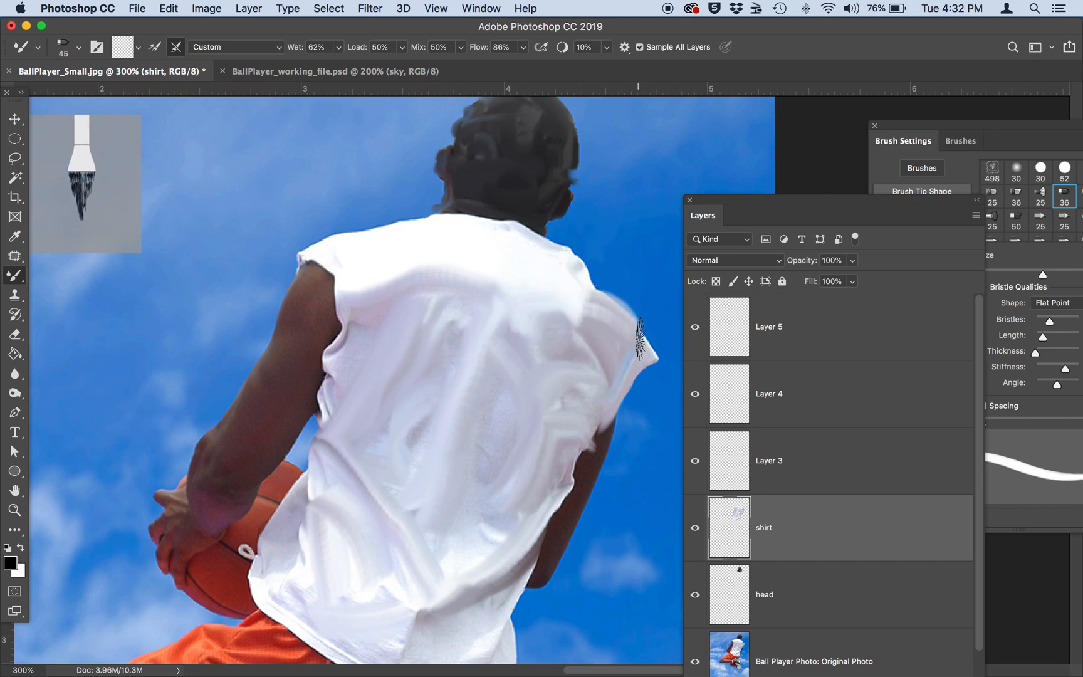
left_click_drag(622, 405, 598, 434)
mouse_move(332, 383)
left_mouse_down()
mouse_move(325, 409)
mouse_move(321, 355)
mouse_move(340, 334)
mouse_move(346, 273)
mouse_move(317, 249)
mouse_move(364, 228)
mouse_move(411, 234)
mouse_move(455, 219)
left_mouse_up()
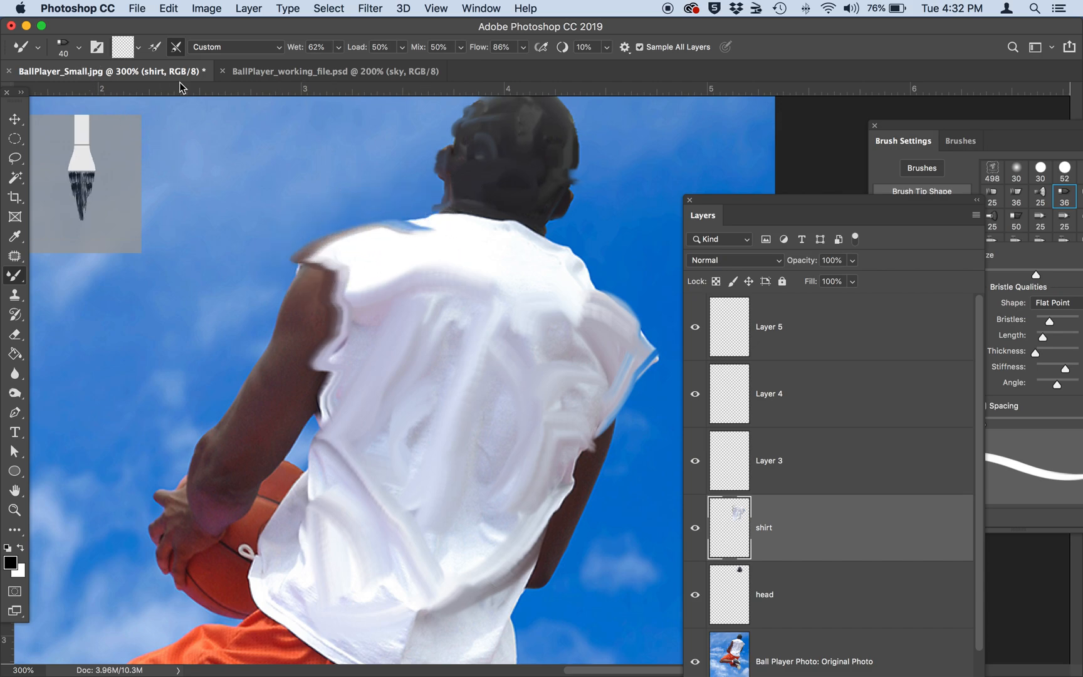
Switch the Mixer Brush to the size 25 Round Fan bristle tip and rename Layer 3 as arms.
left_click(1023, 125)
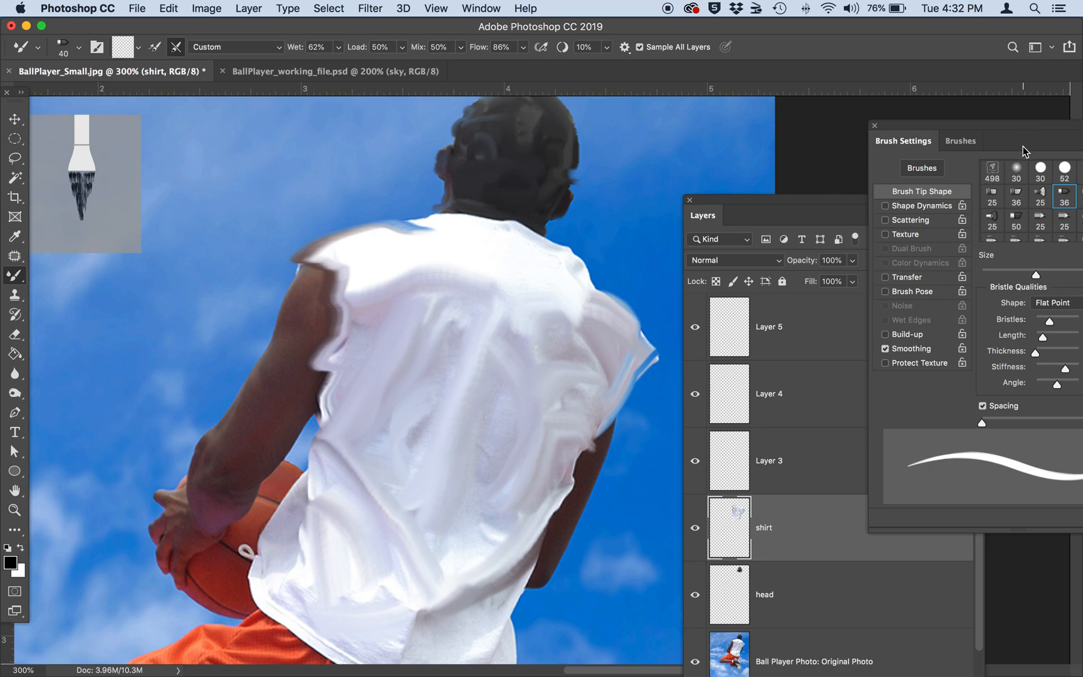
left_click(1041, 201)
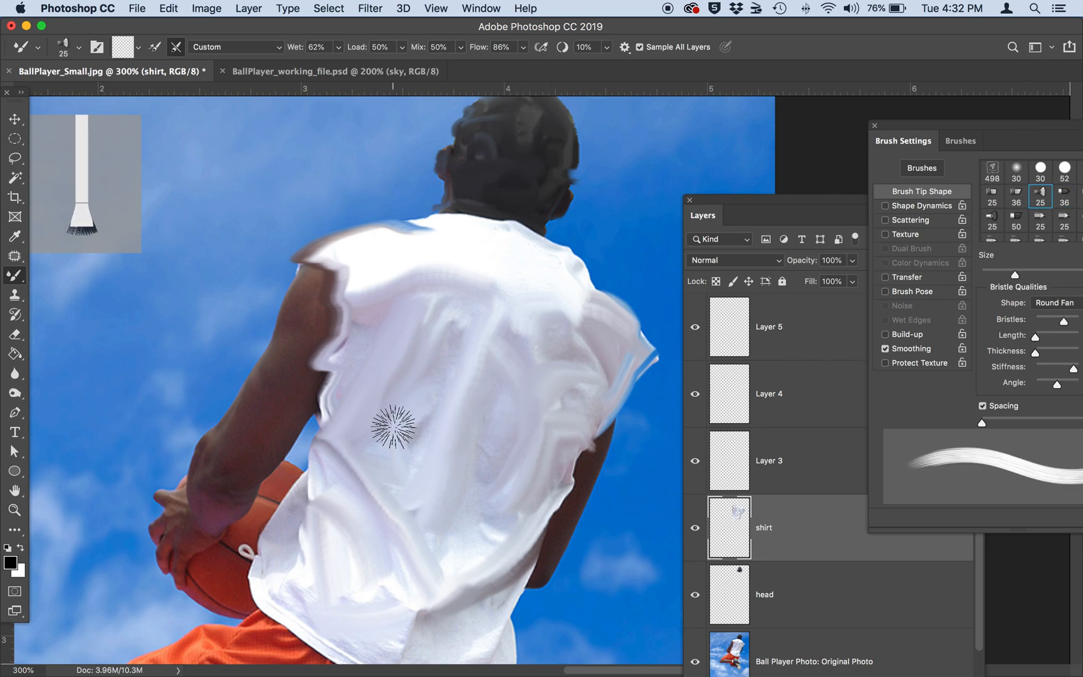
double_click(772, 461)
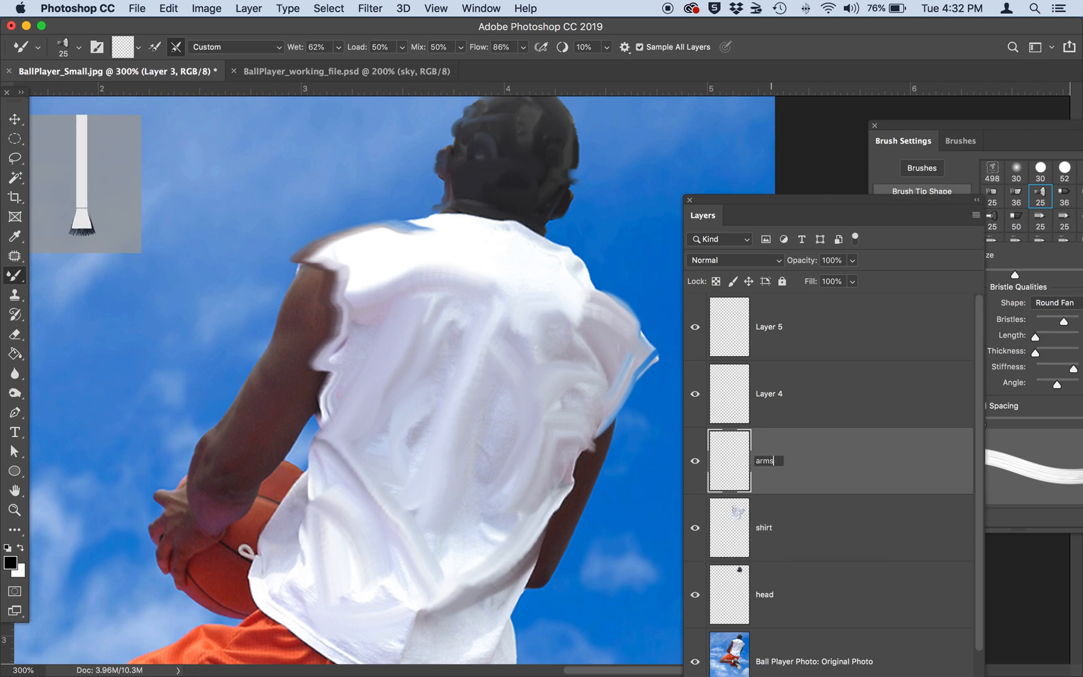
key("Return")
Paint blending strokes down the length of both of the player's arms on the arms layer.
mouse_move(302, 307)
left_mouse_down()
mouse_move(212, 503)
mouse_move(238, 420)
mouse_move(271, 380)
mouse_move(242, 491)
mouse_move(242, 418)
left_mouse_up()
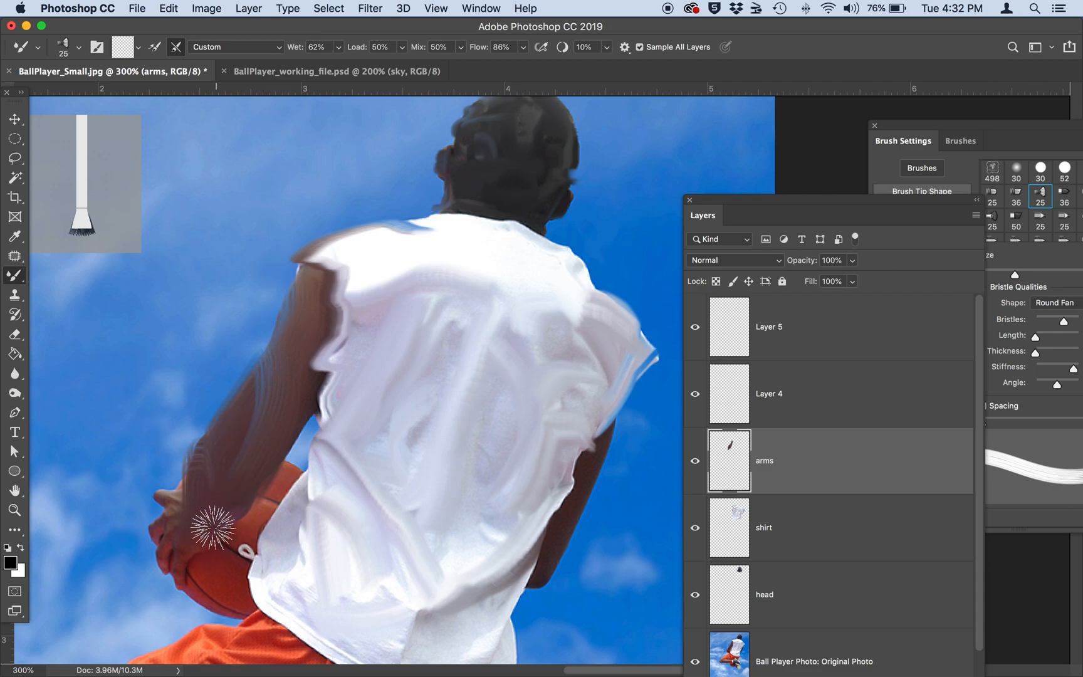
scroll(508, 482, "right", 3)
mouse_move(554, 467)
left_mouse_down()
mouse_move(508, 576)
mouse_move(556, 448)
mouse_move(540, 464)
left_mouse_up()
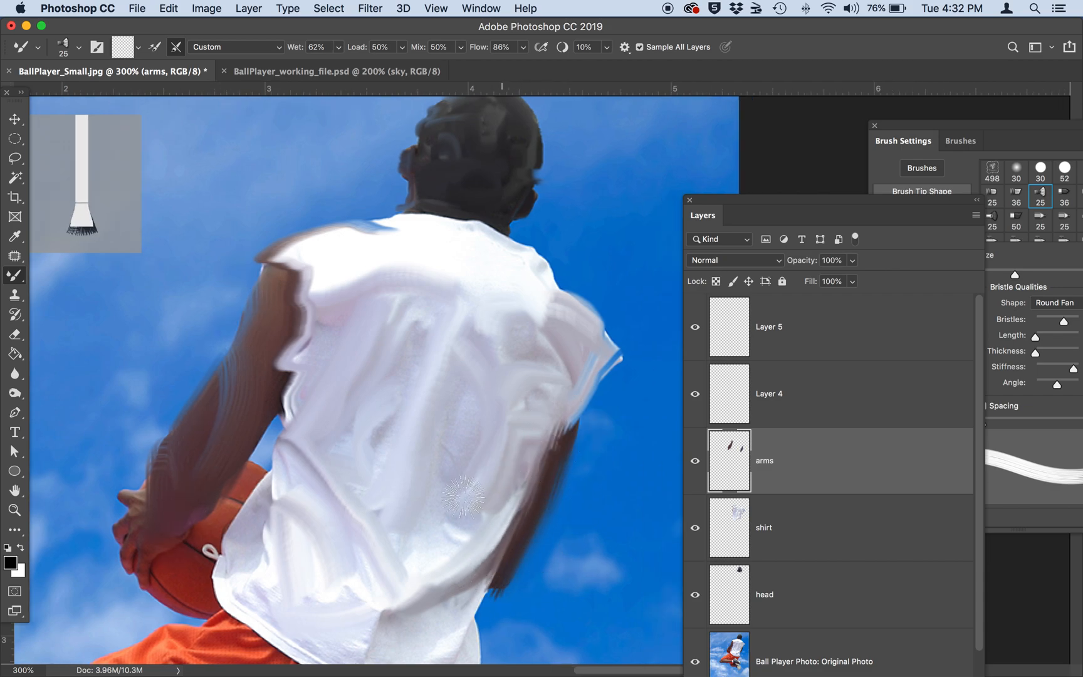
Blend the player's hand and fingers on the basketball, reducing the Mixer Brush to size 5 for the small details.
mouse_move(133, 496)
left_mouse_down()
mouse_move(138, 528)
mouse_move(126, 527)
mouse_move(174, 537)
left_mouse_up()
key("bracketleft")
key("bracketleft")
key("bracketleft")
key("bracketleft")
key("bracketleft")
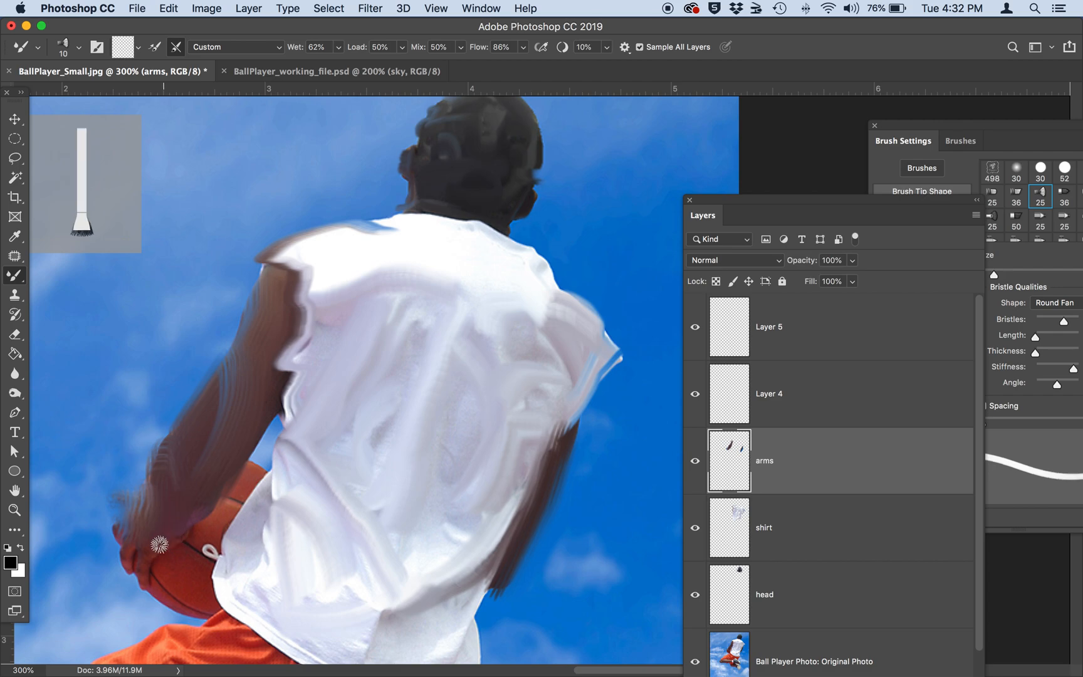
key("bracketleft")
key("bracketleft")
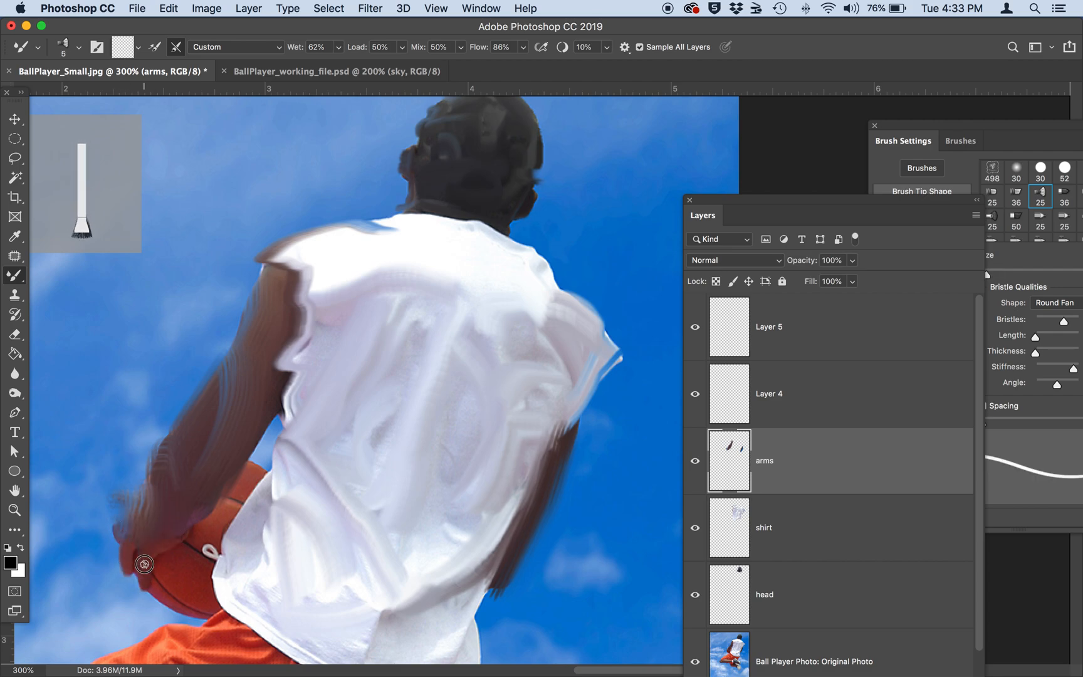
Set the opacity of the Ball Player Photo: Original Photo layer to 90%.
key("super+minus")
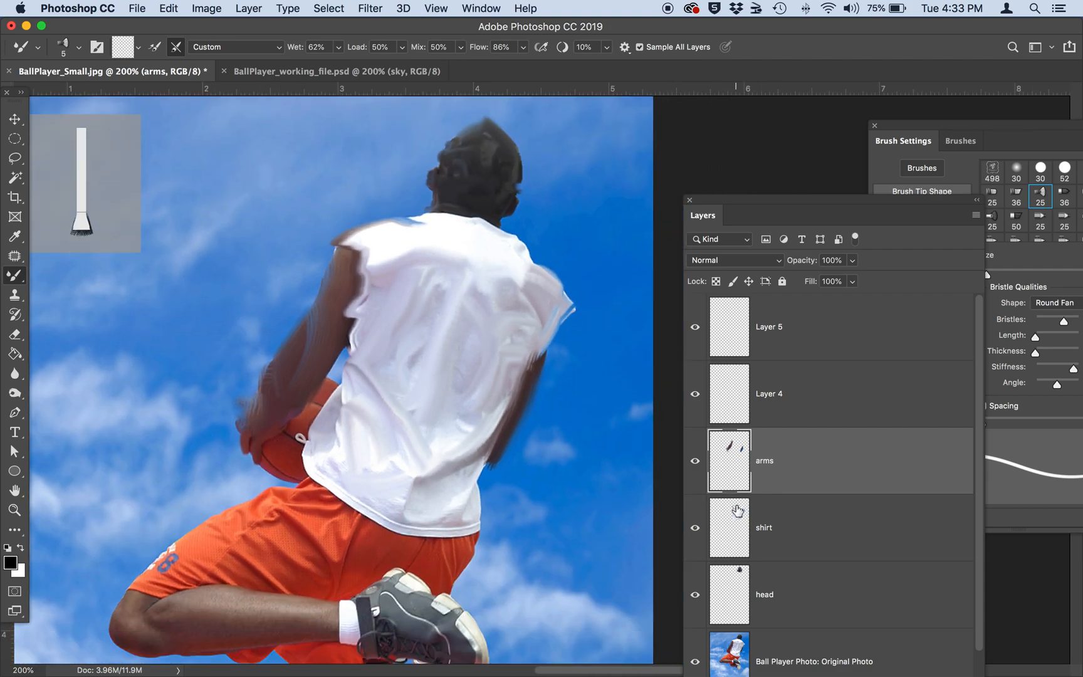
left_click(794, 602)
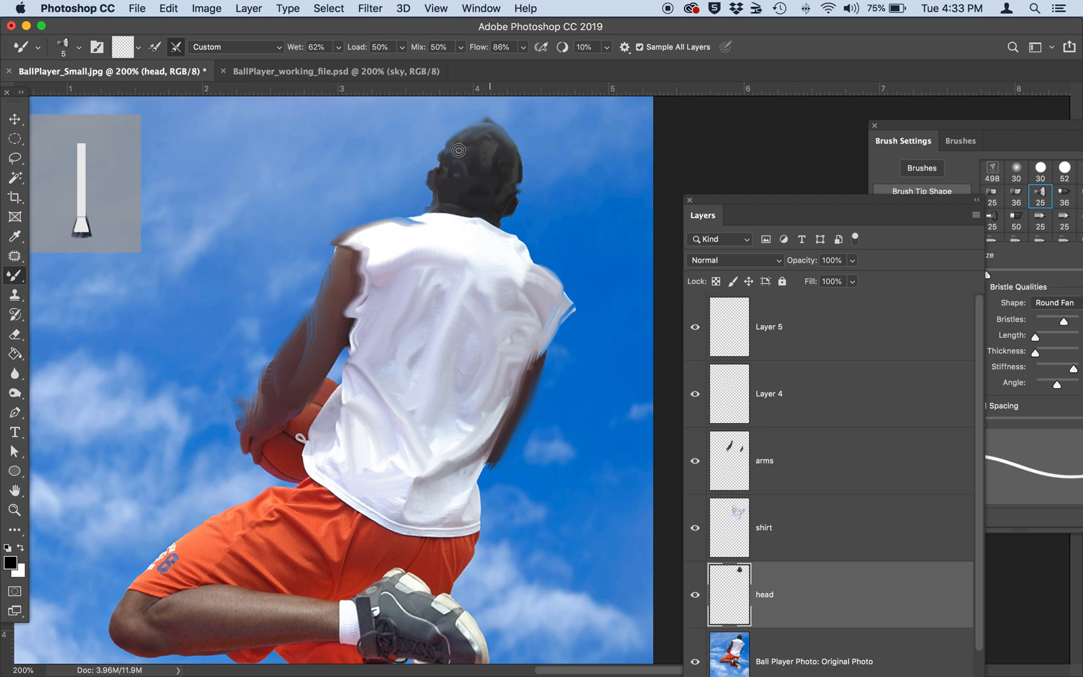
scroll(482, 279, "down", 2)
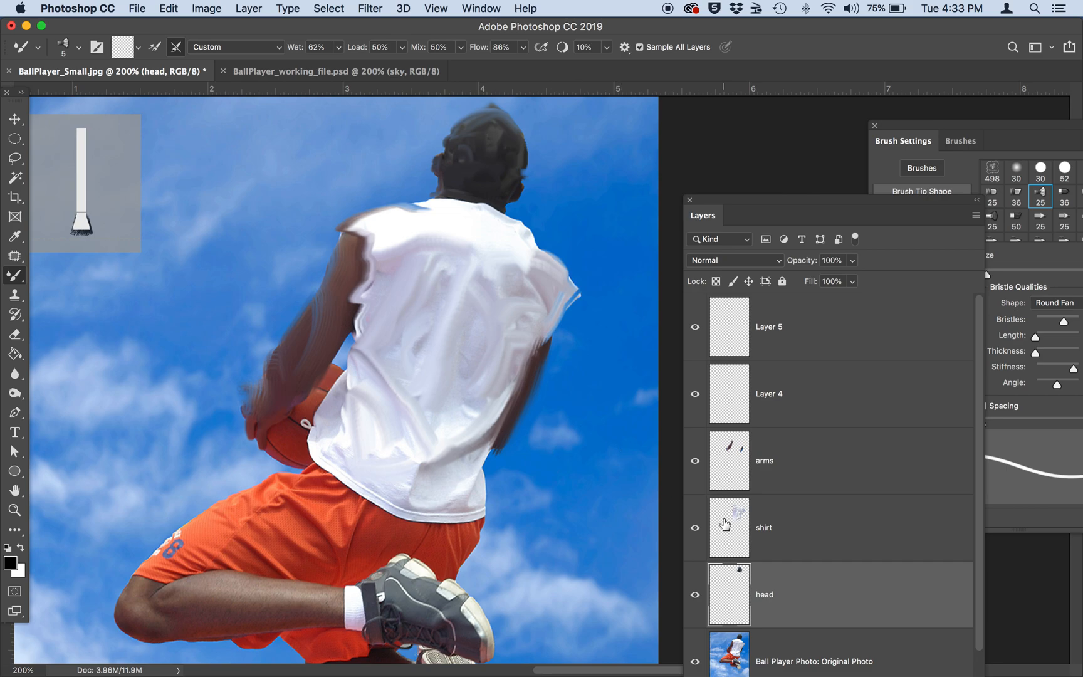
left_click(824, 652)
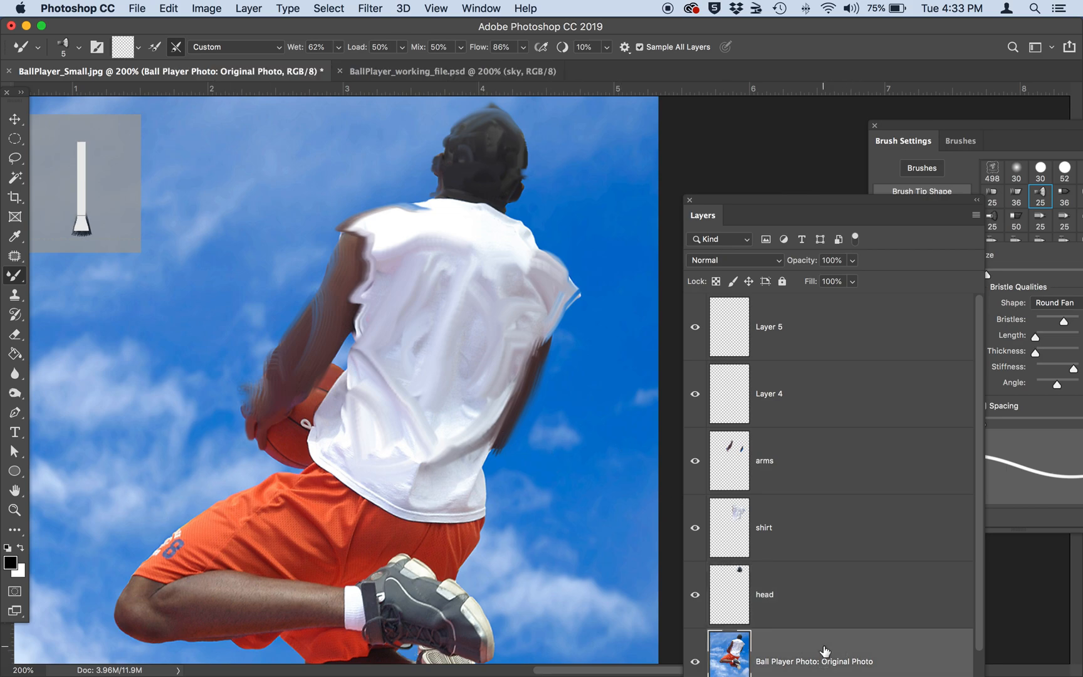
left_click(843, 259)
type("90")
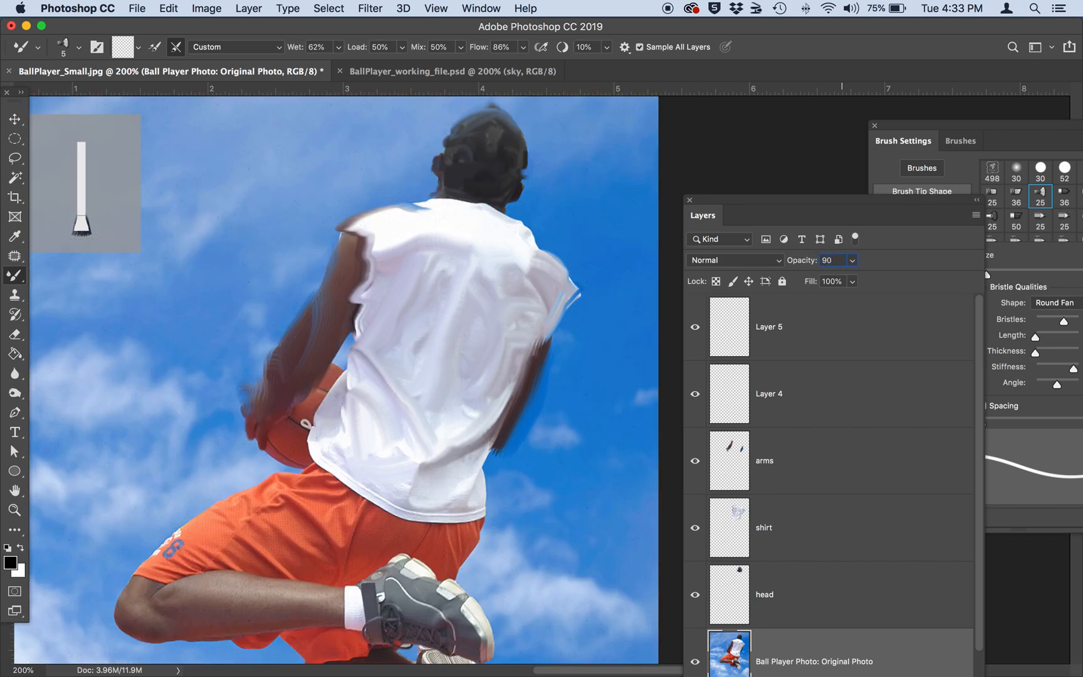
Examine the painted shirt, arms and head up close against the faded photo.
key("super+equal")
key("super+equal")
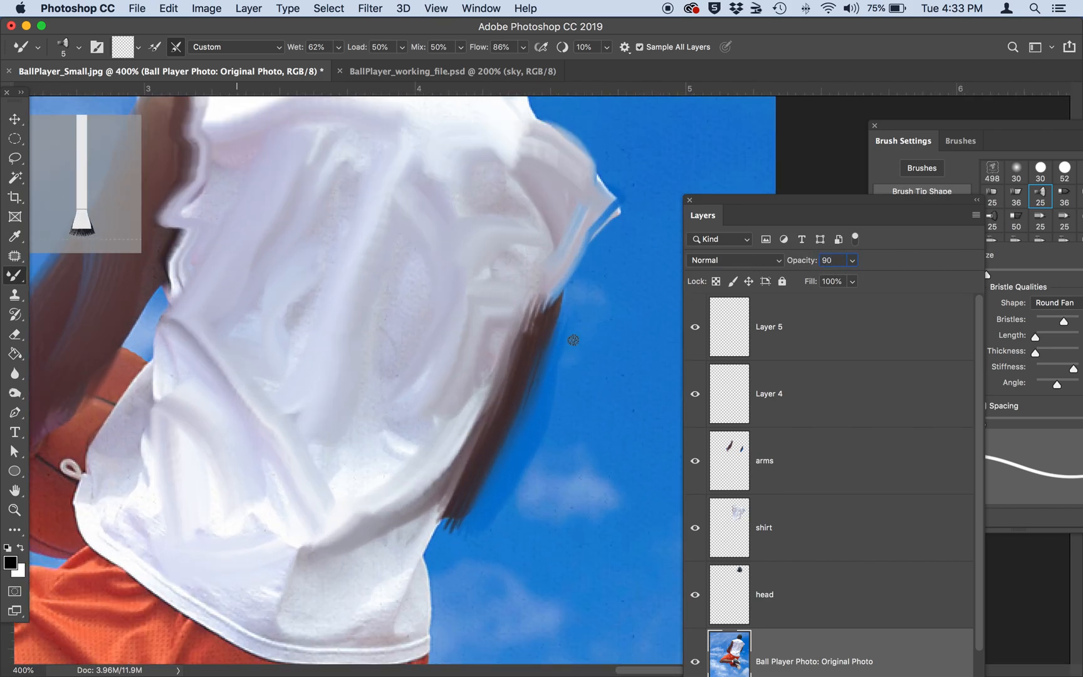
scroll(411, 311, "up", 10)
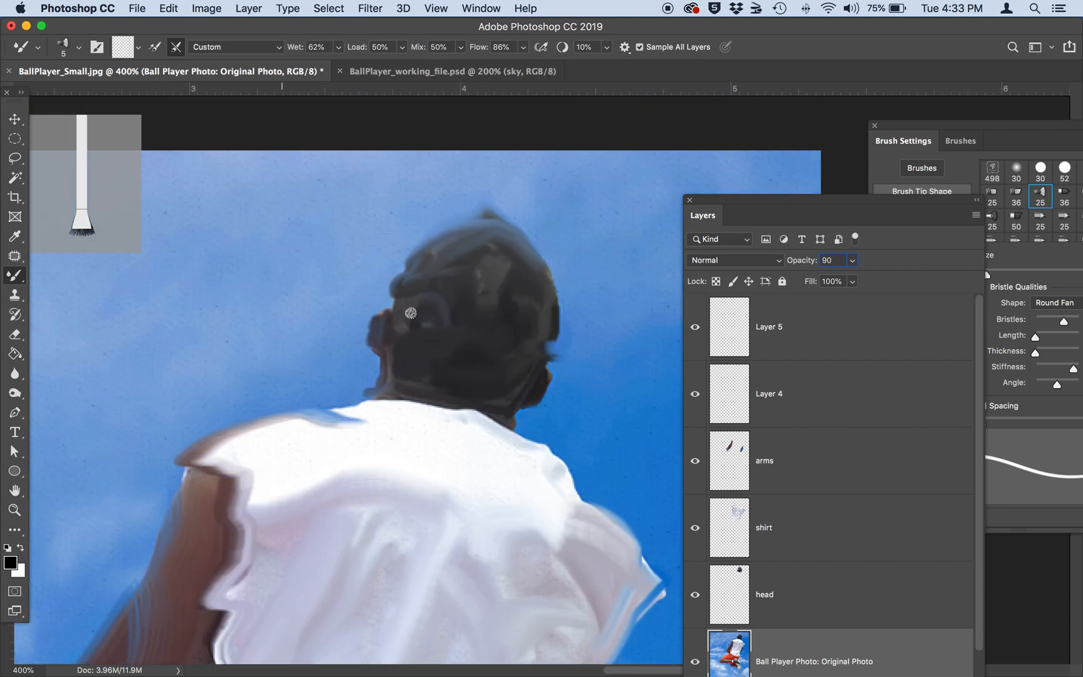
scroll(411, 312, "down", 2)
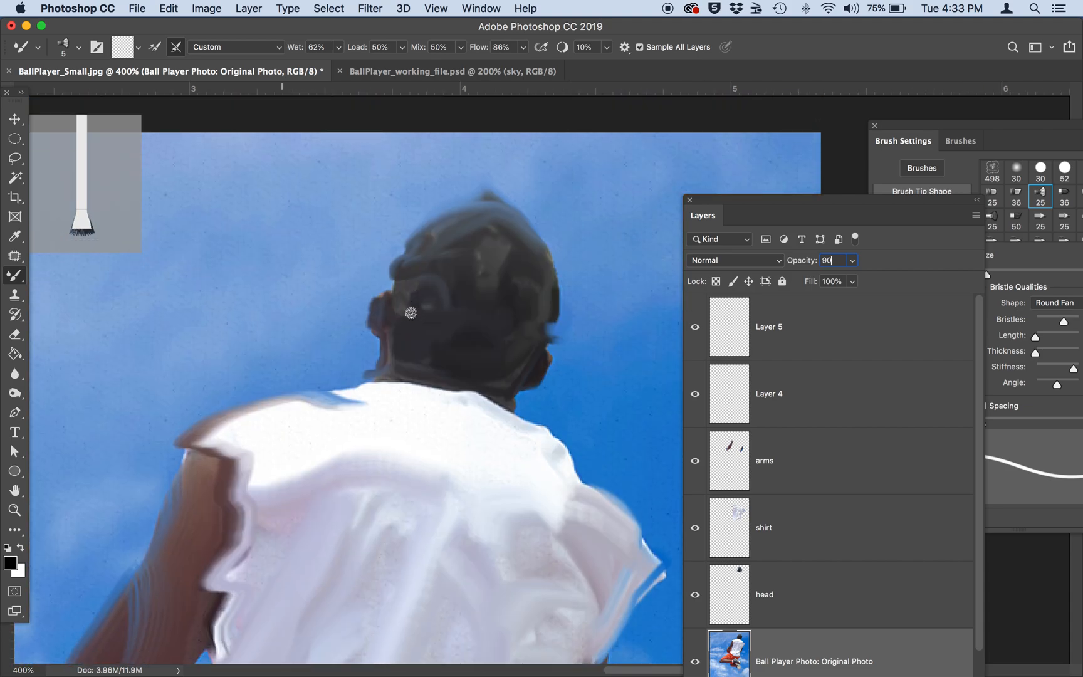
key("super+minus")
key("super+minus")
scroll(373, 430, "down", 5)
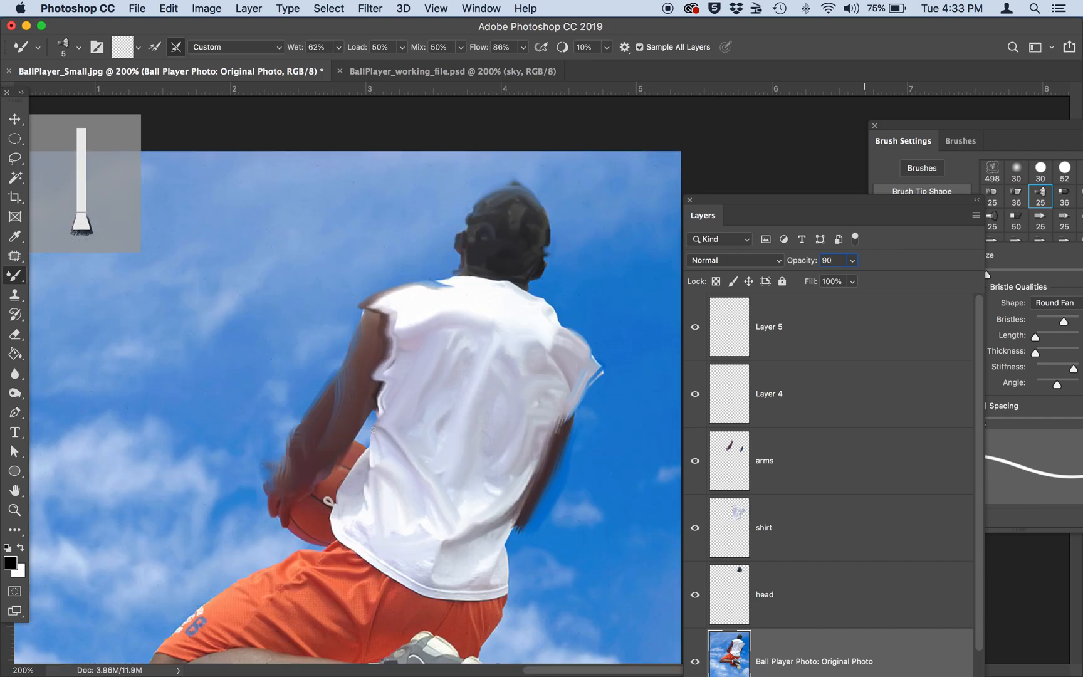
Switch to BallPlayer_working_file.psd and view the whole painted figure at 100%.
left_click(414, 71)
key("super+minus")
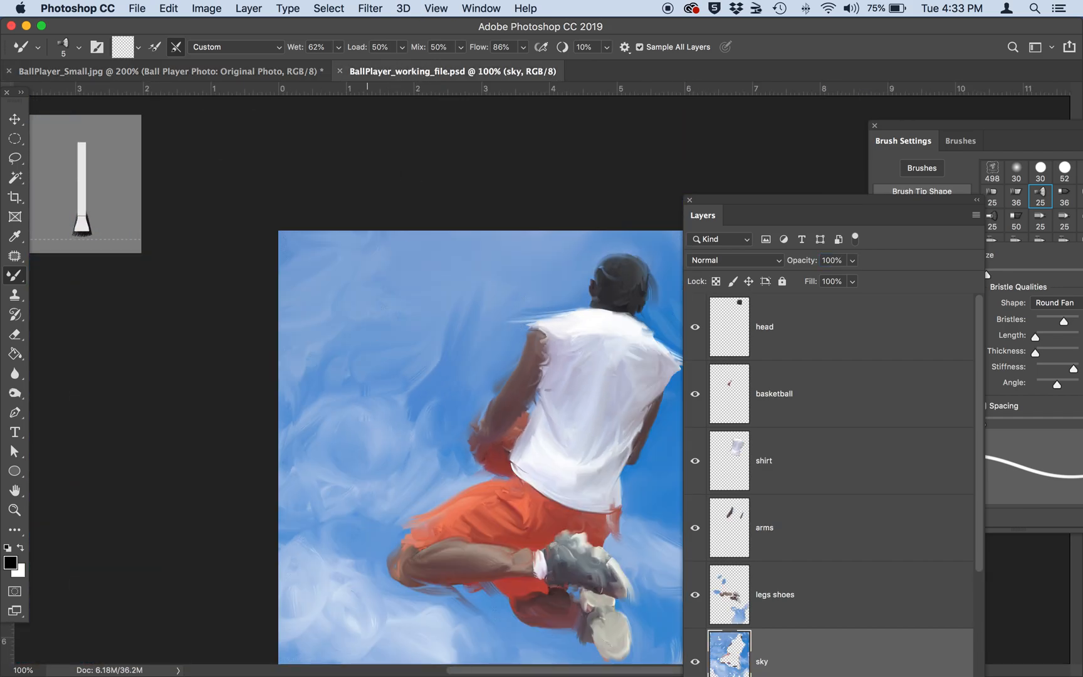
scroll(406, 174, "down", 4)
scroll(406, 174, "right", 4)
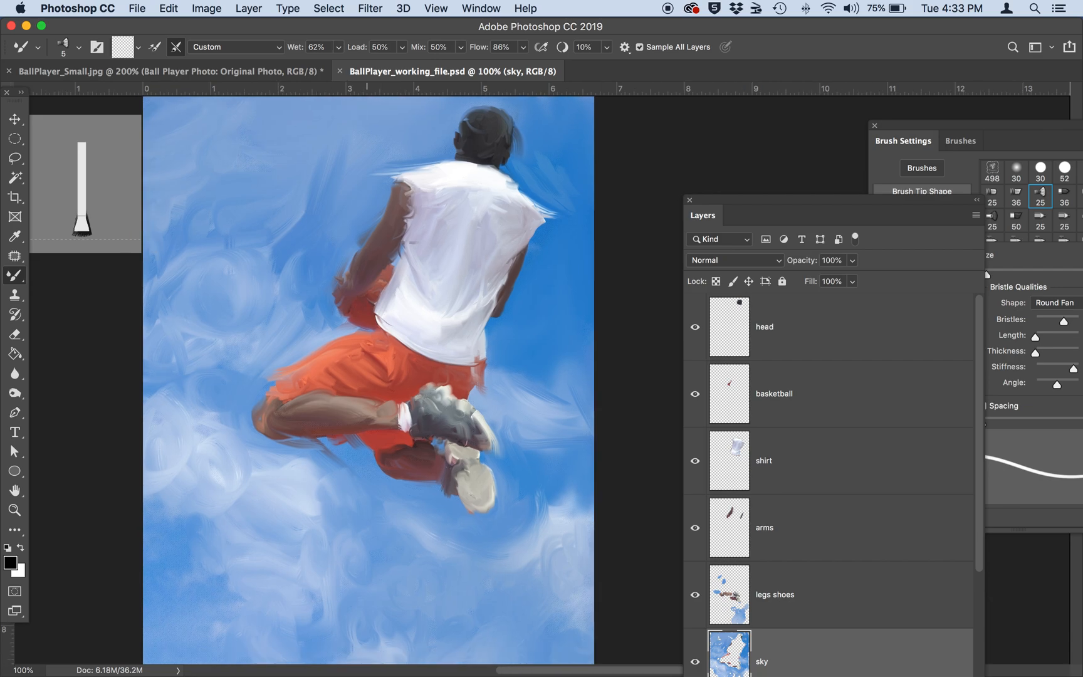